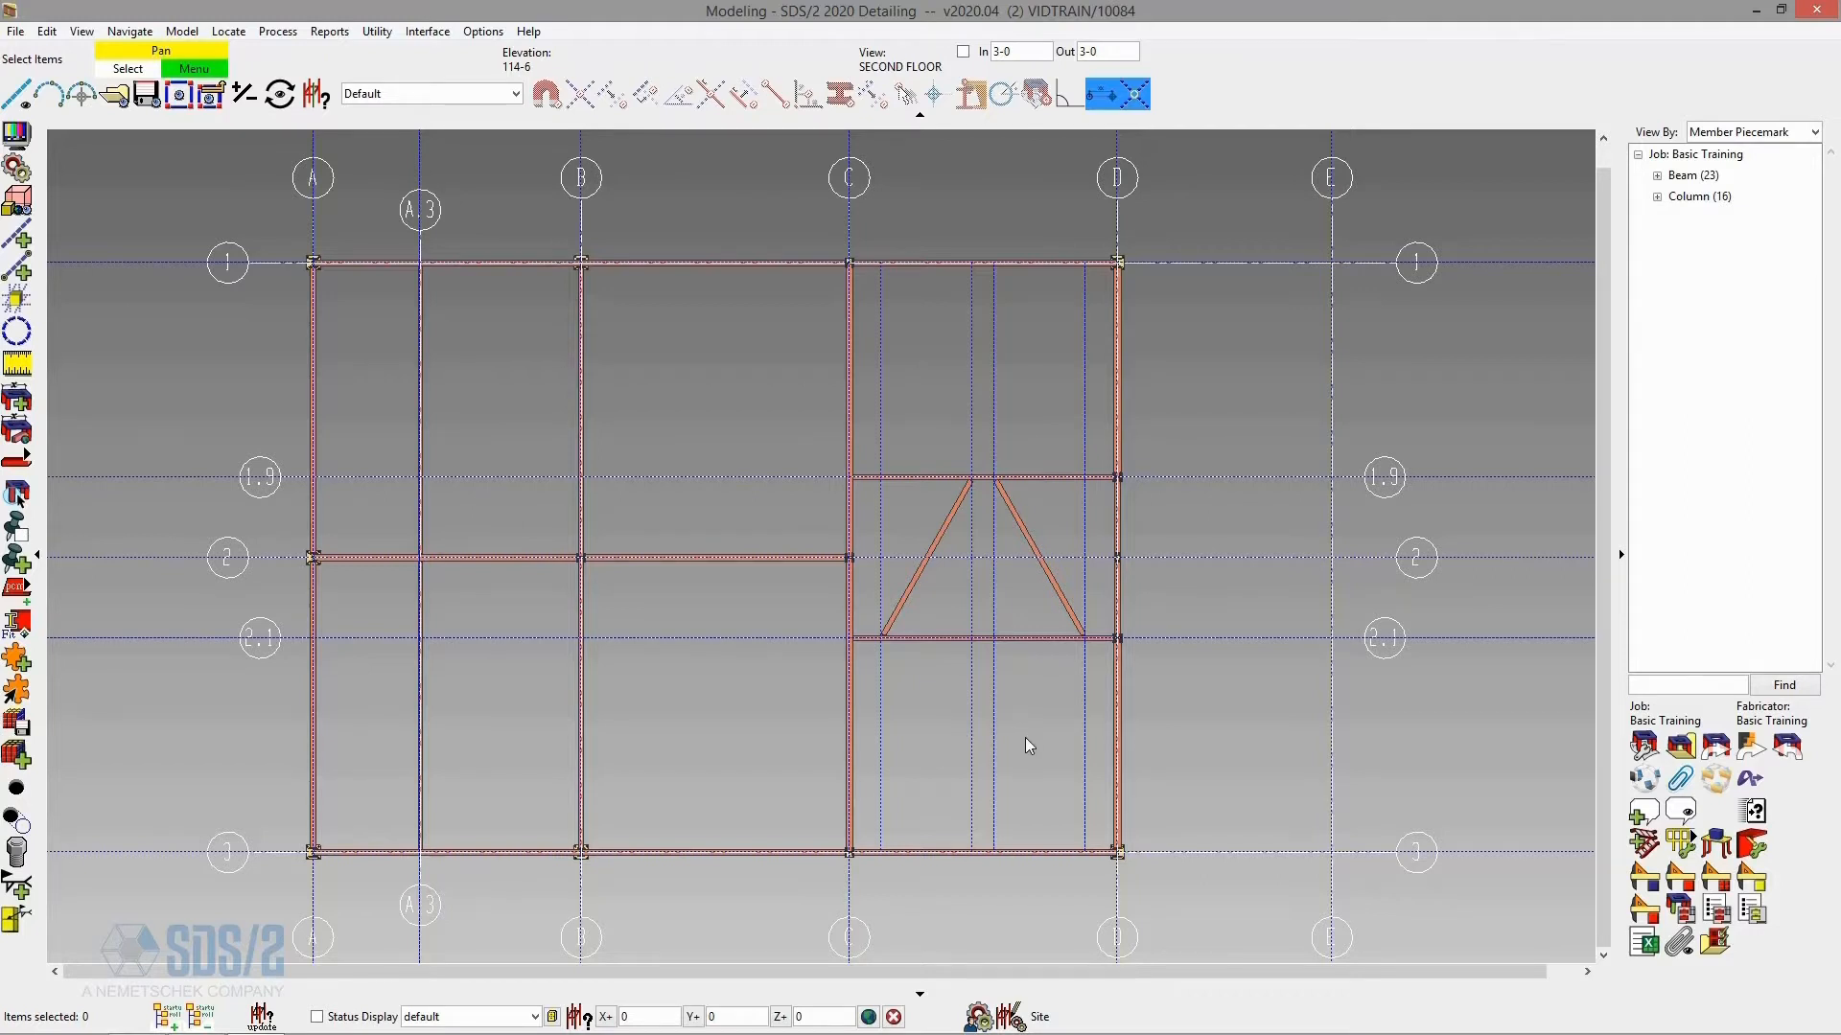
click(184, 33)
mouse_move(270, 152)
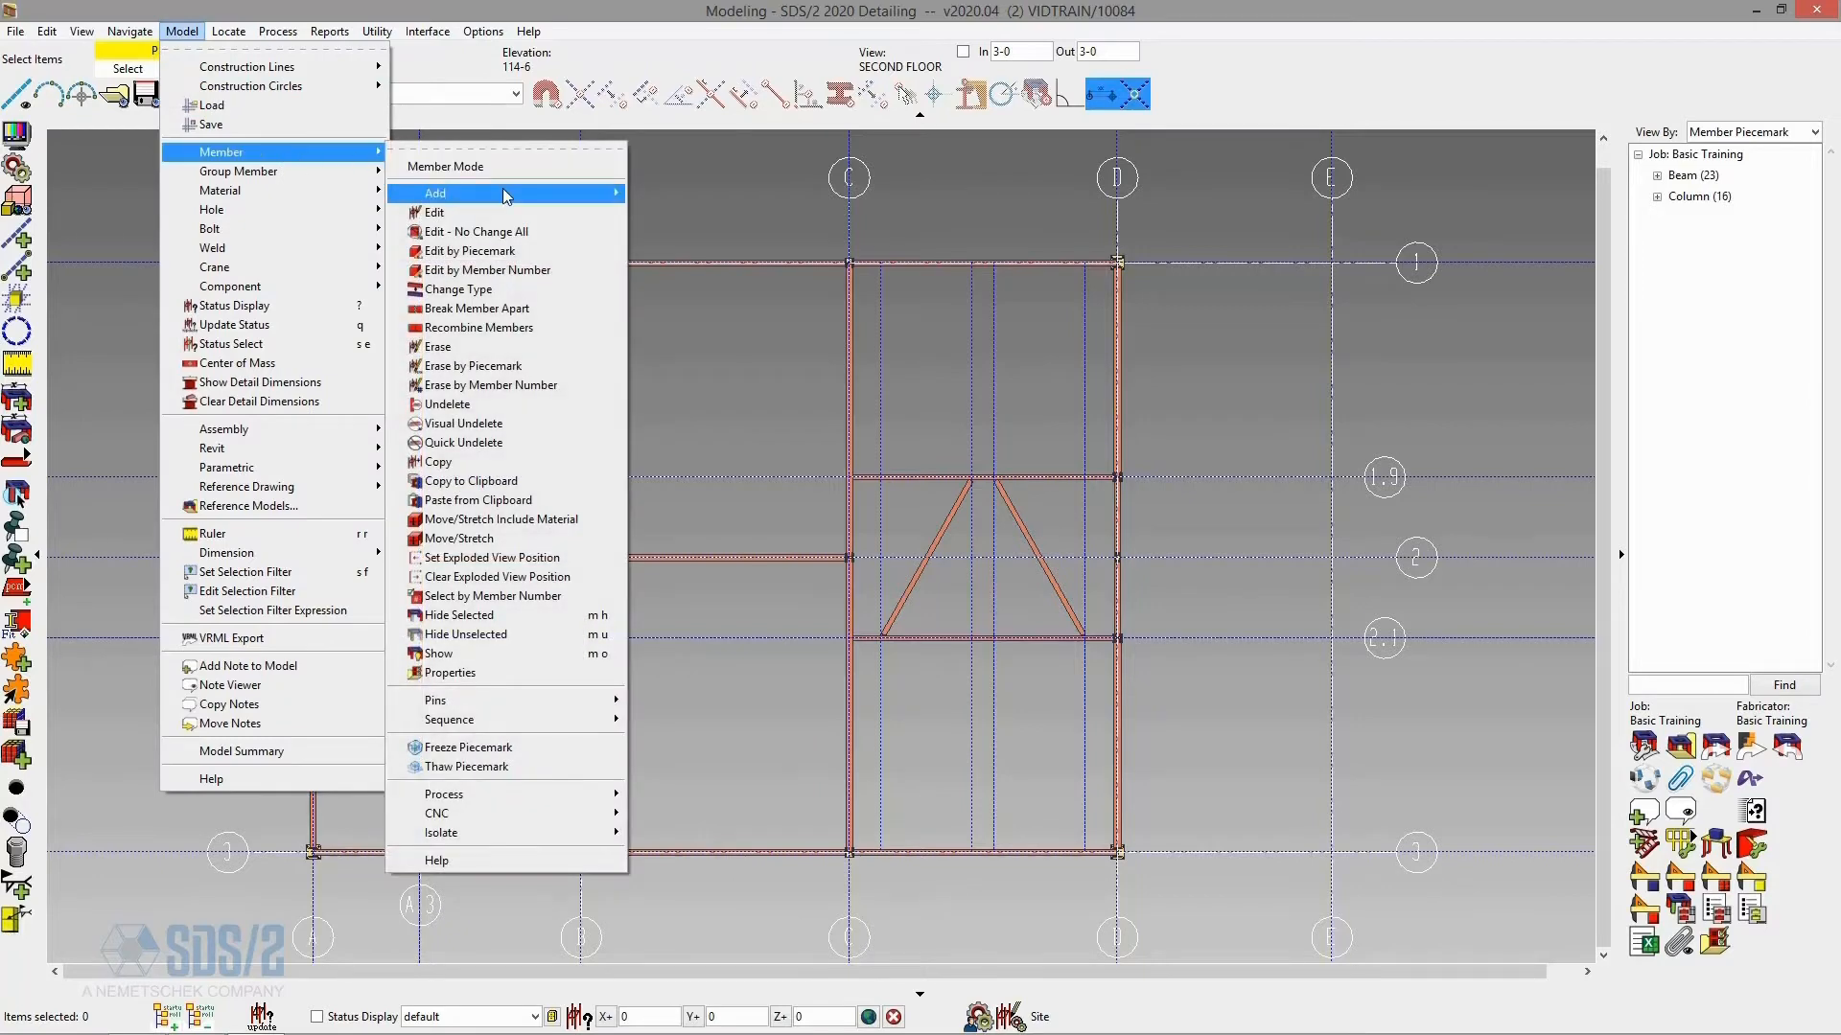
mouse_move(505, 194)
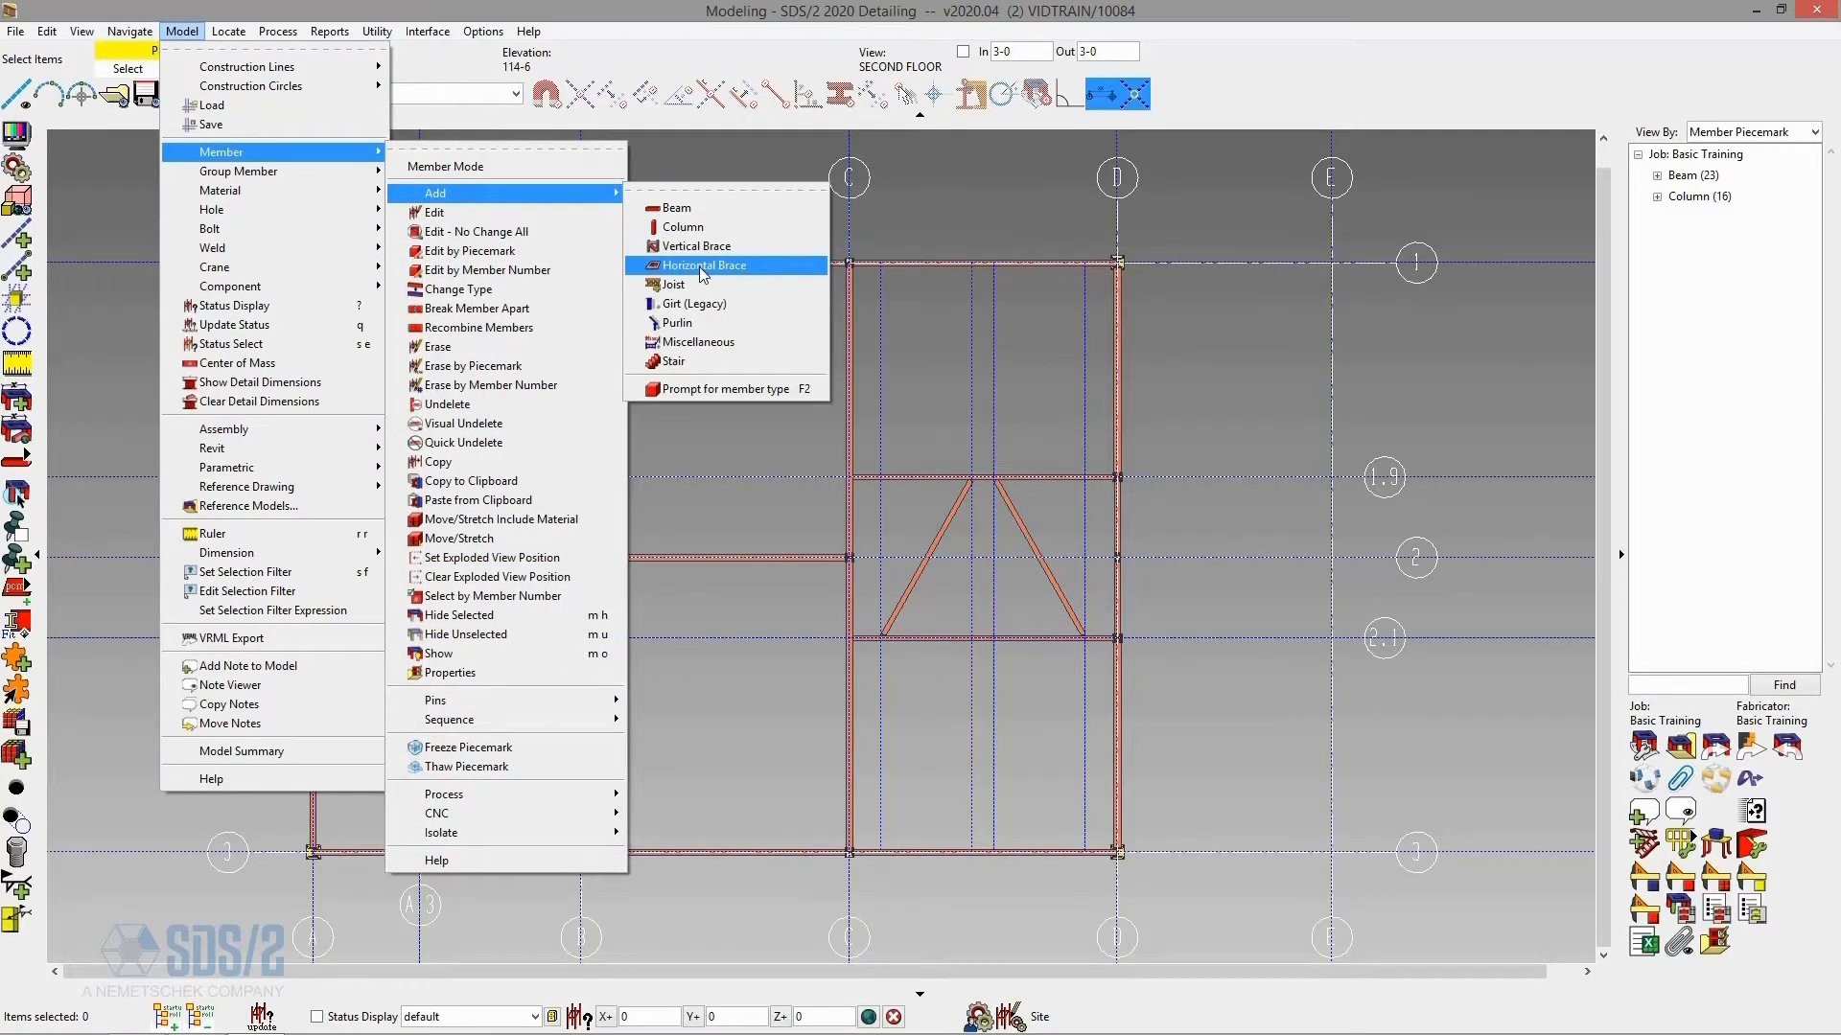
click(771, 390)
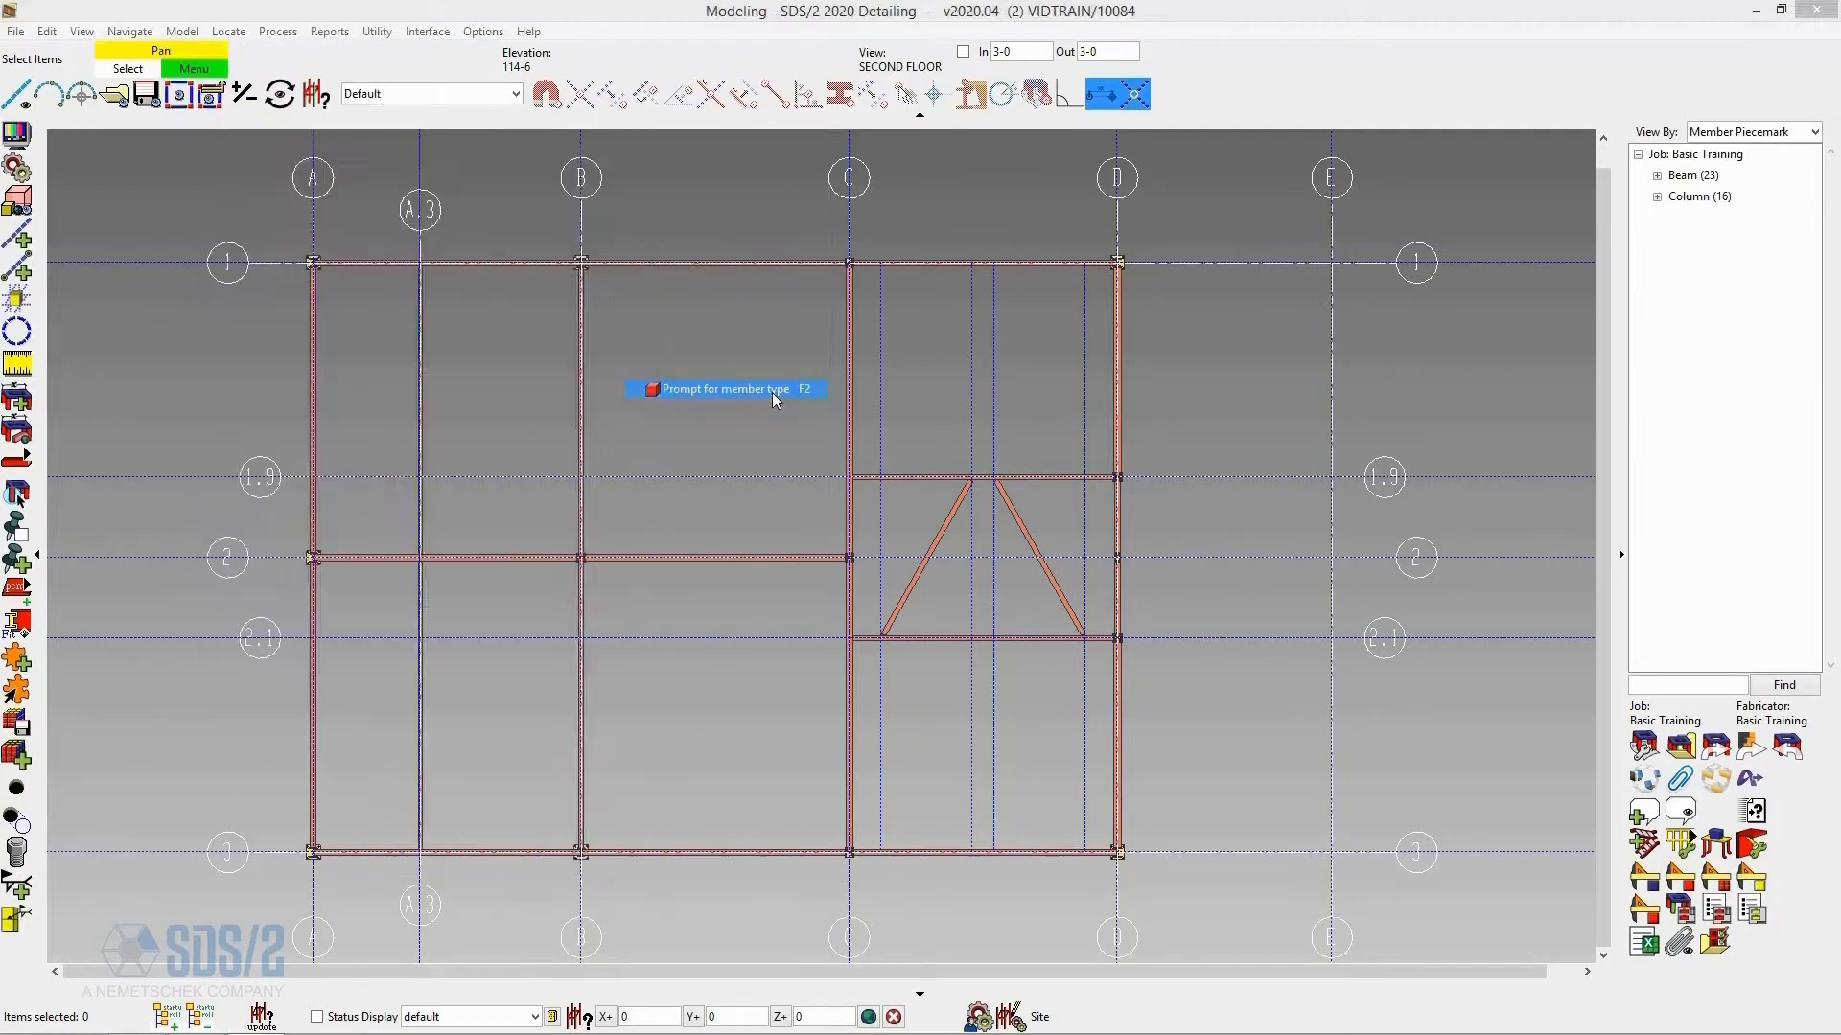
click(447, 326)
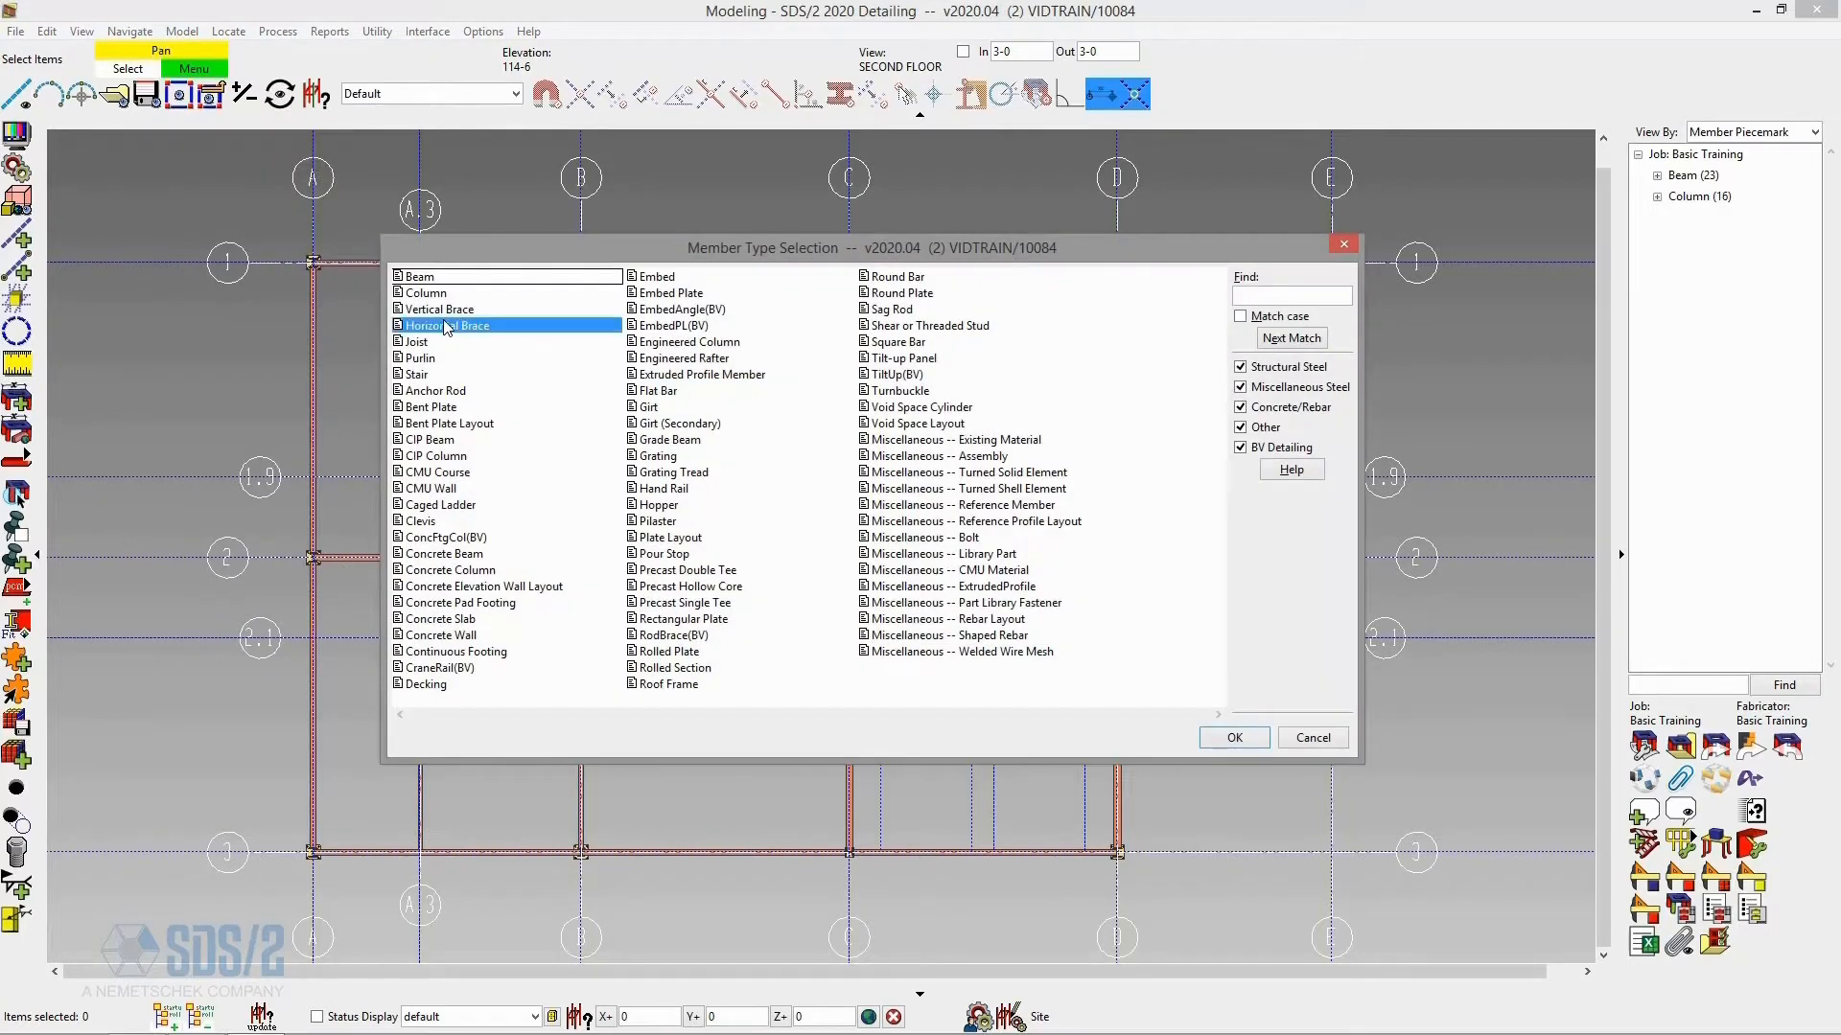
click(1343, 243)
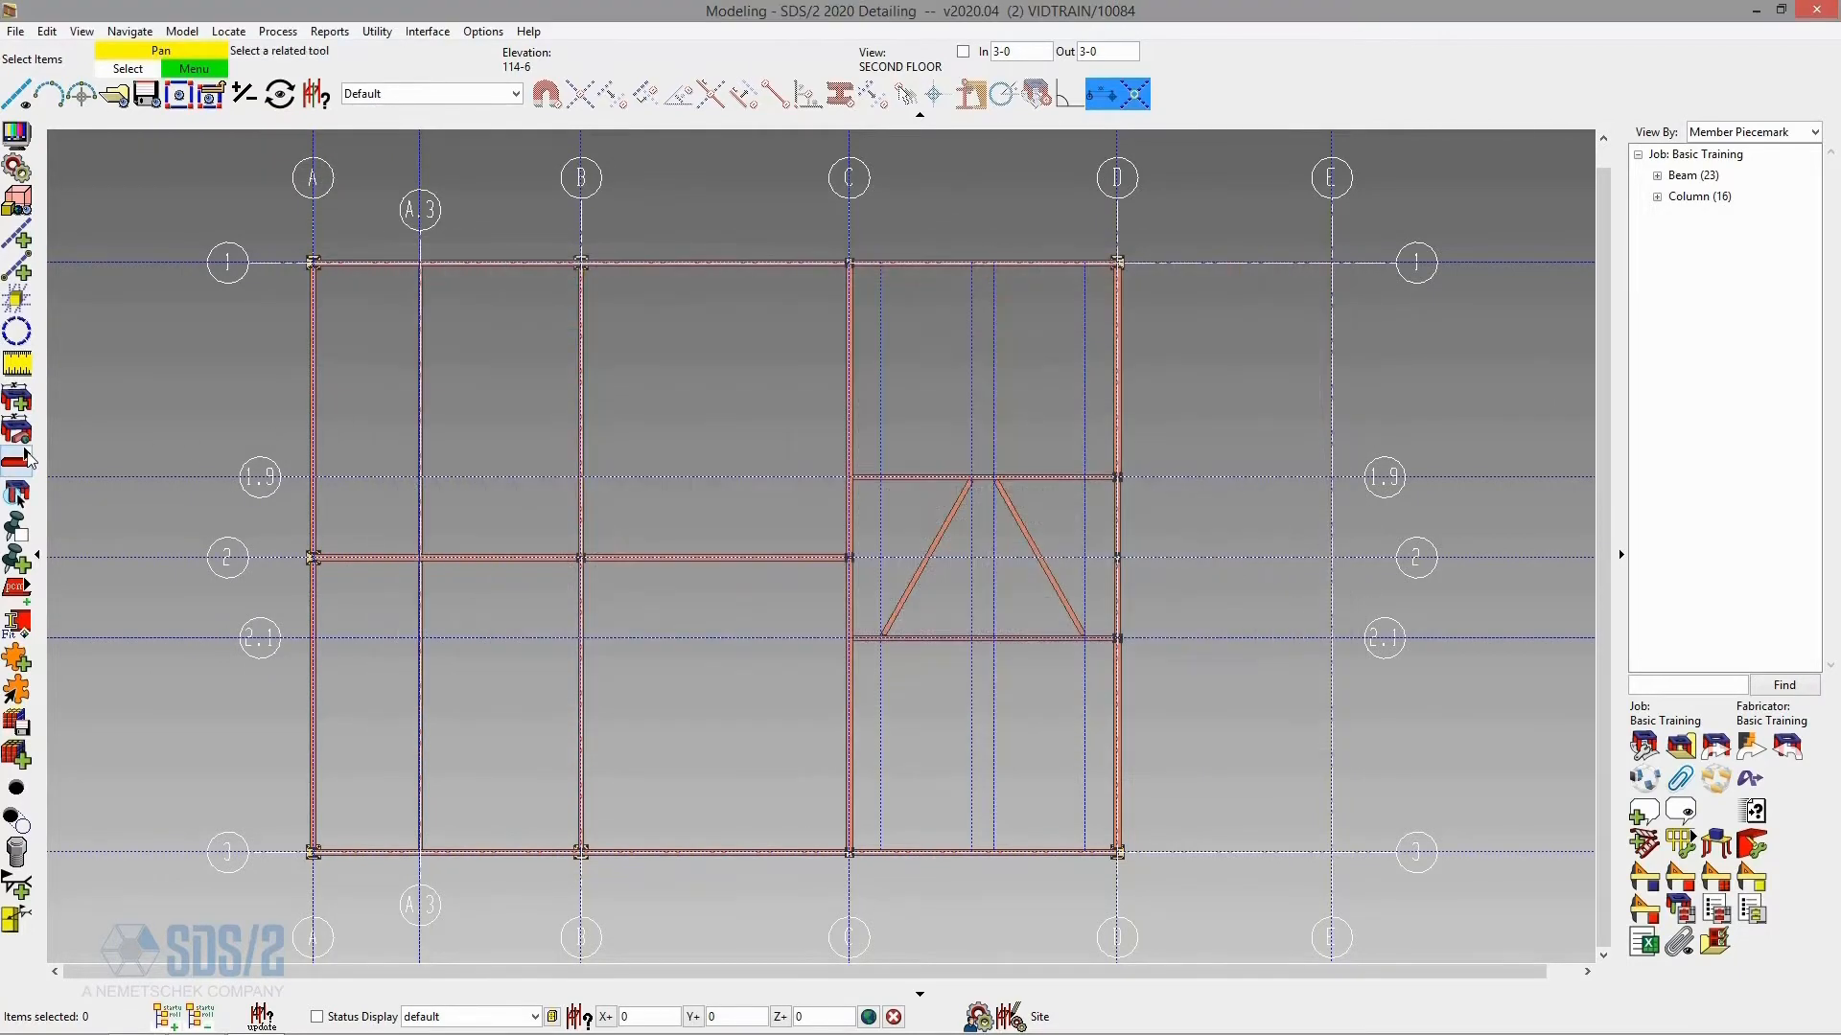
- Start adding a horizontal brace and set its section size to L6x4x3/8
mouse_move(26, 460)
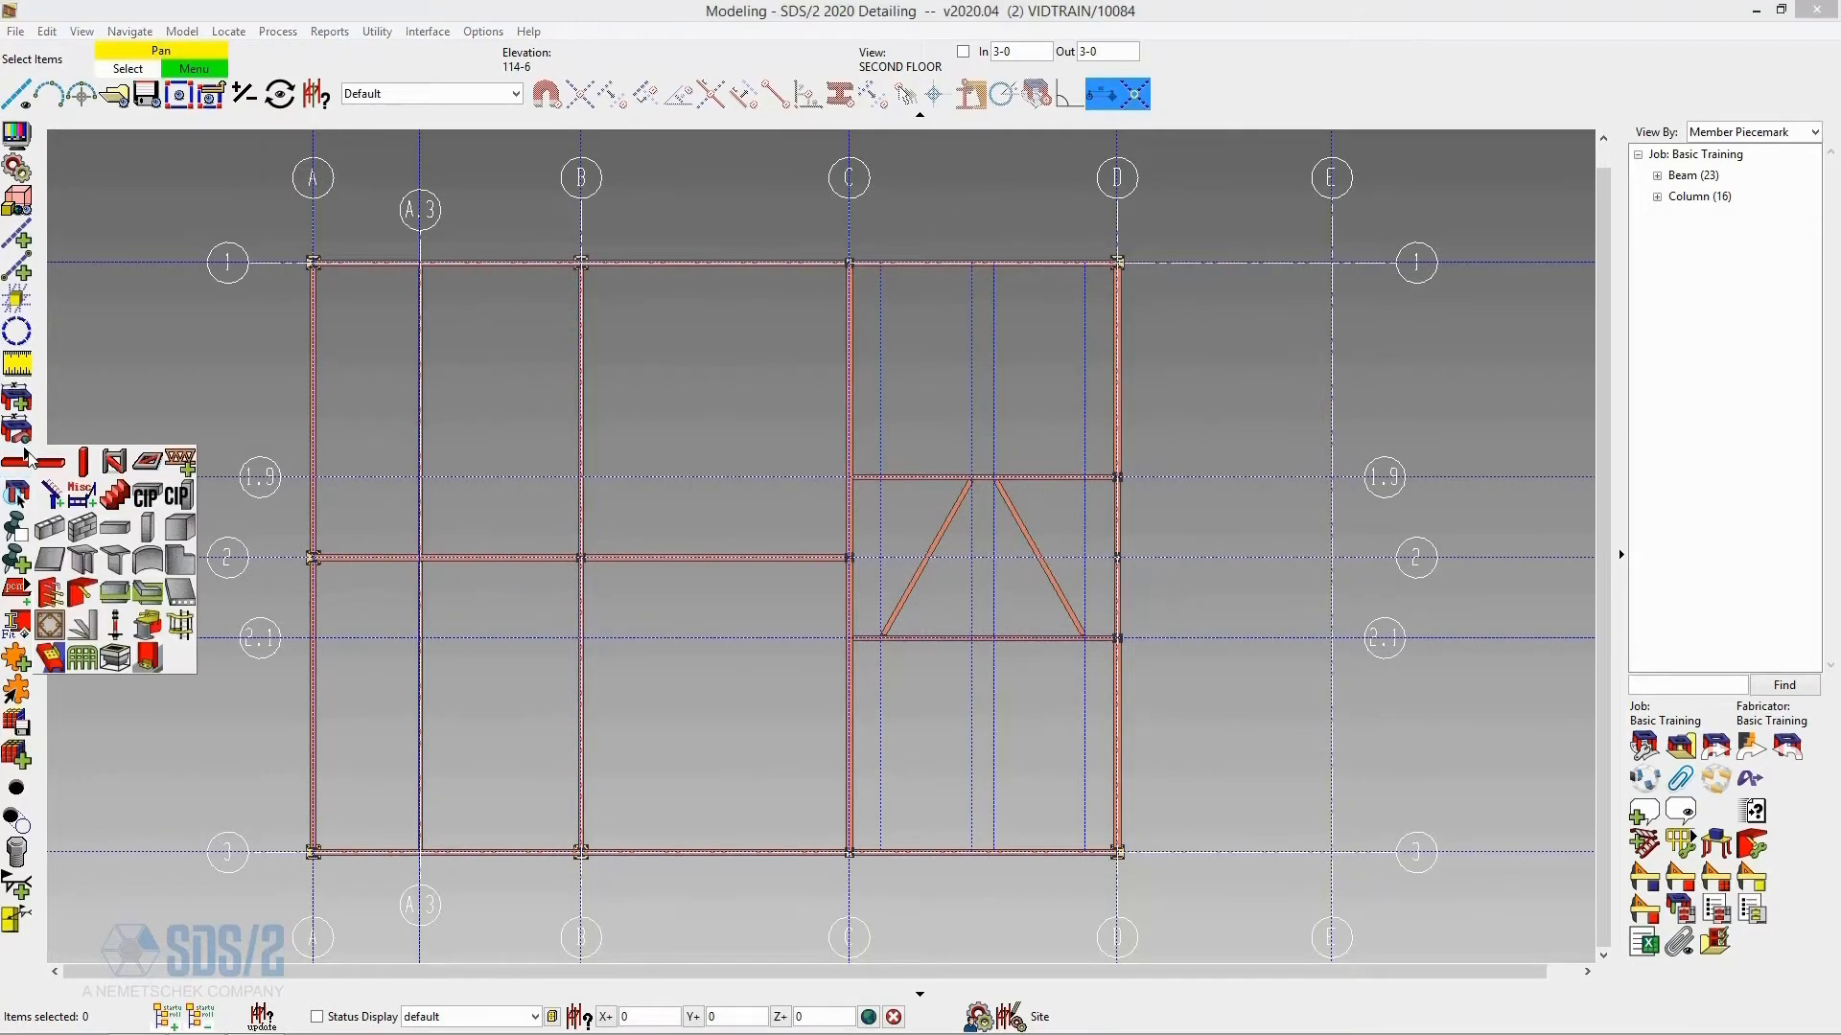
click(150, 464)
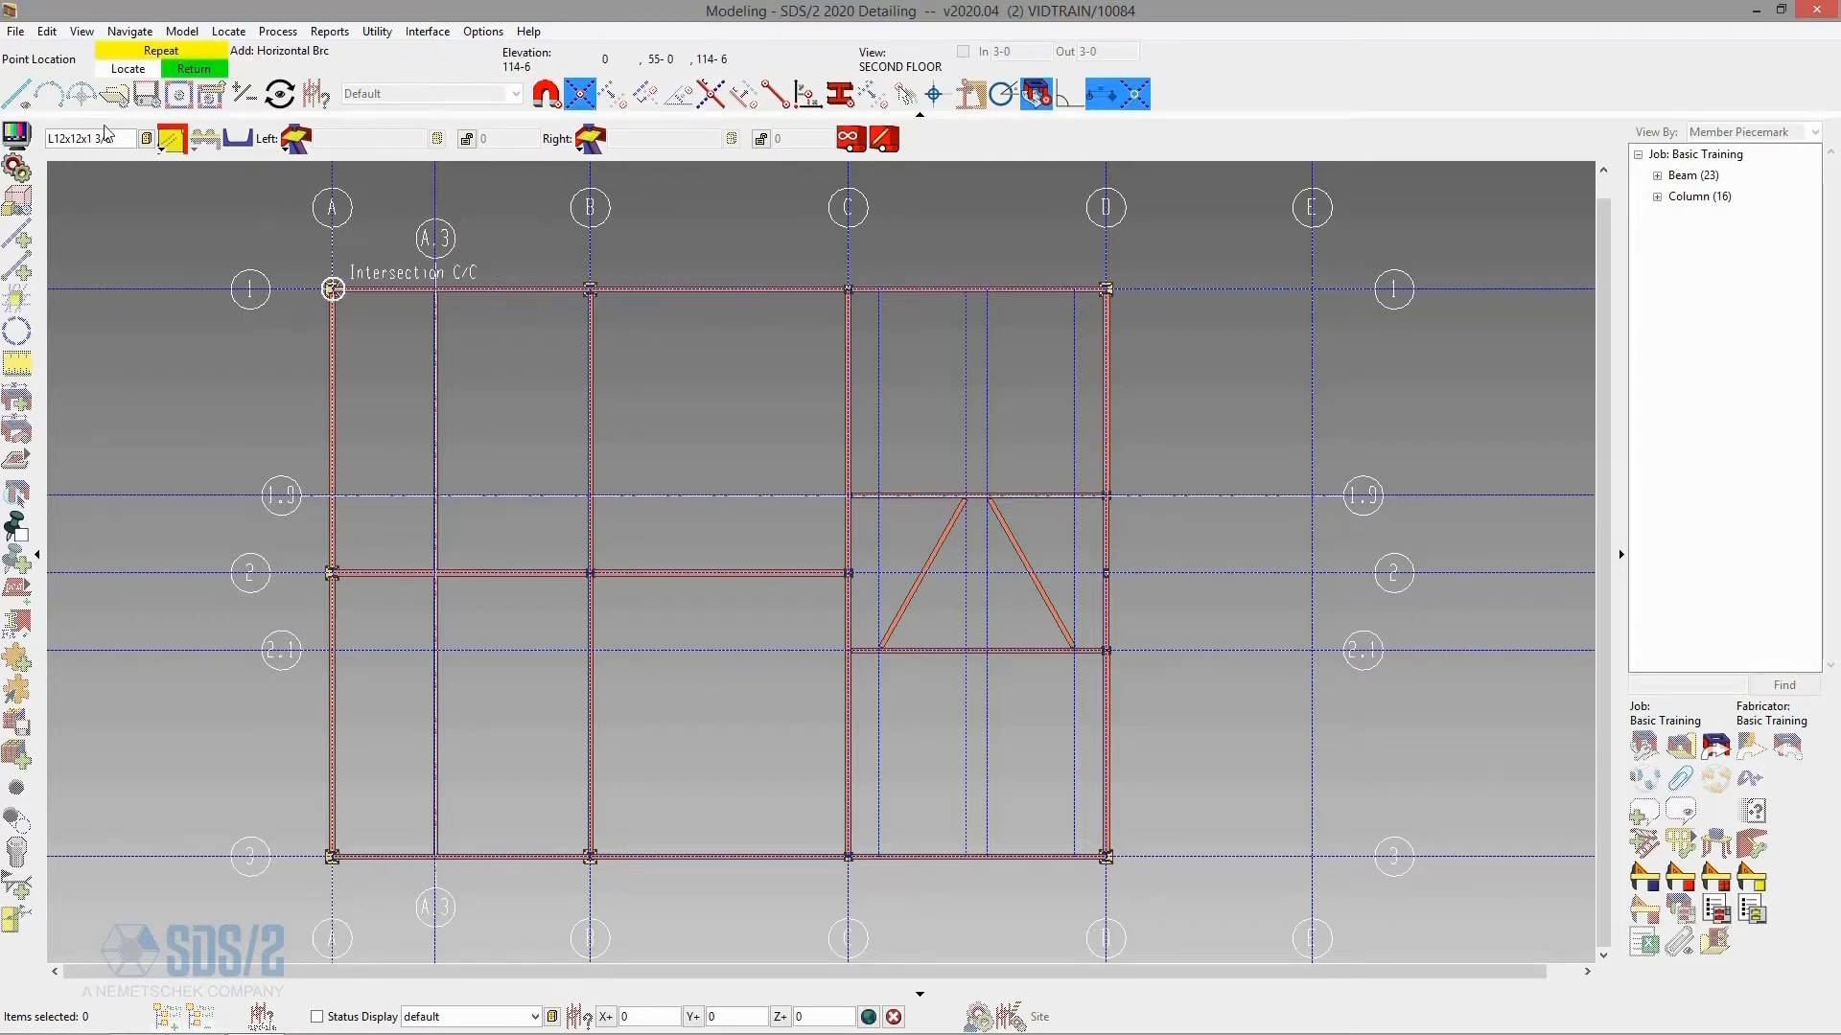
drag(113, 139, 38, 144)
text(l6x4x)
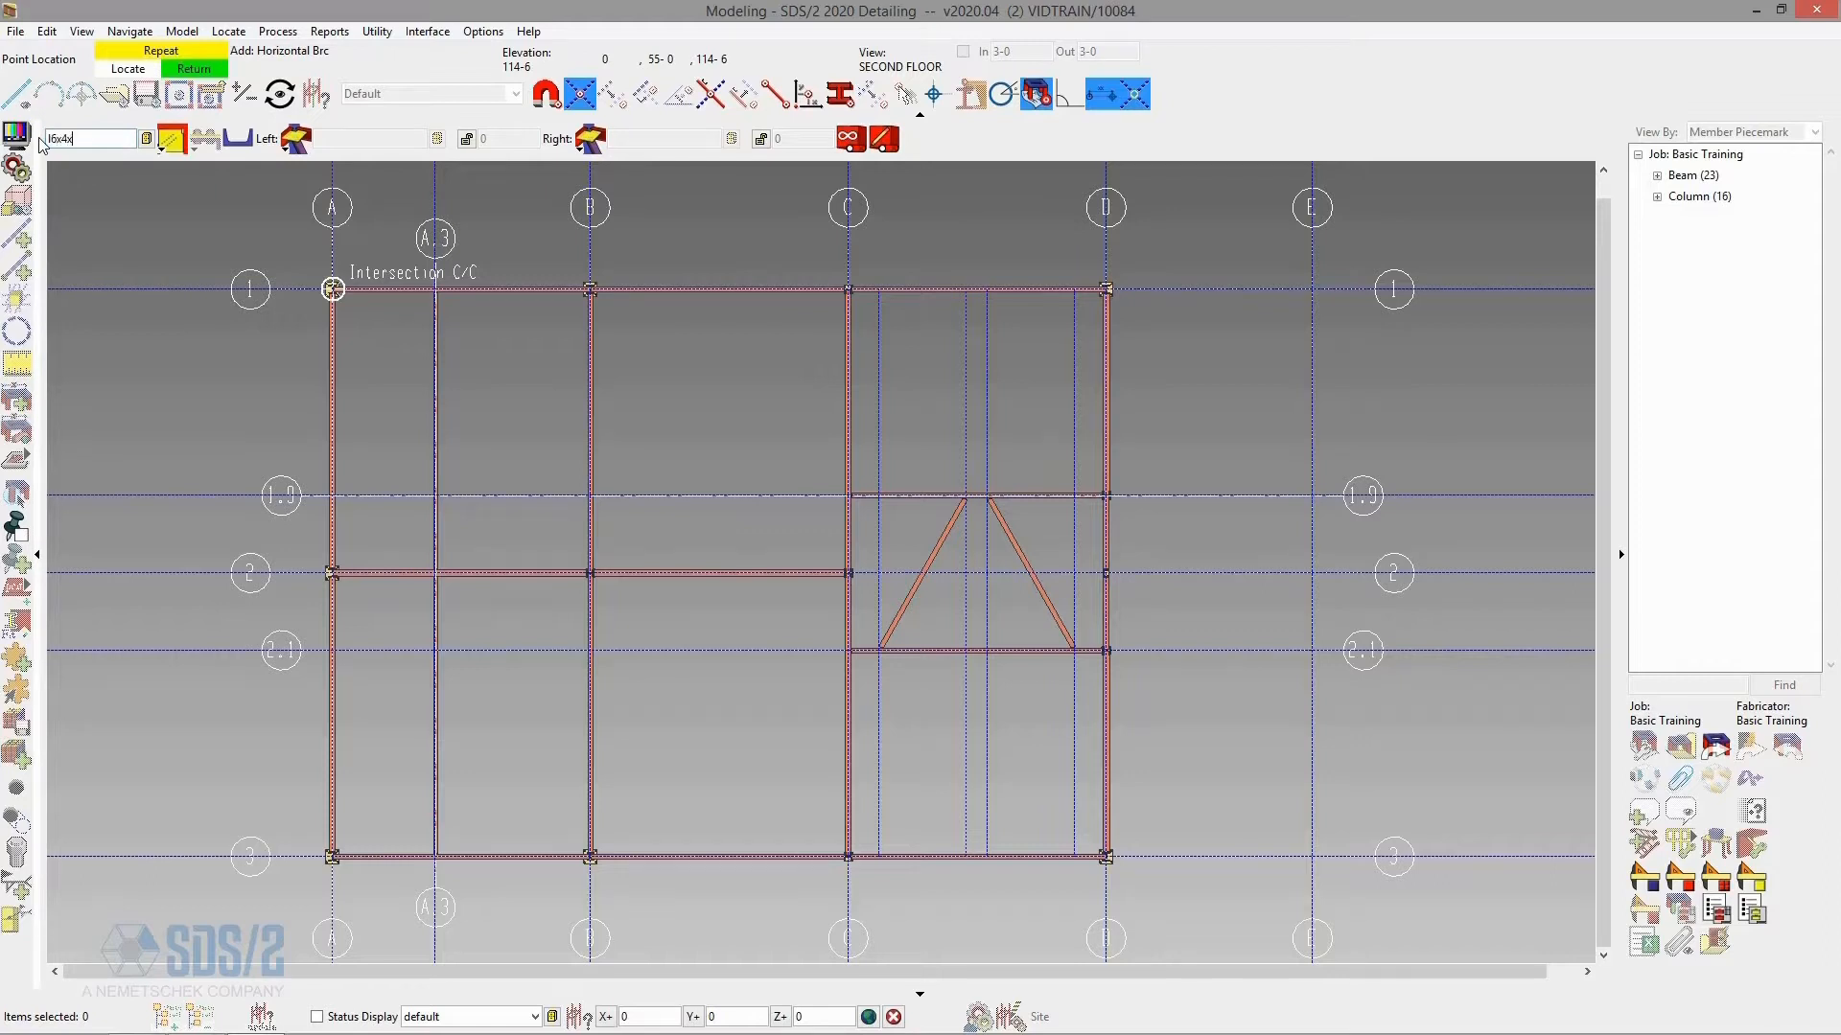
text(3/8)
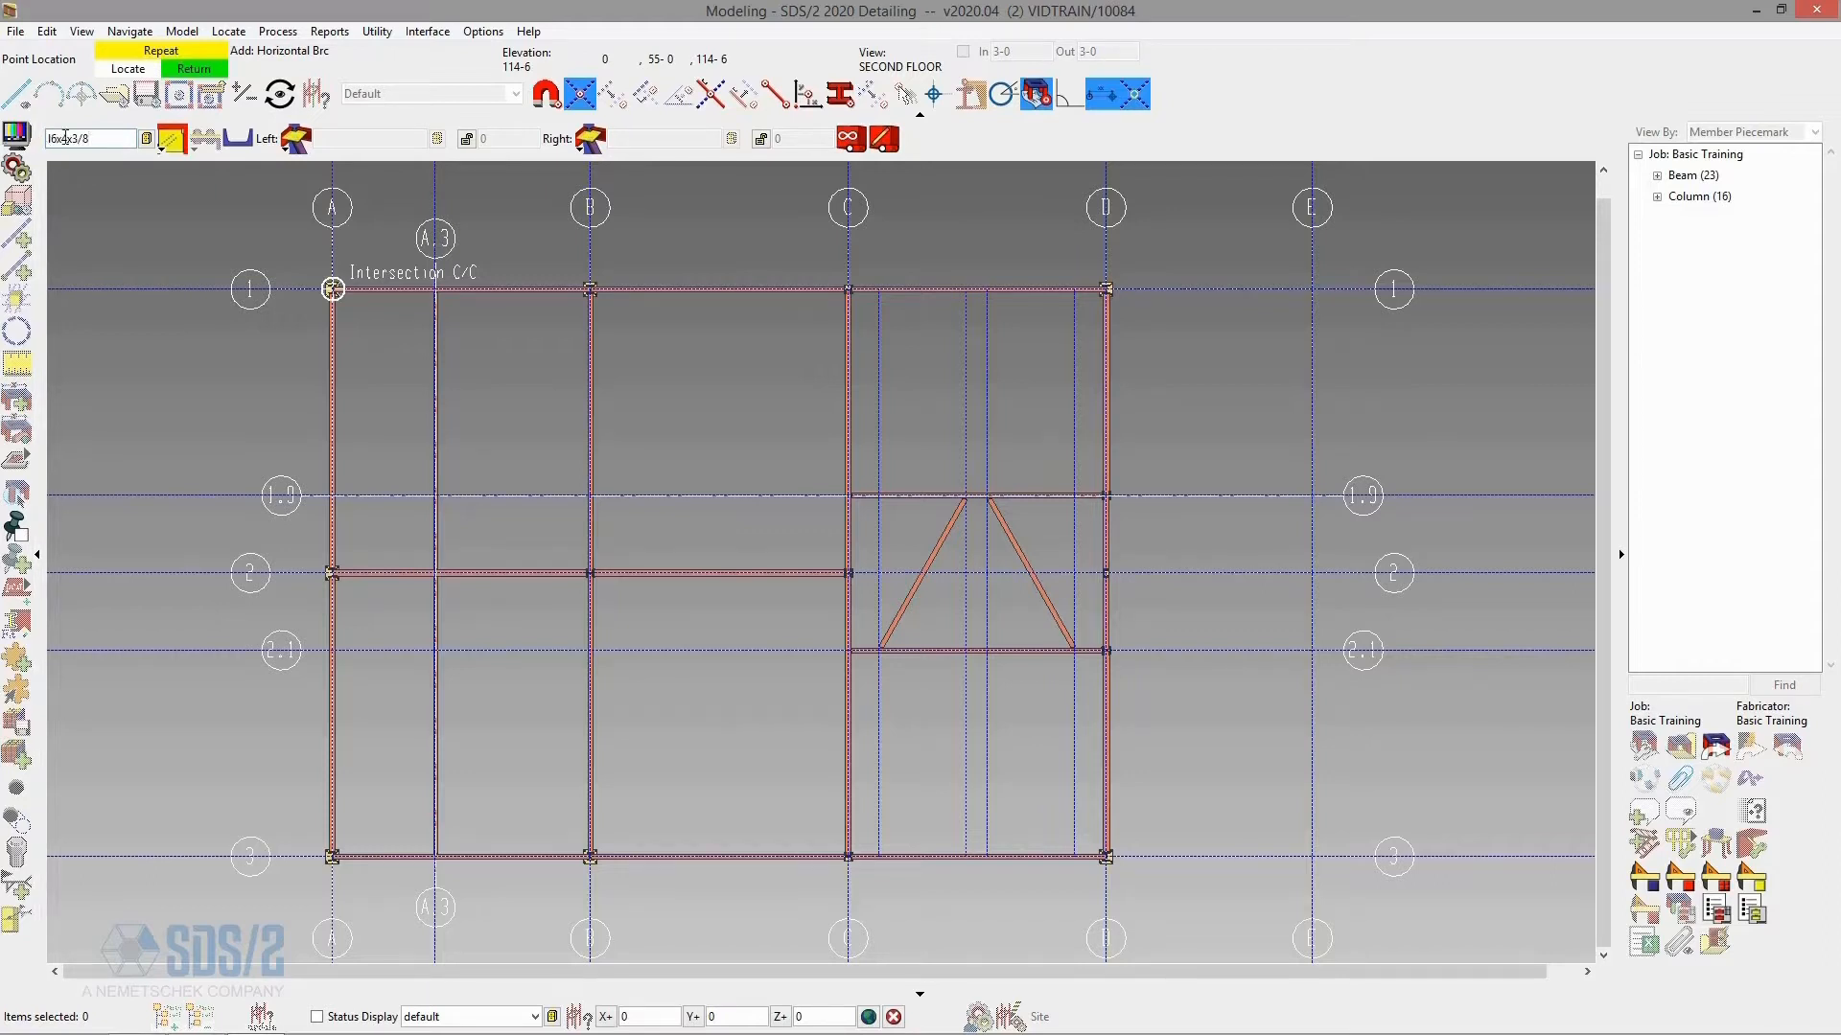
key(Return)
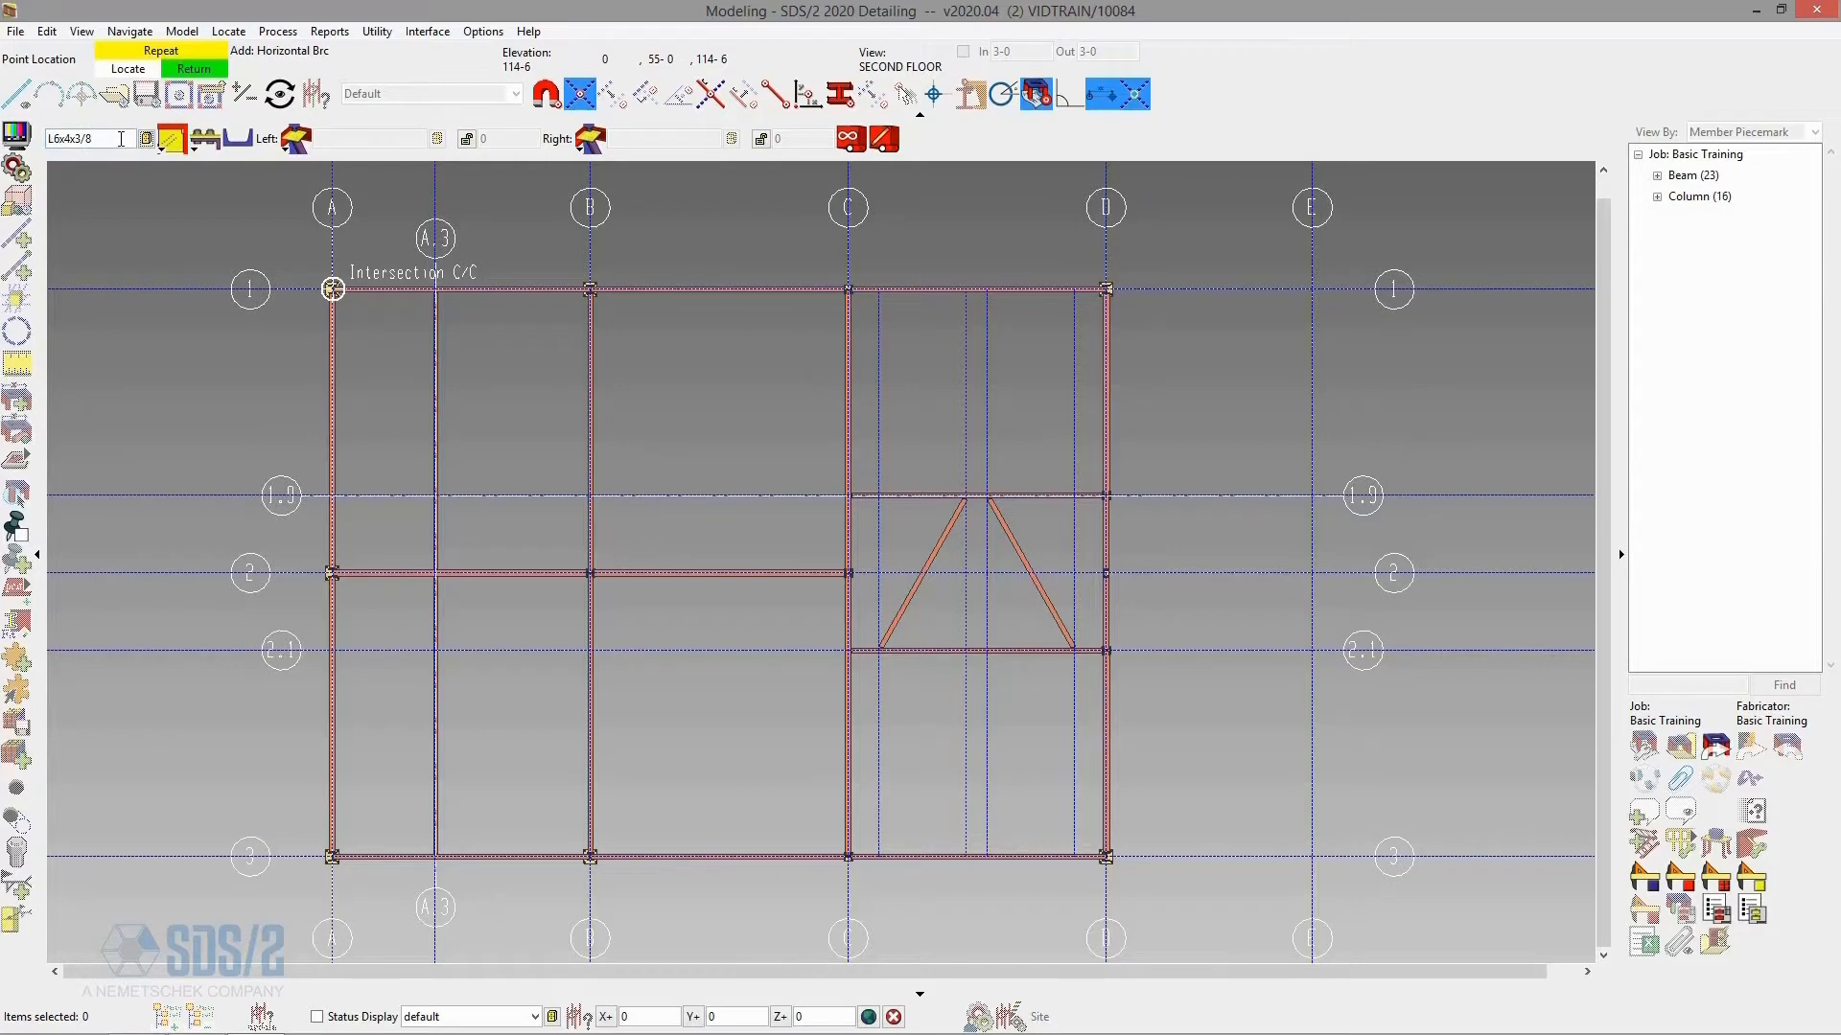
- Set the brace to long leg to gusset, far side, double material and Hbrc plate left connection, with its edit window opening on placement
click(195, 151)
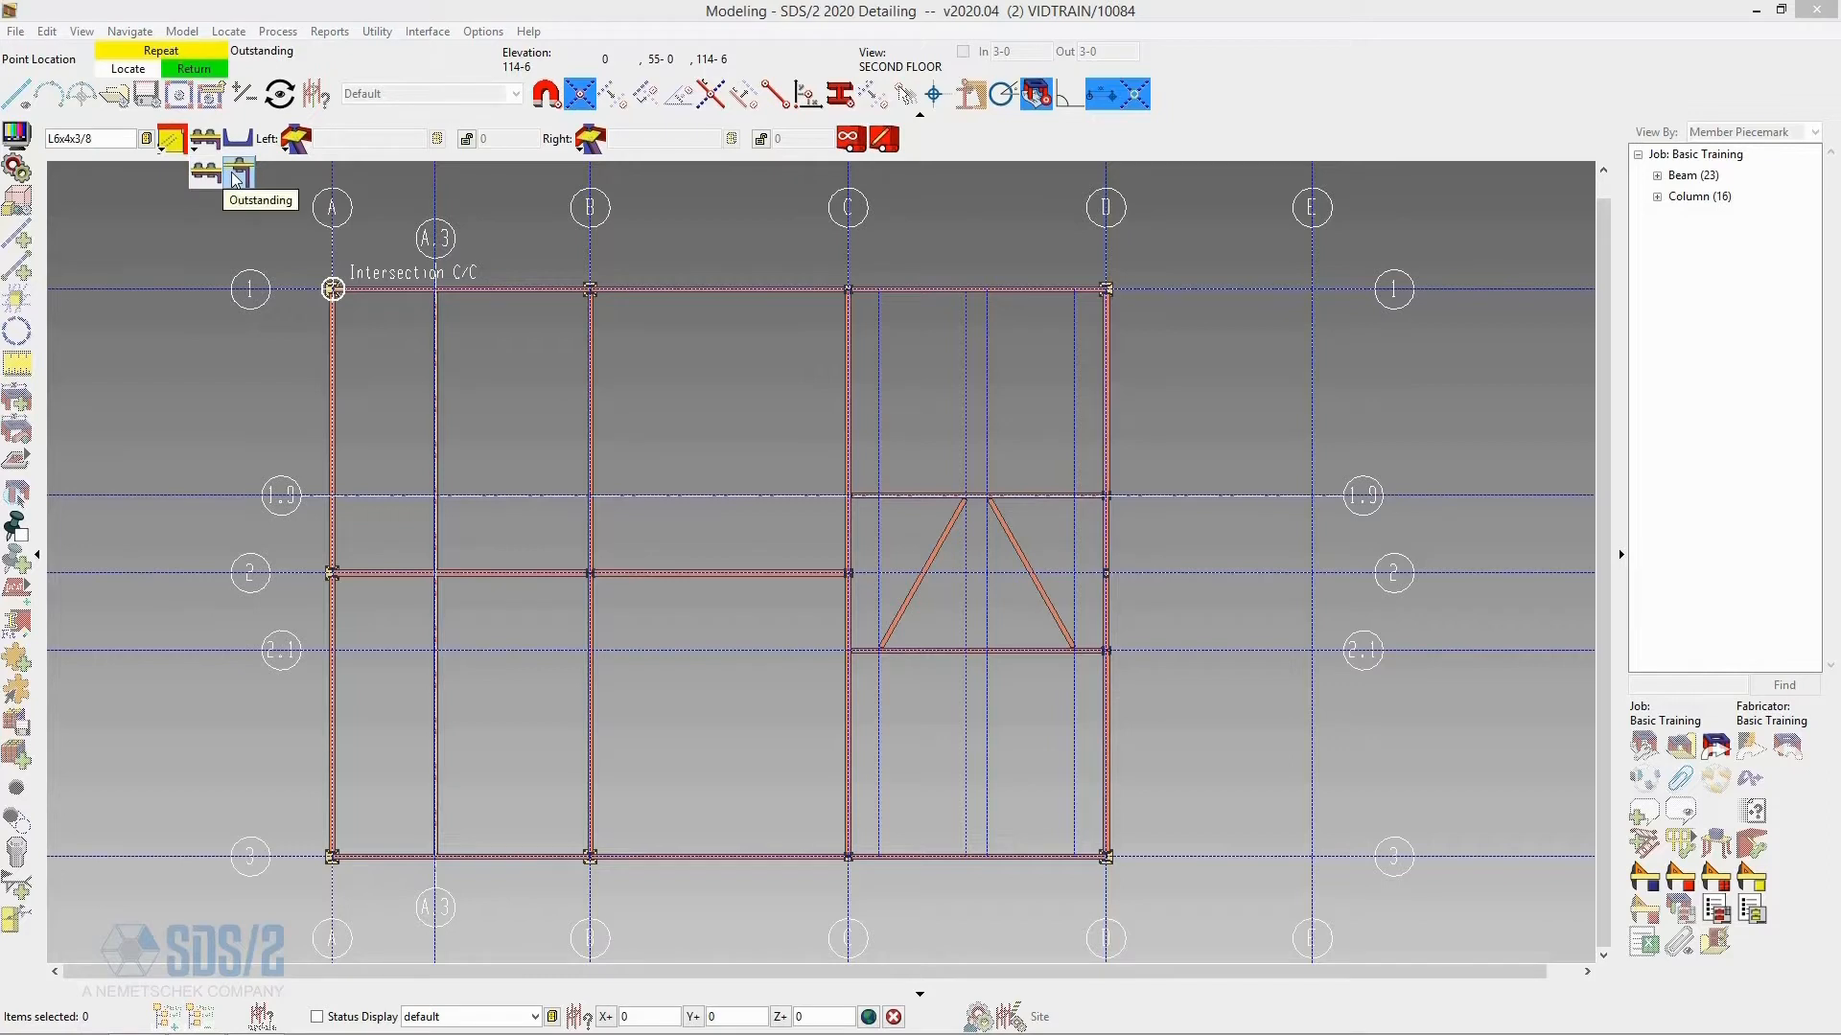
click(209, 176)
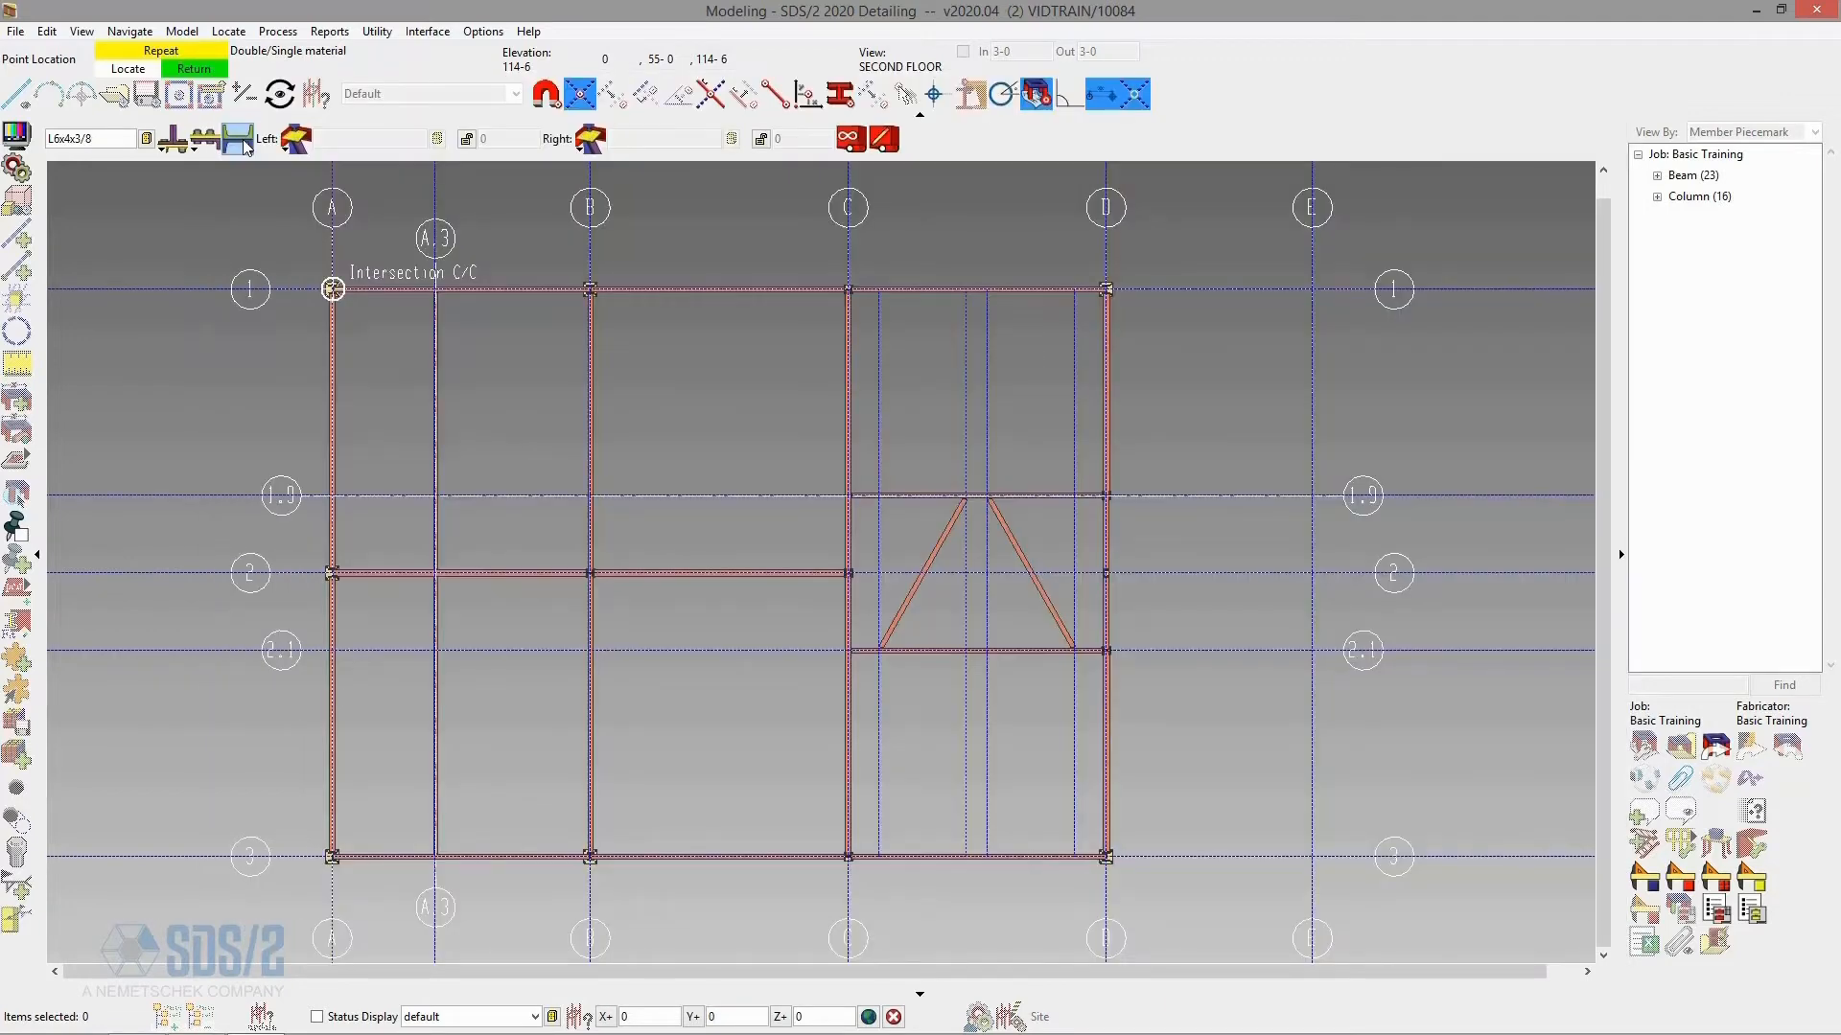
click(296, 141)
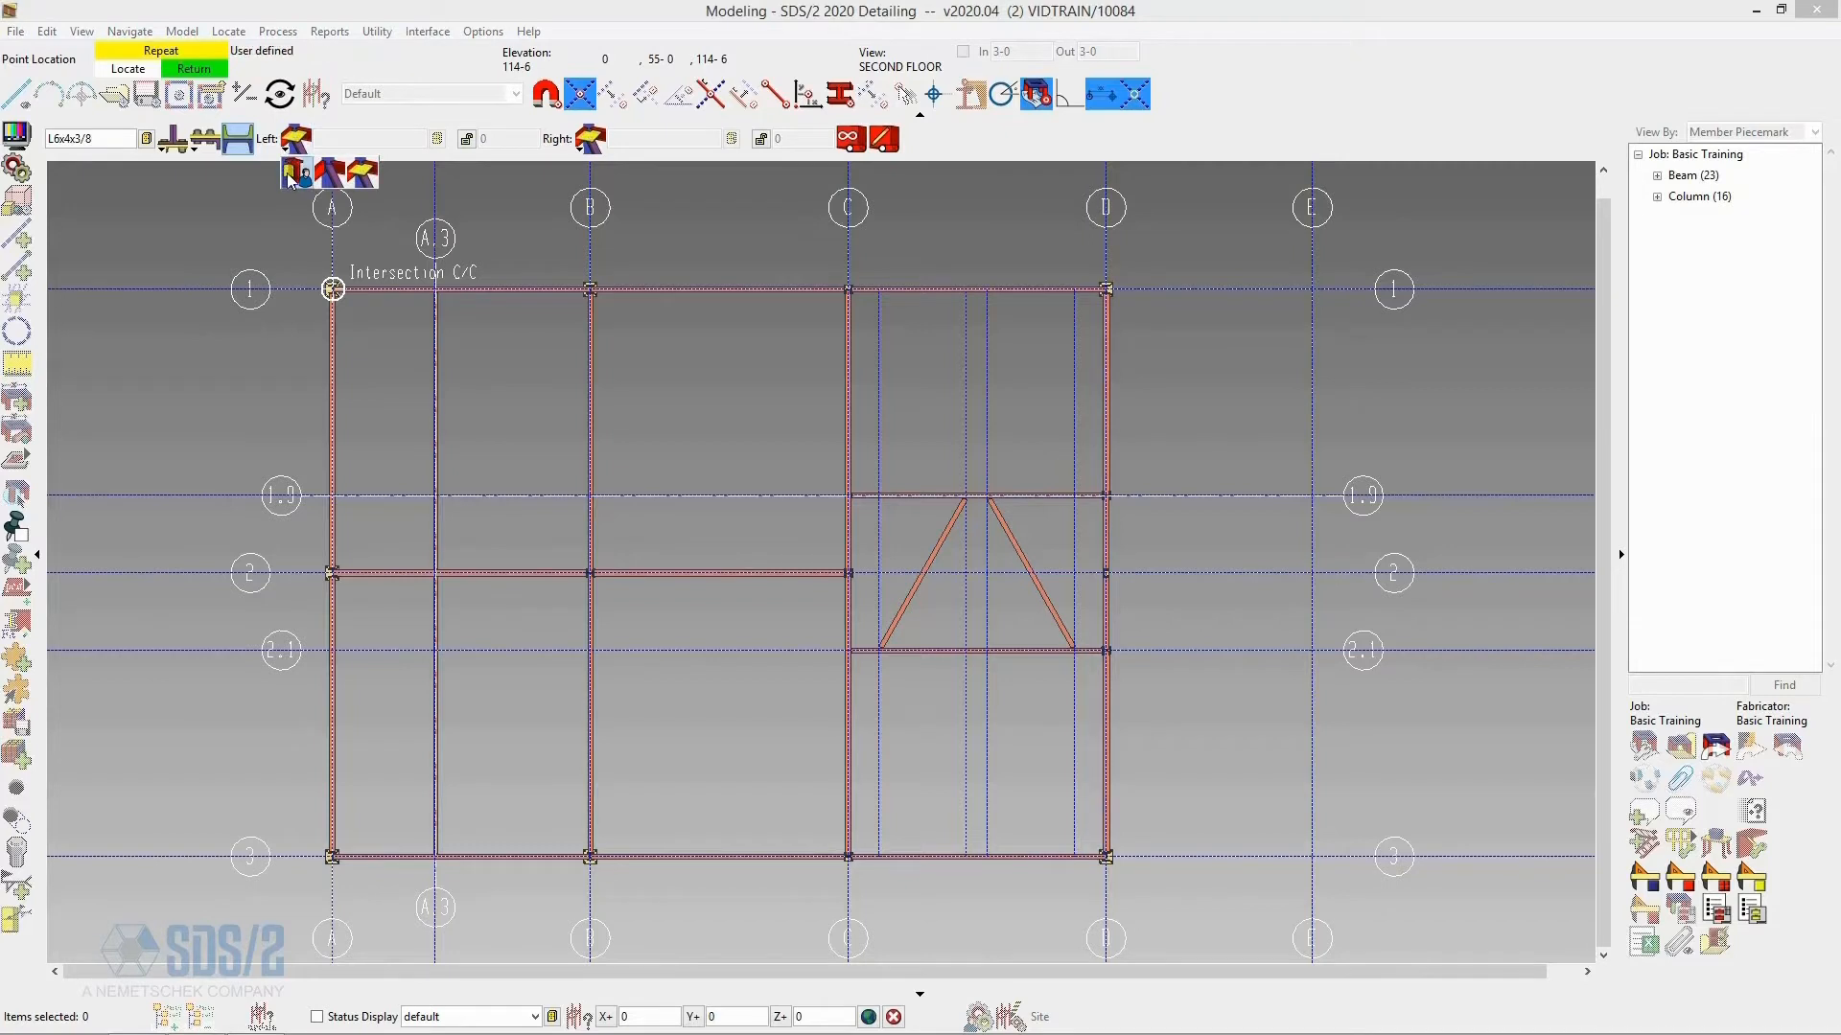
click(362, 178)
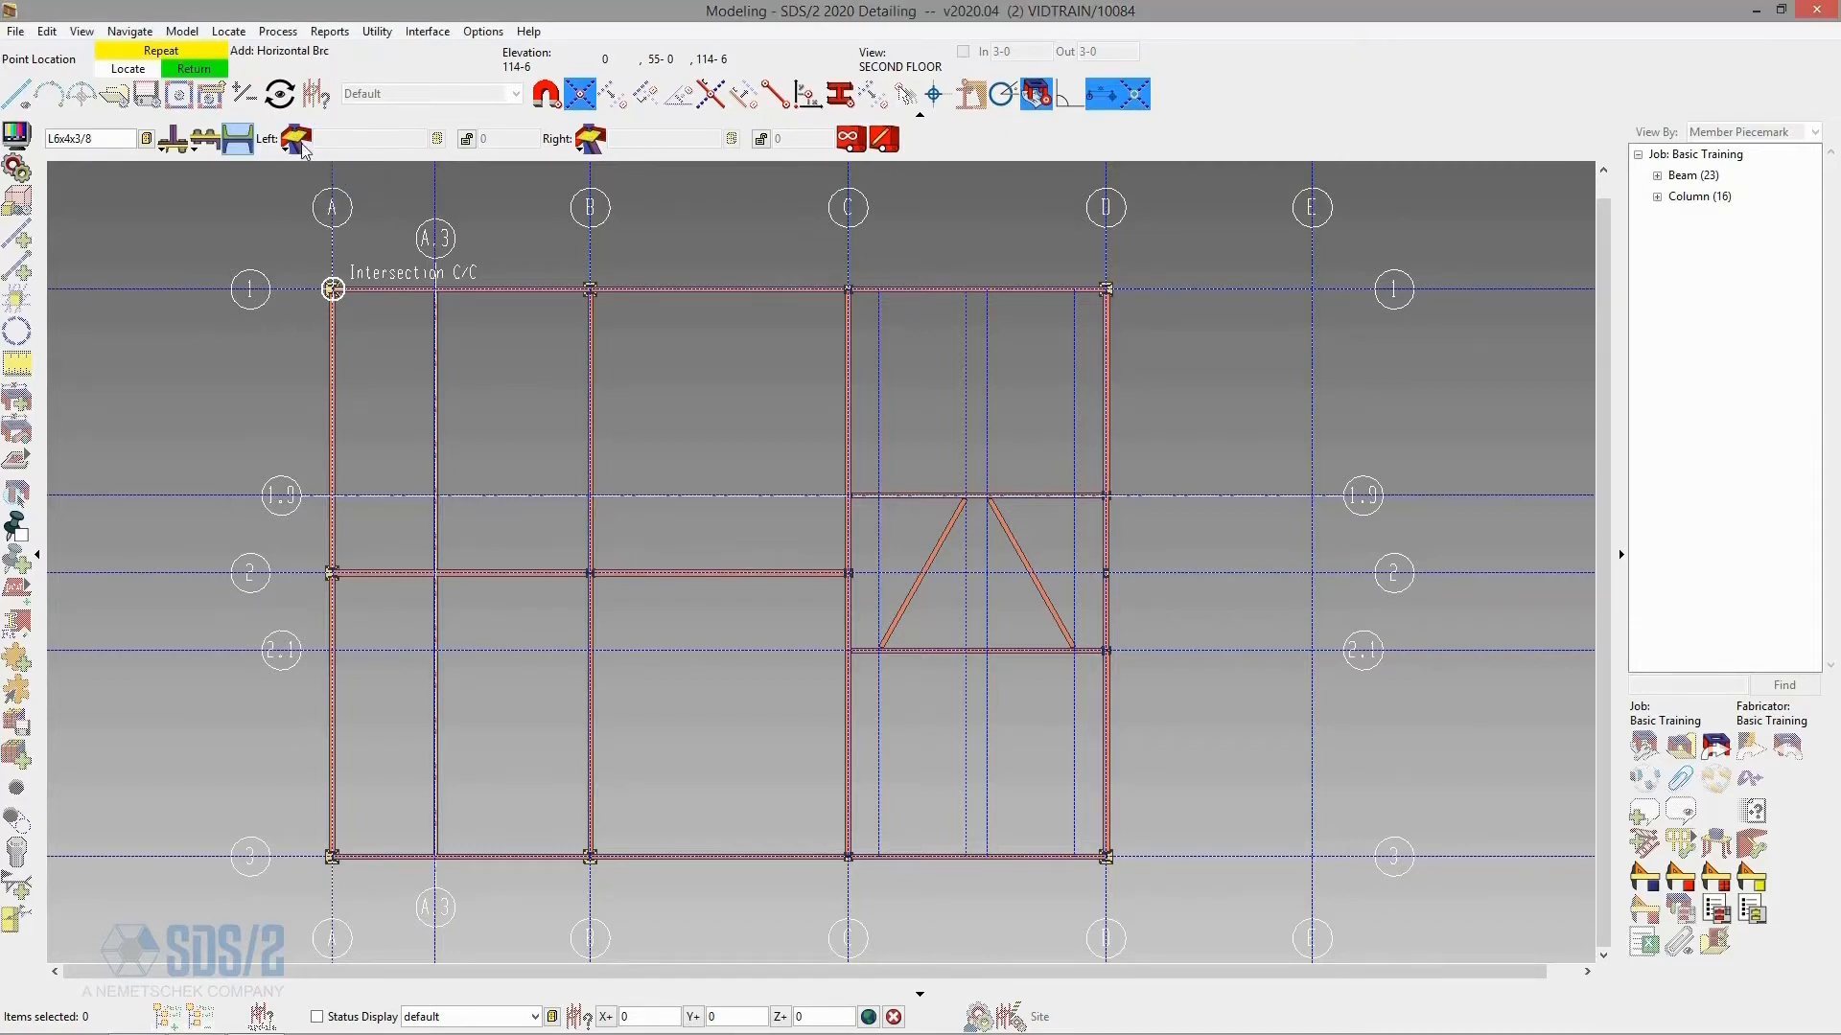
click(882, 141)
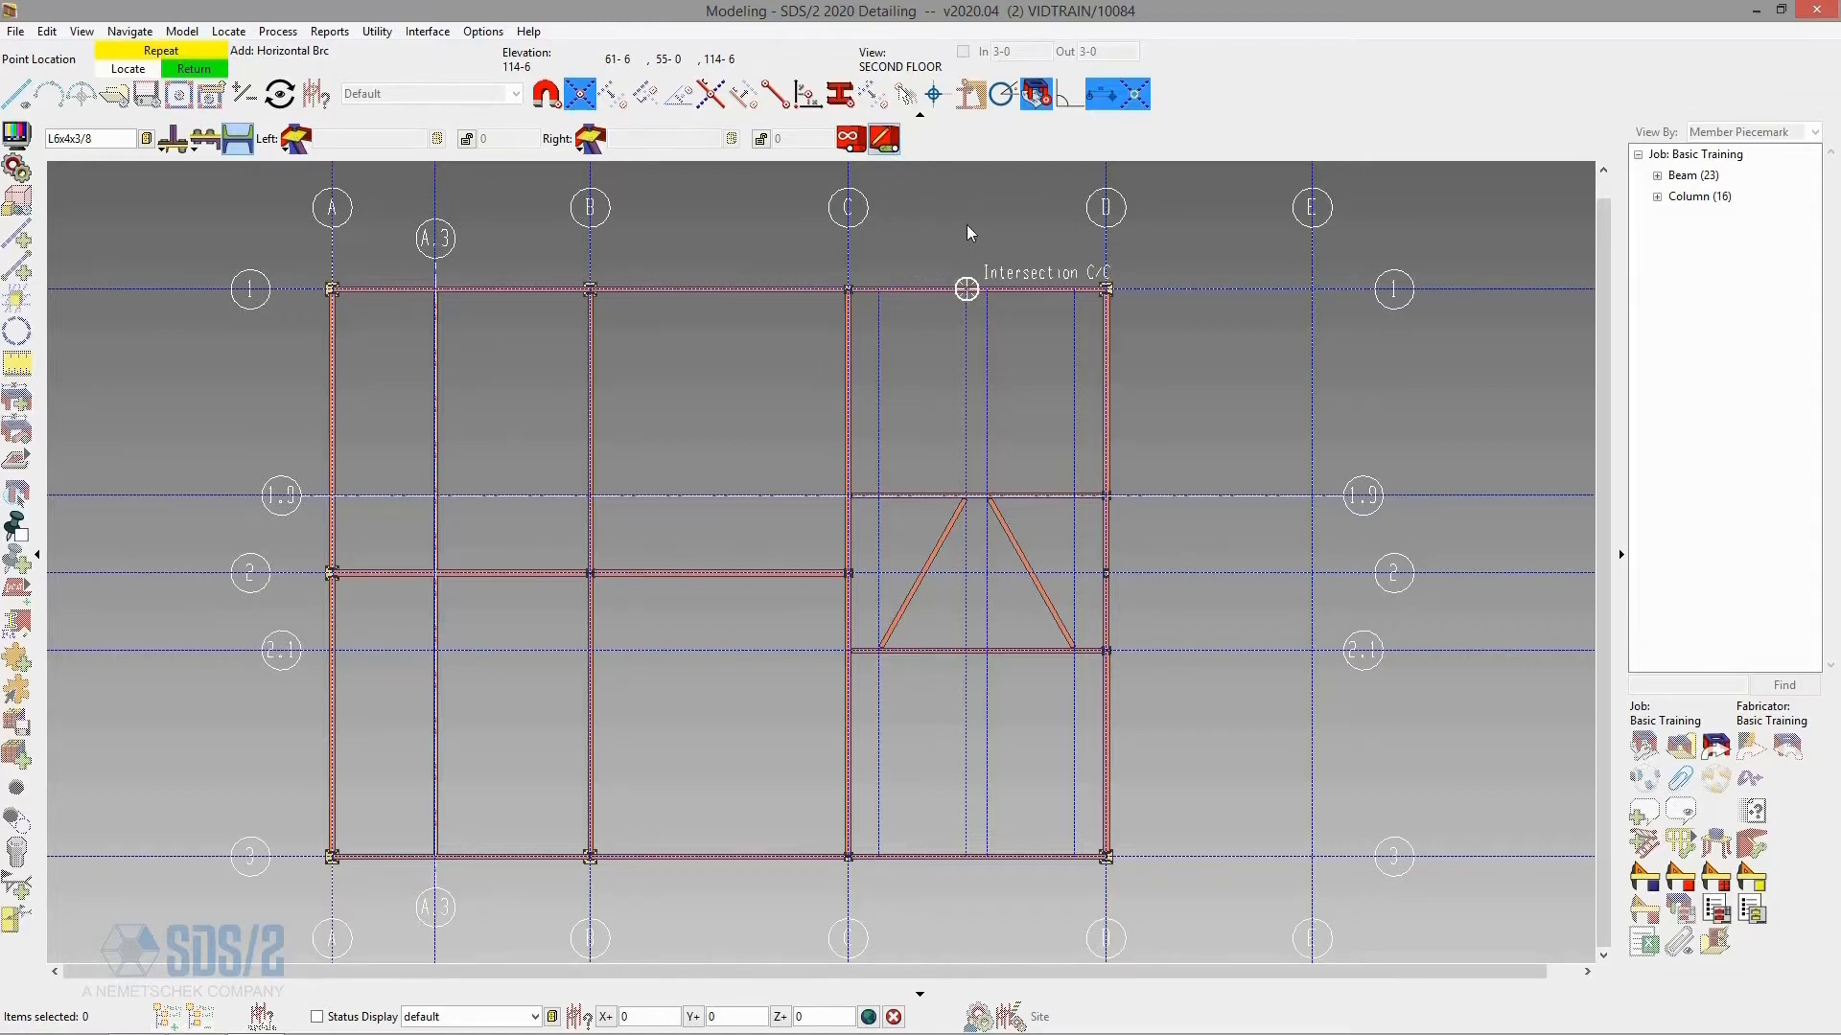
- Place the horizontal brace from grid intersection C/2.1 to D/3, accept its settings and leave the command
click(851, 669)
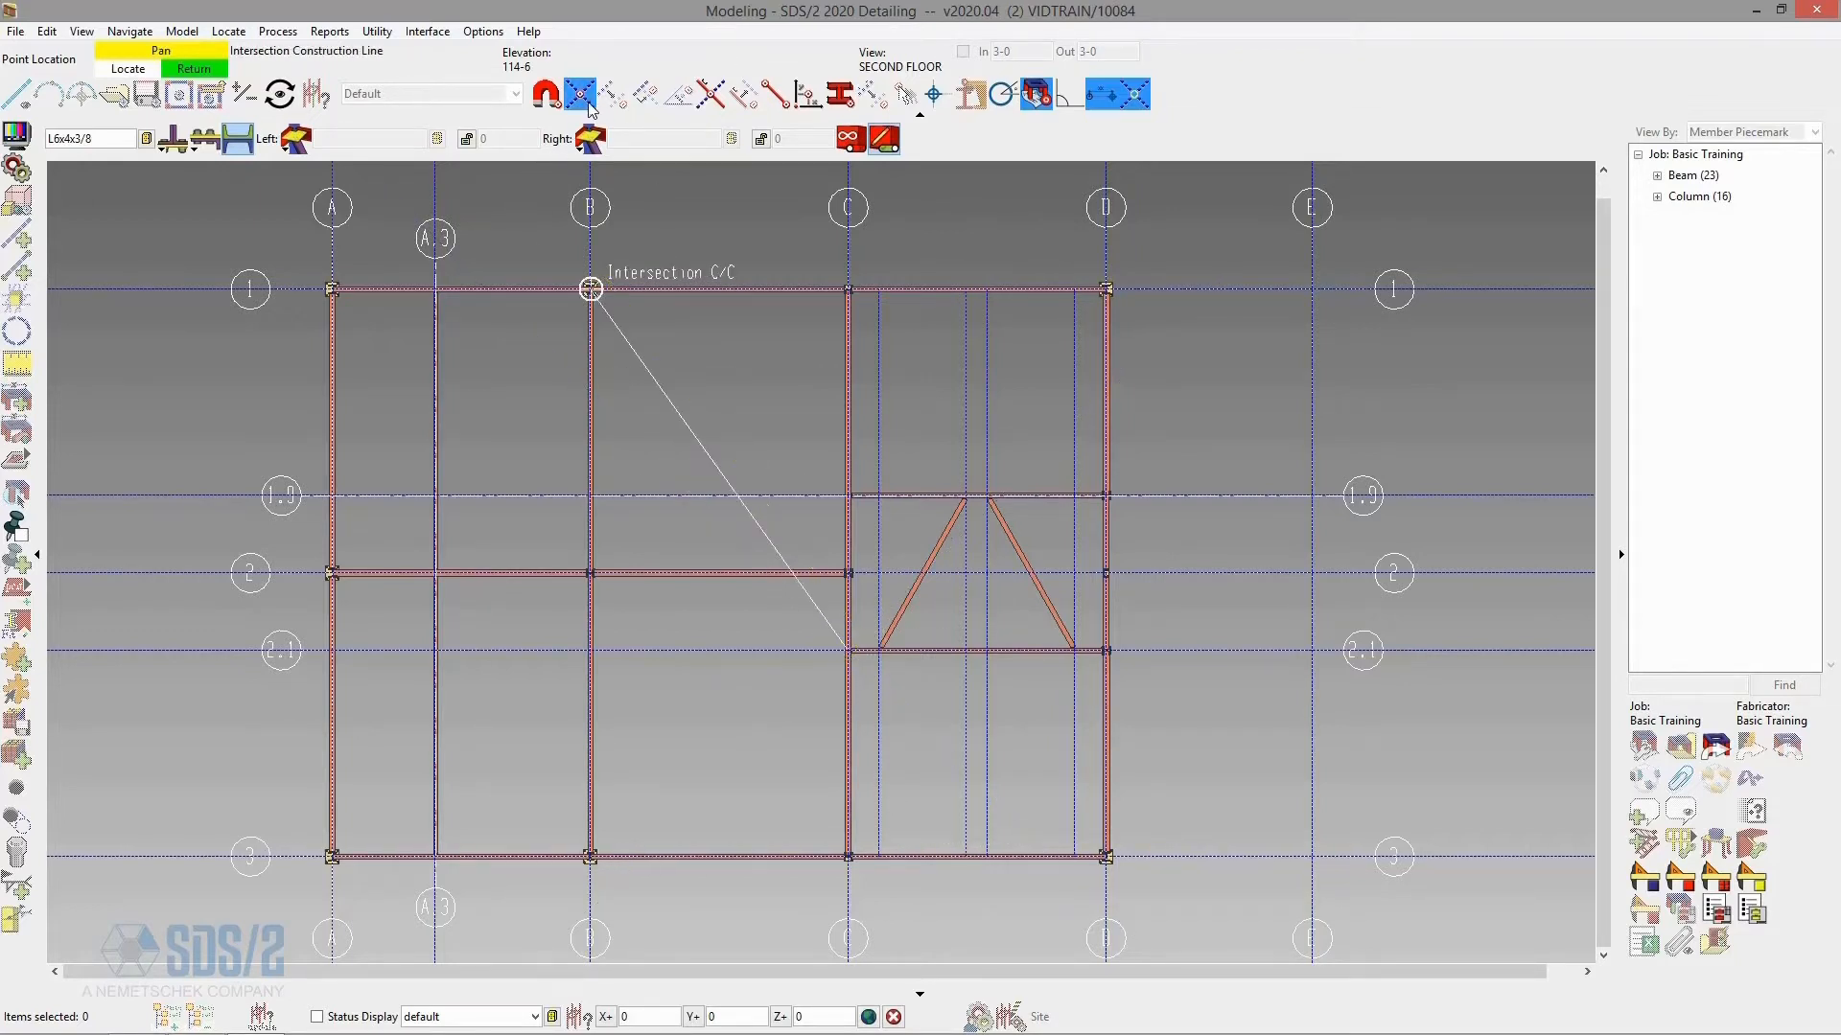
click(1108, 856)
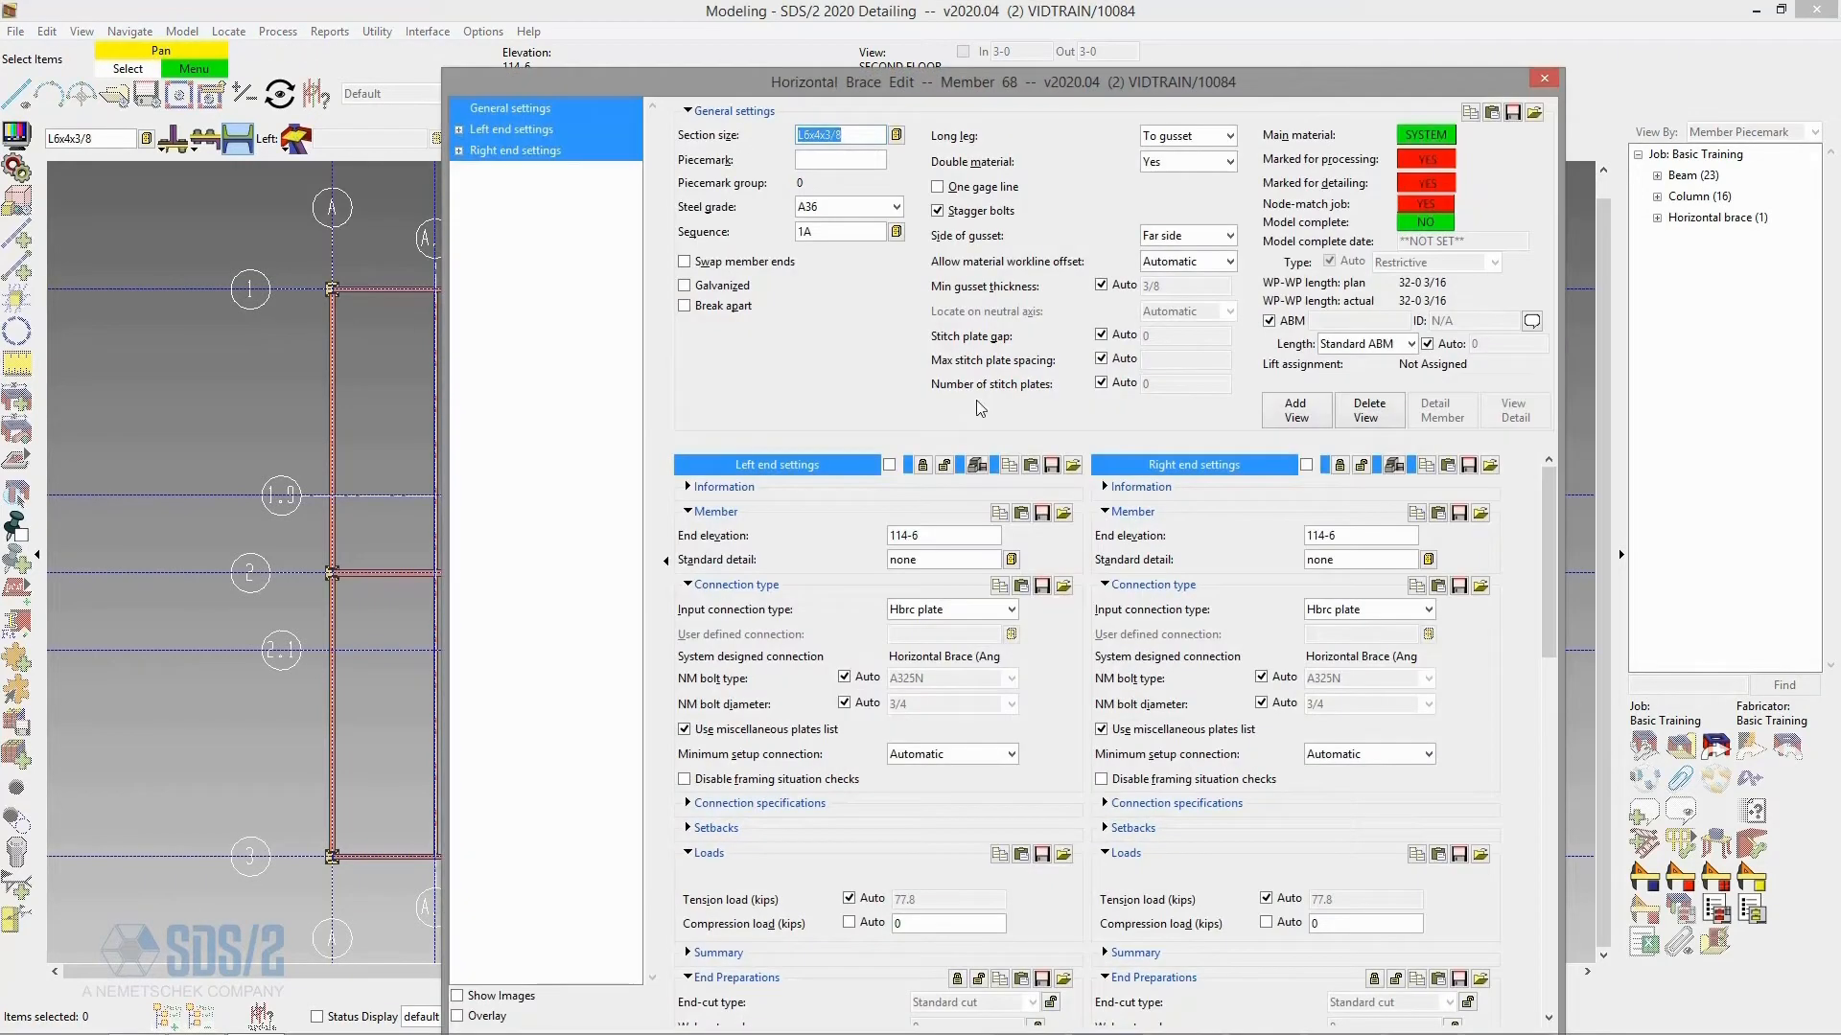
drag(1126, 84, 1097, 30)
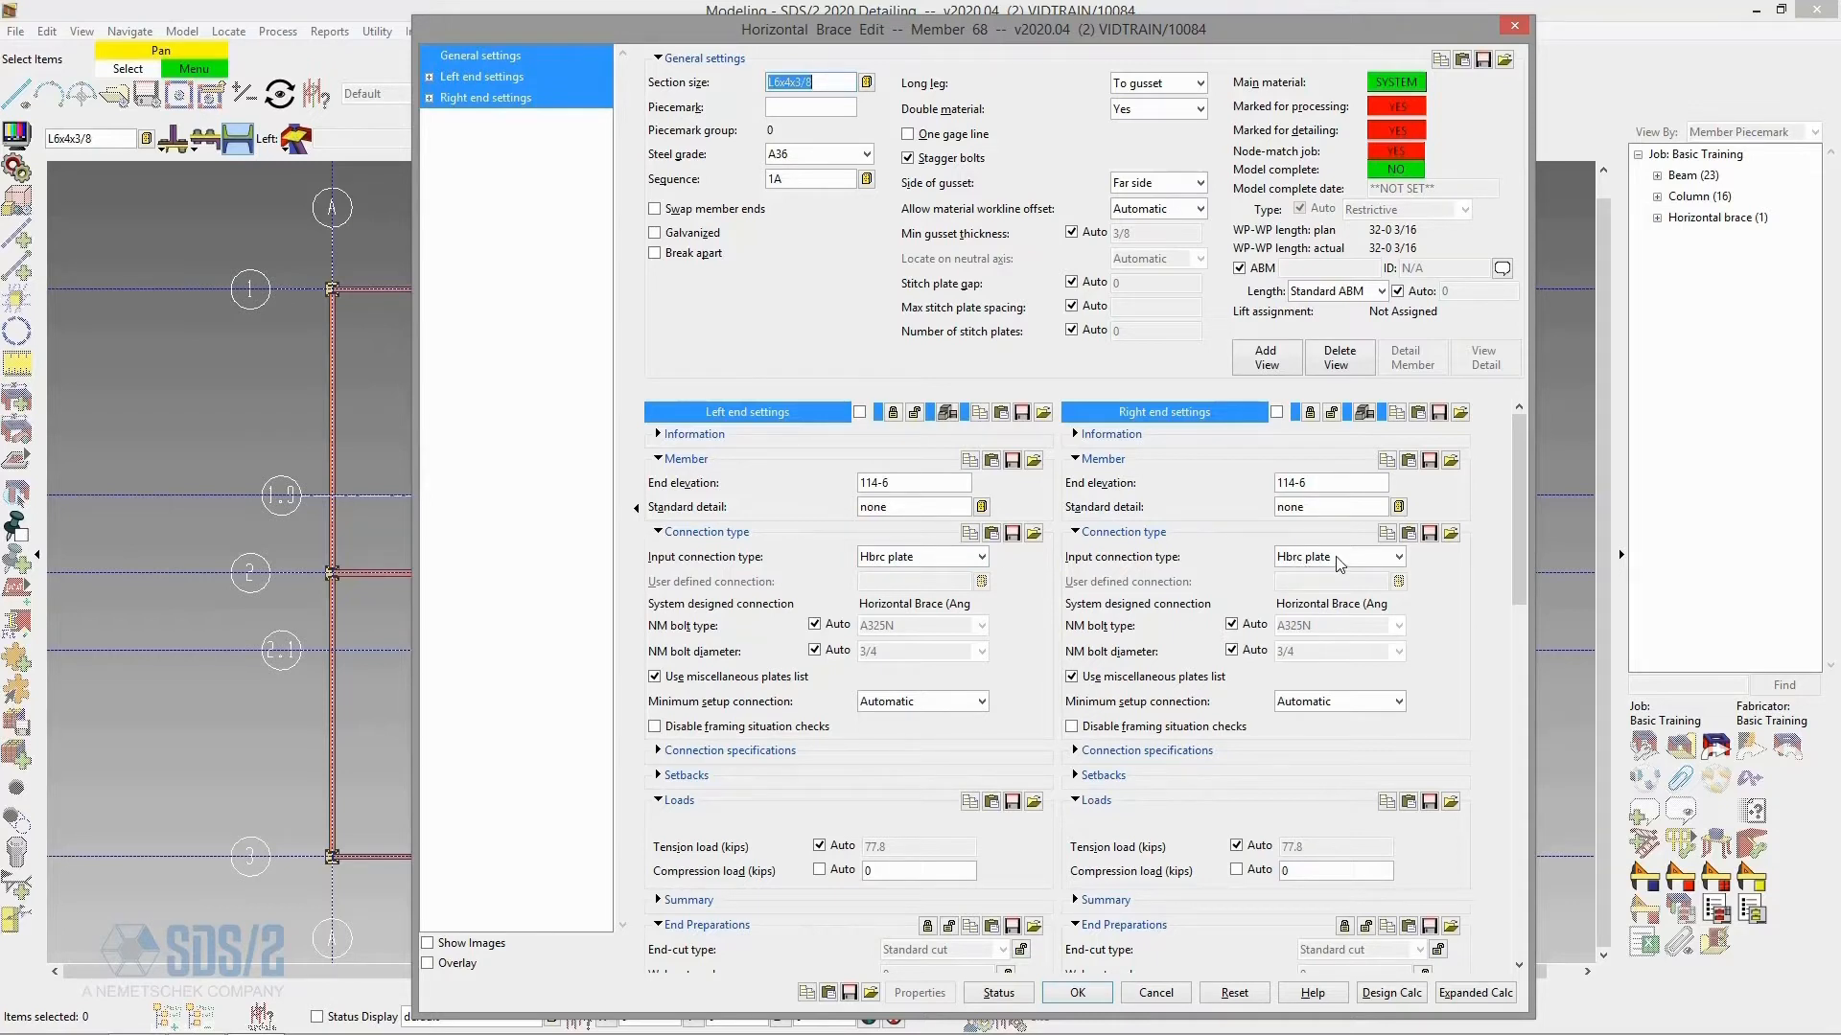
click(1078, 994)
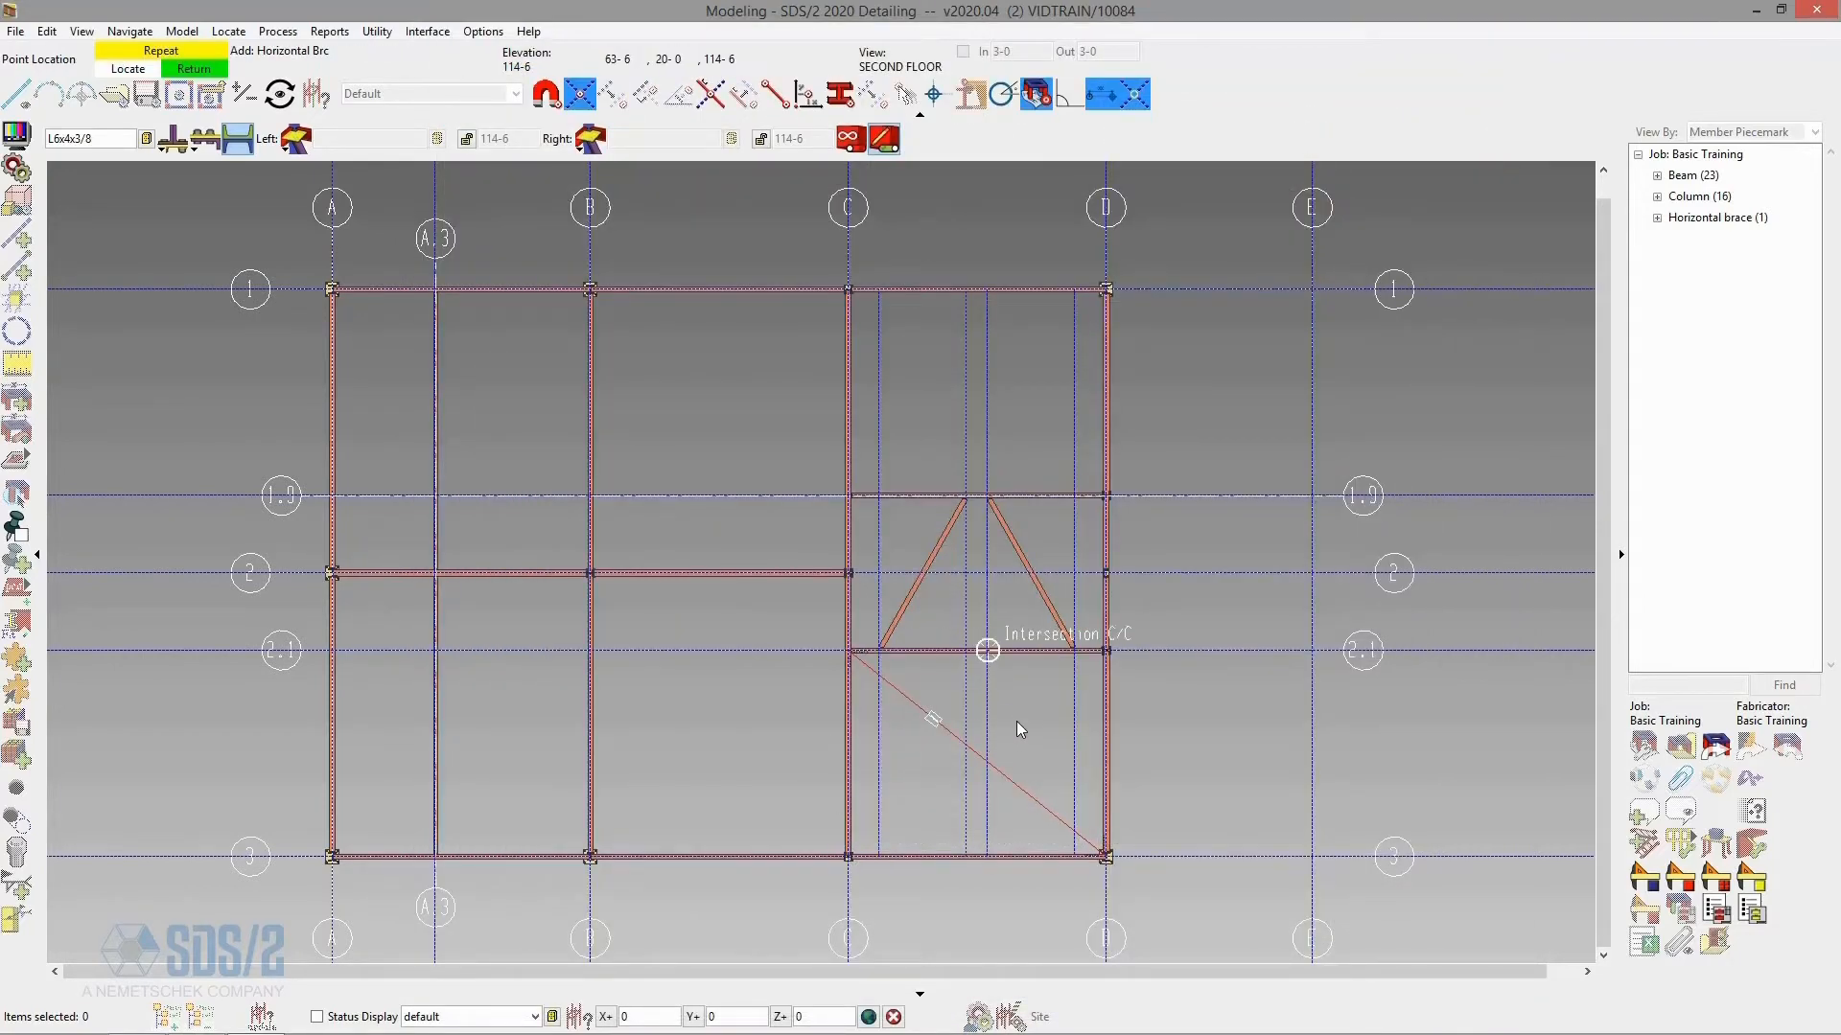
right_click(1016, 721)
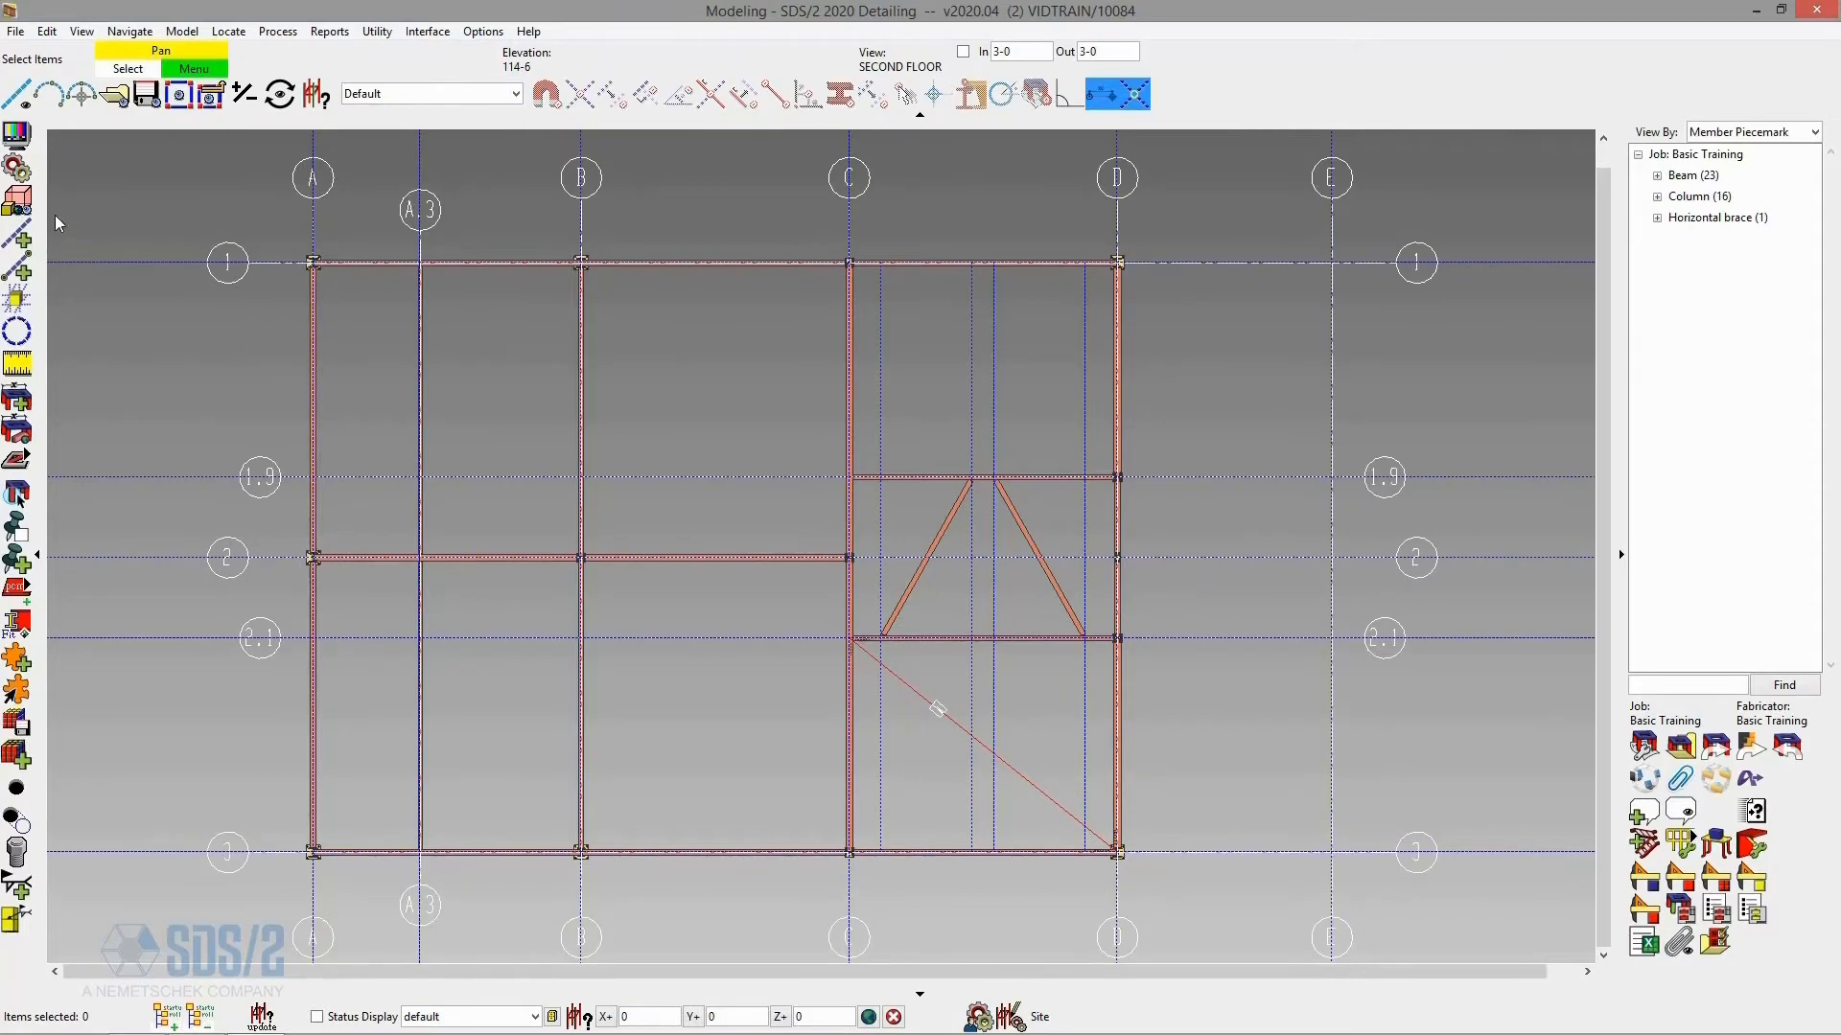
- Examine the new brace's bolted gusset plate connection near grid C/2.1 in 3D, and return to the floor plan
scroll(875, 665, up, 8)
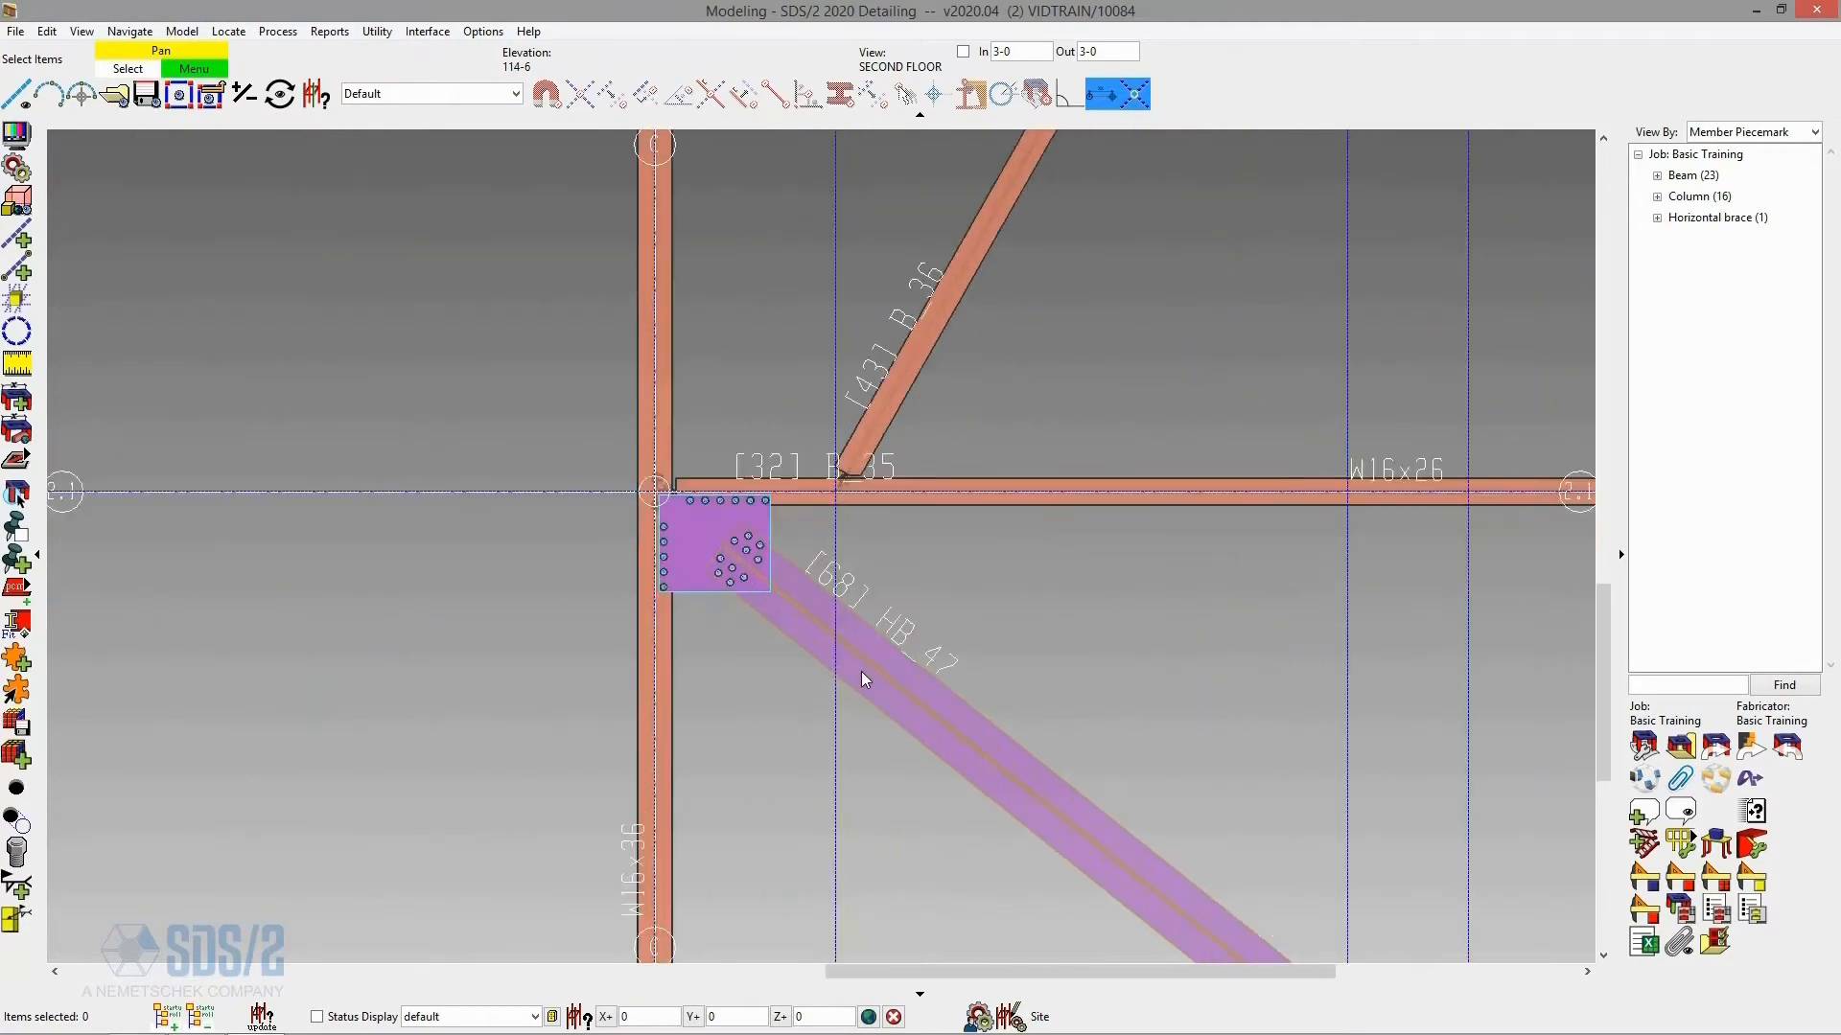
shift+middle_drag(861, 671, 813, 476)
scroll(763, 602, up, 4)
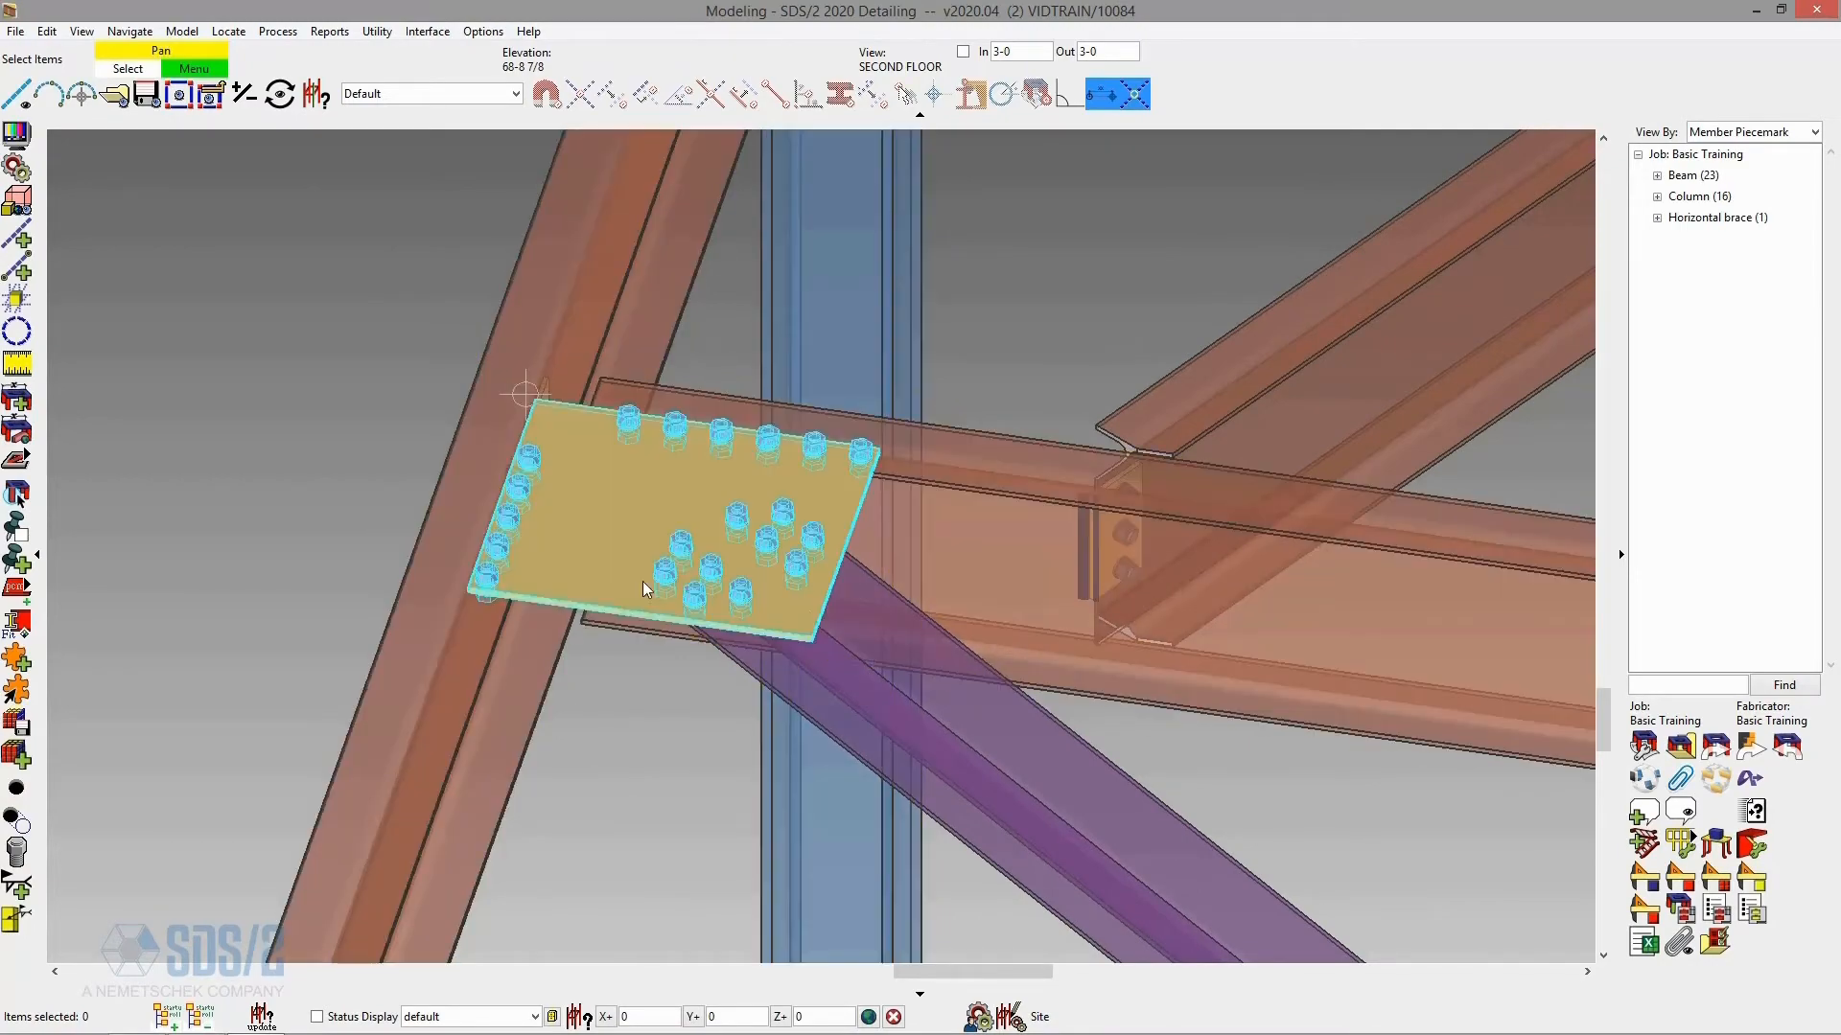
key(Home)
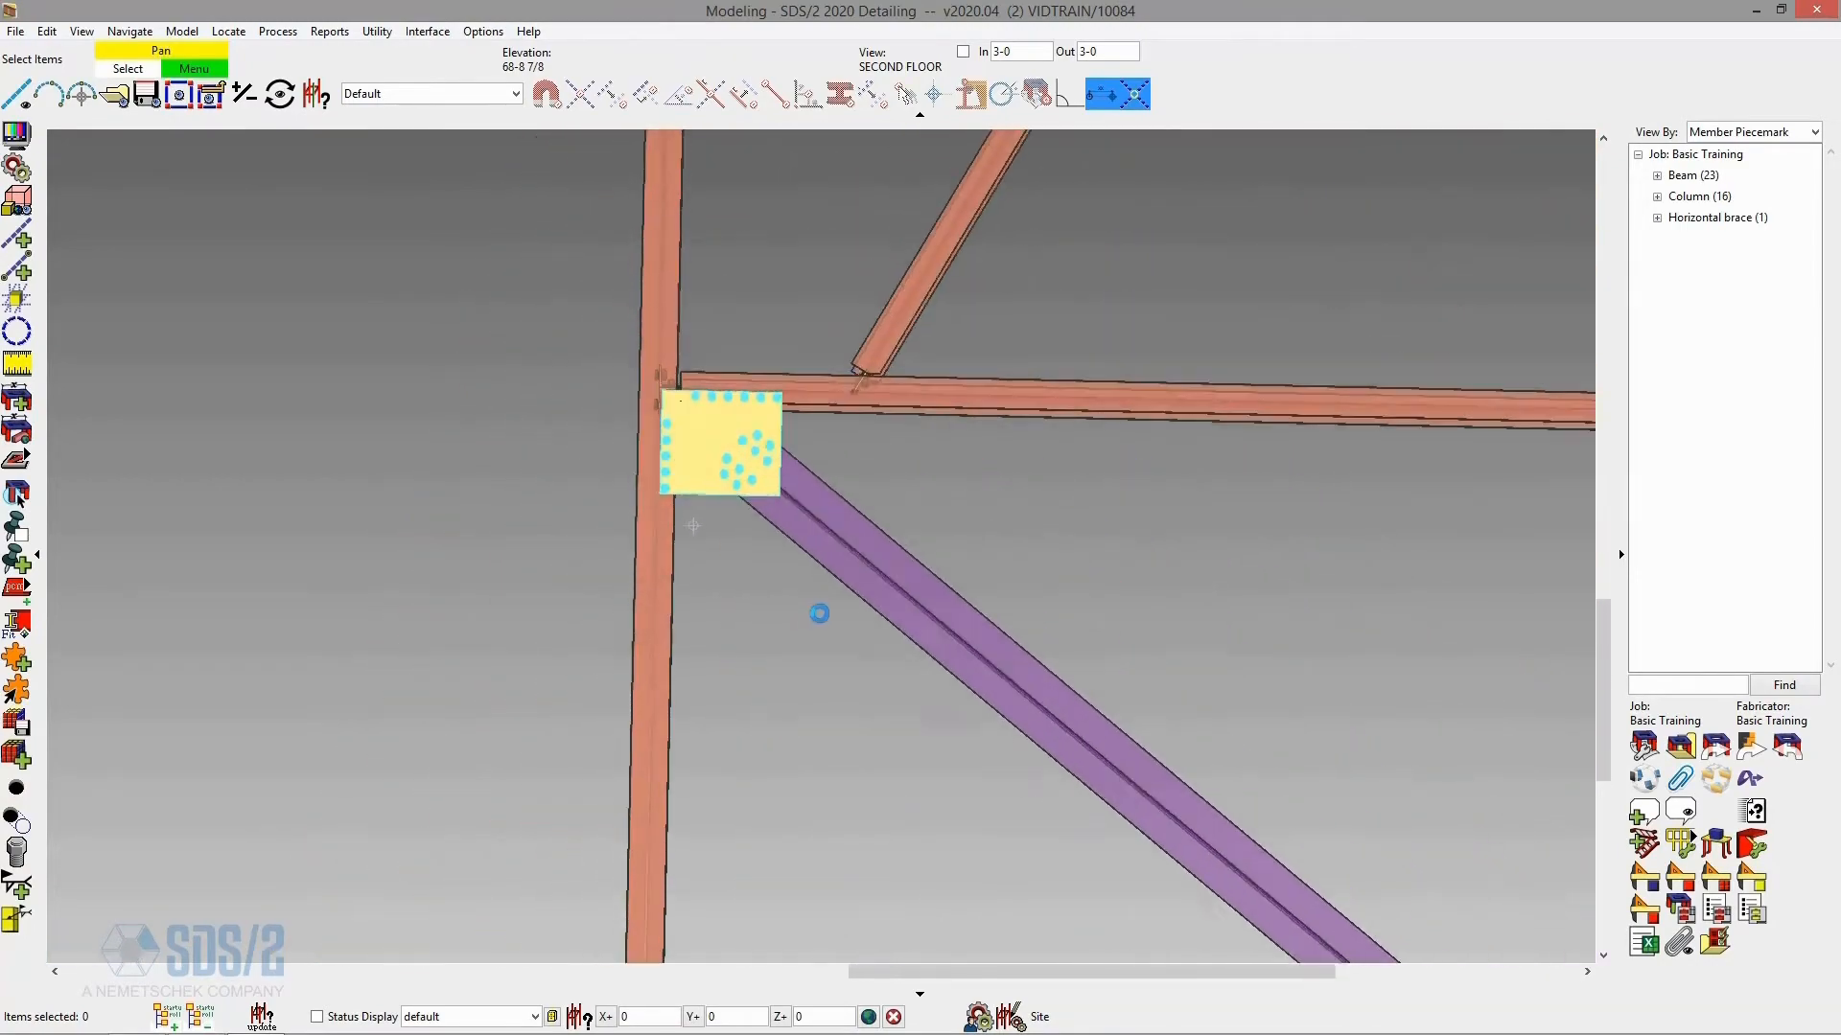
scroll(709, 533, down, 5)
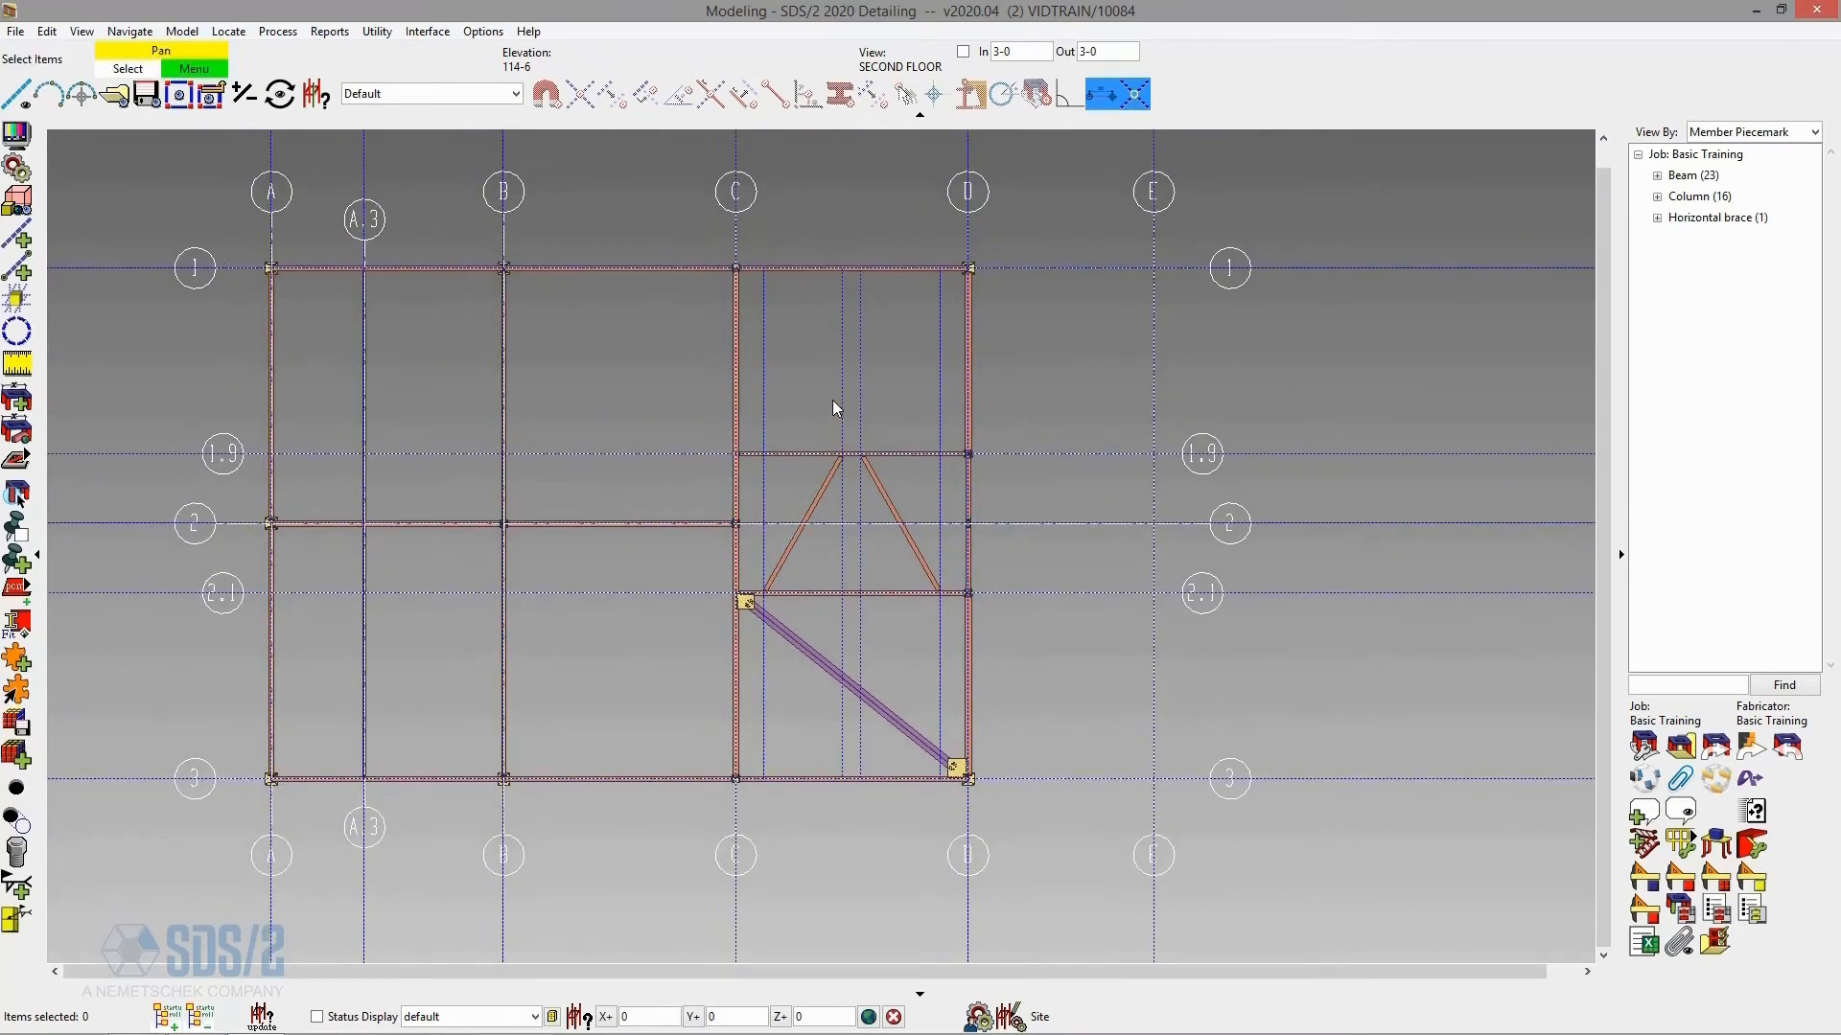
scroll(832, 399, up, 1)
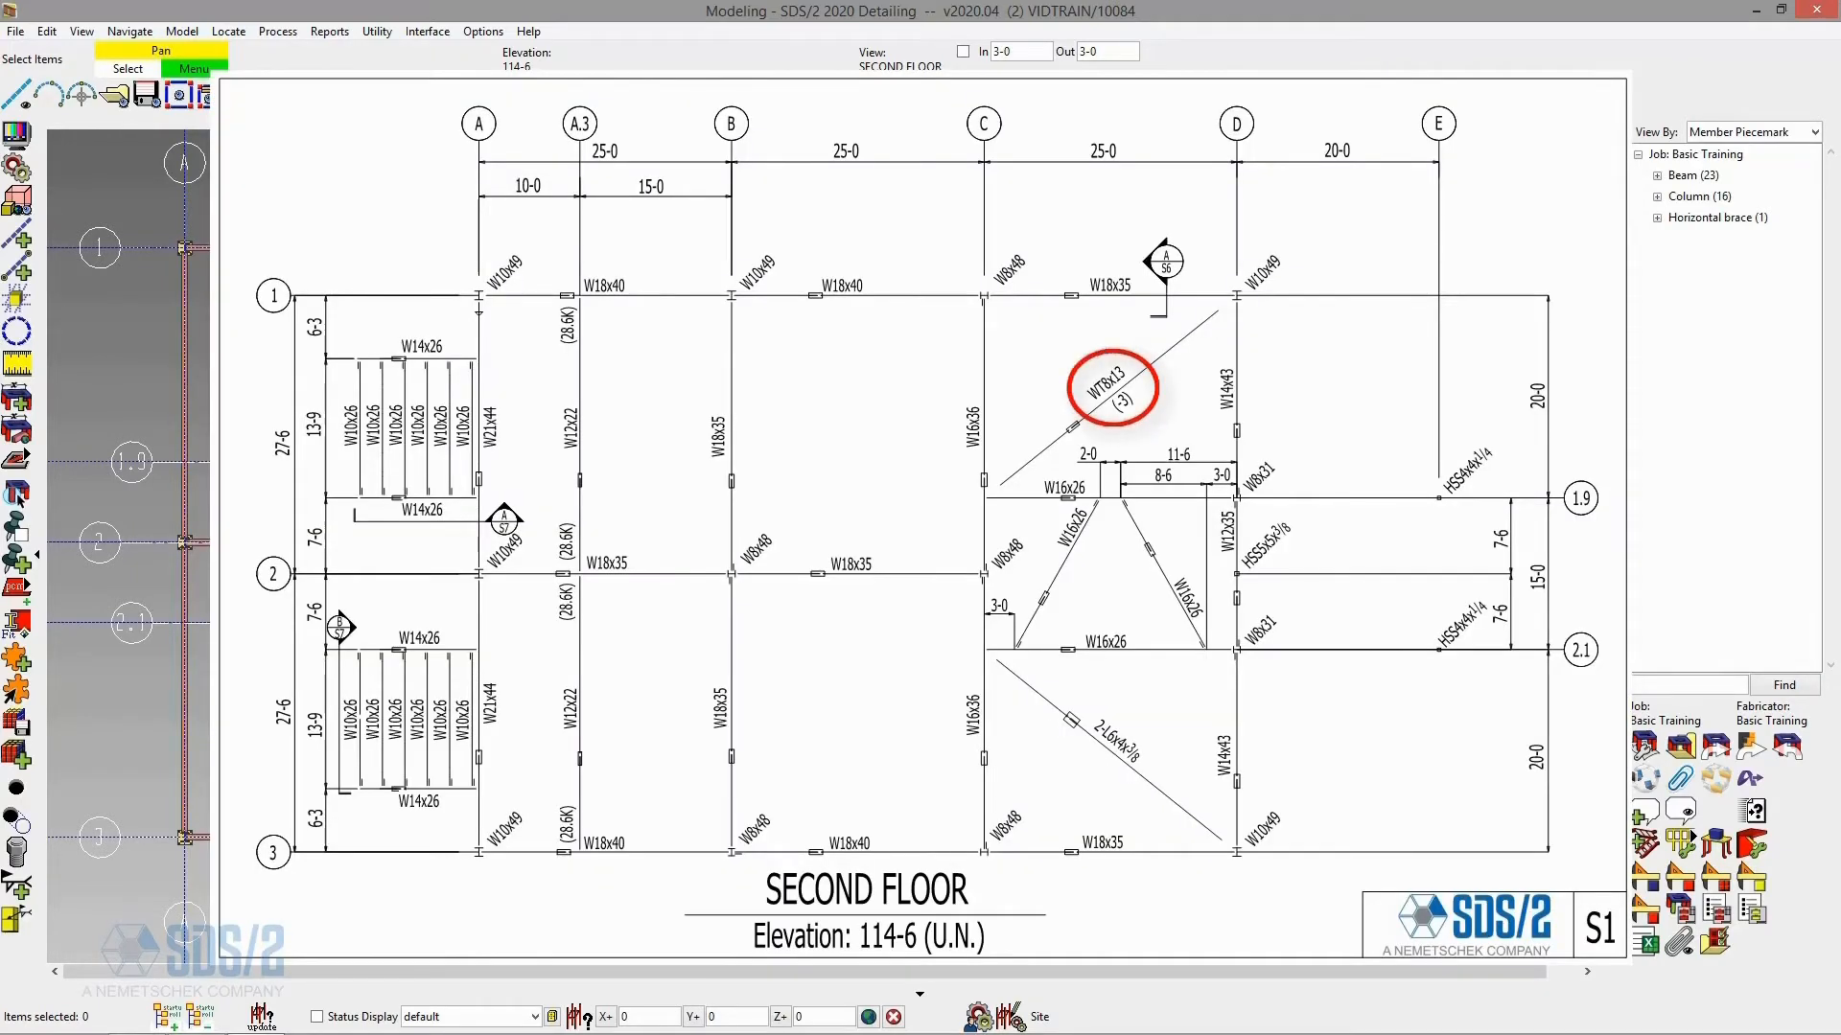
scroll(745, 449, up, 1)
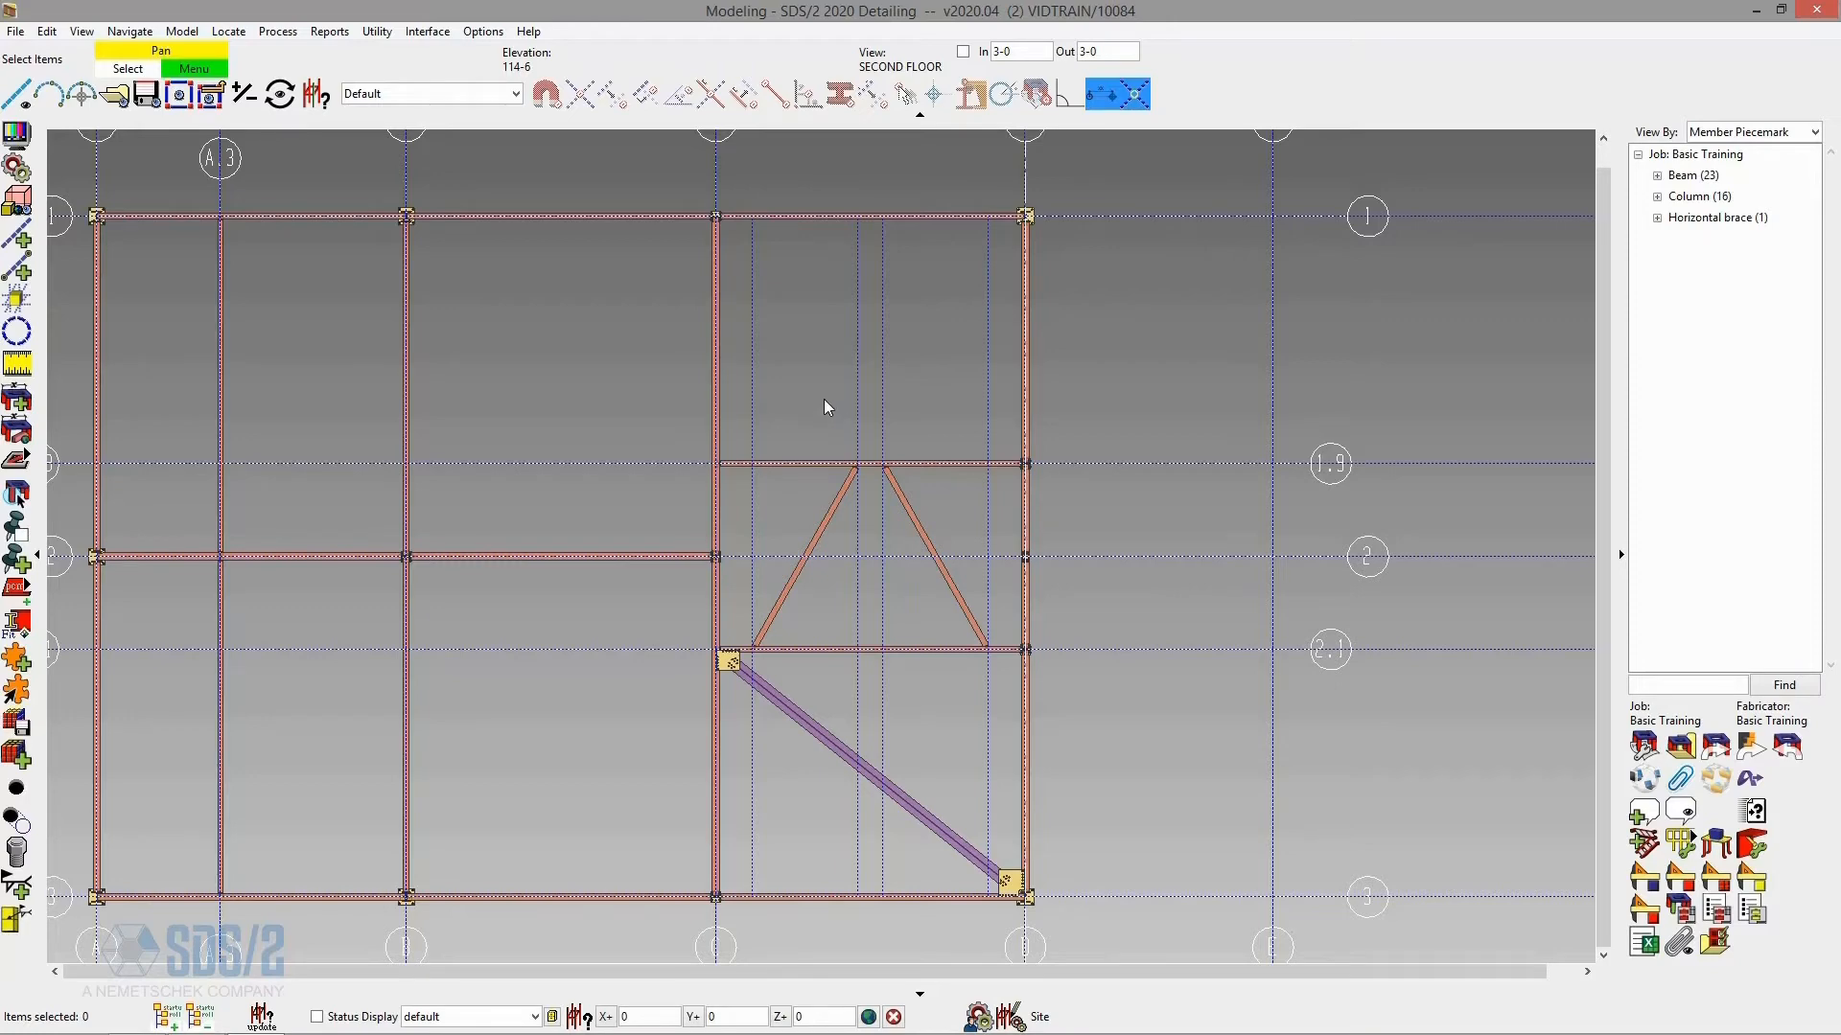
middle_drag(840, 368, 926, 370)
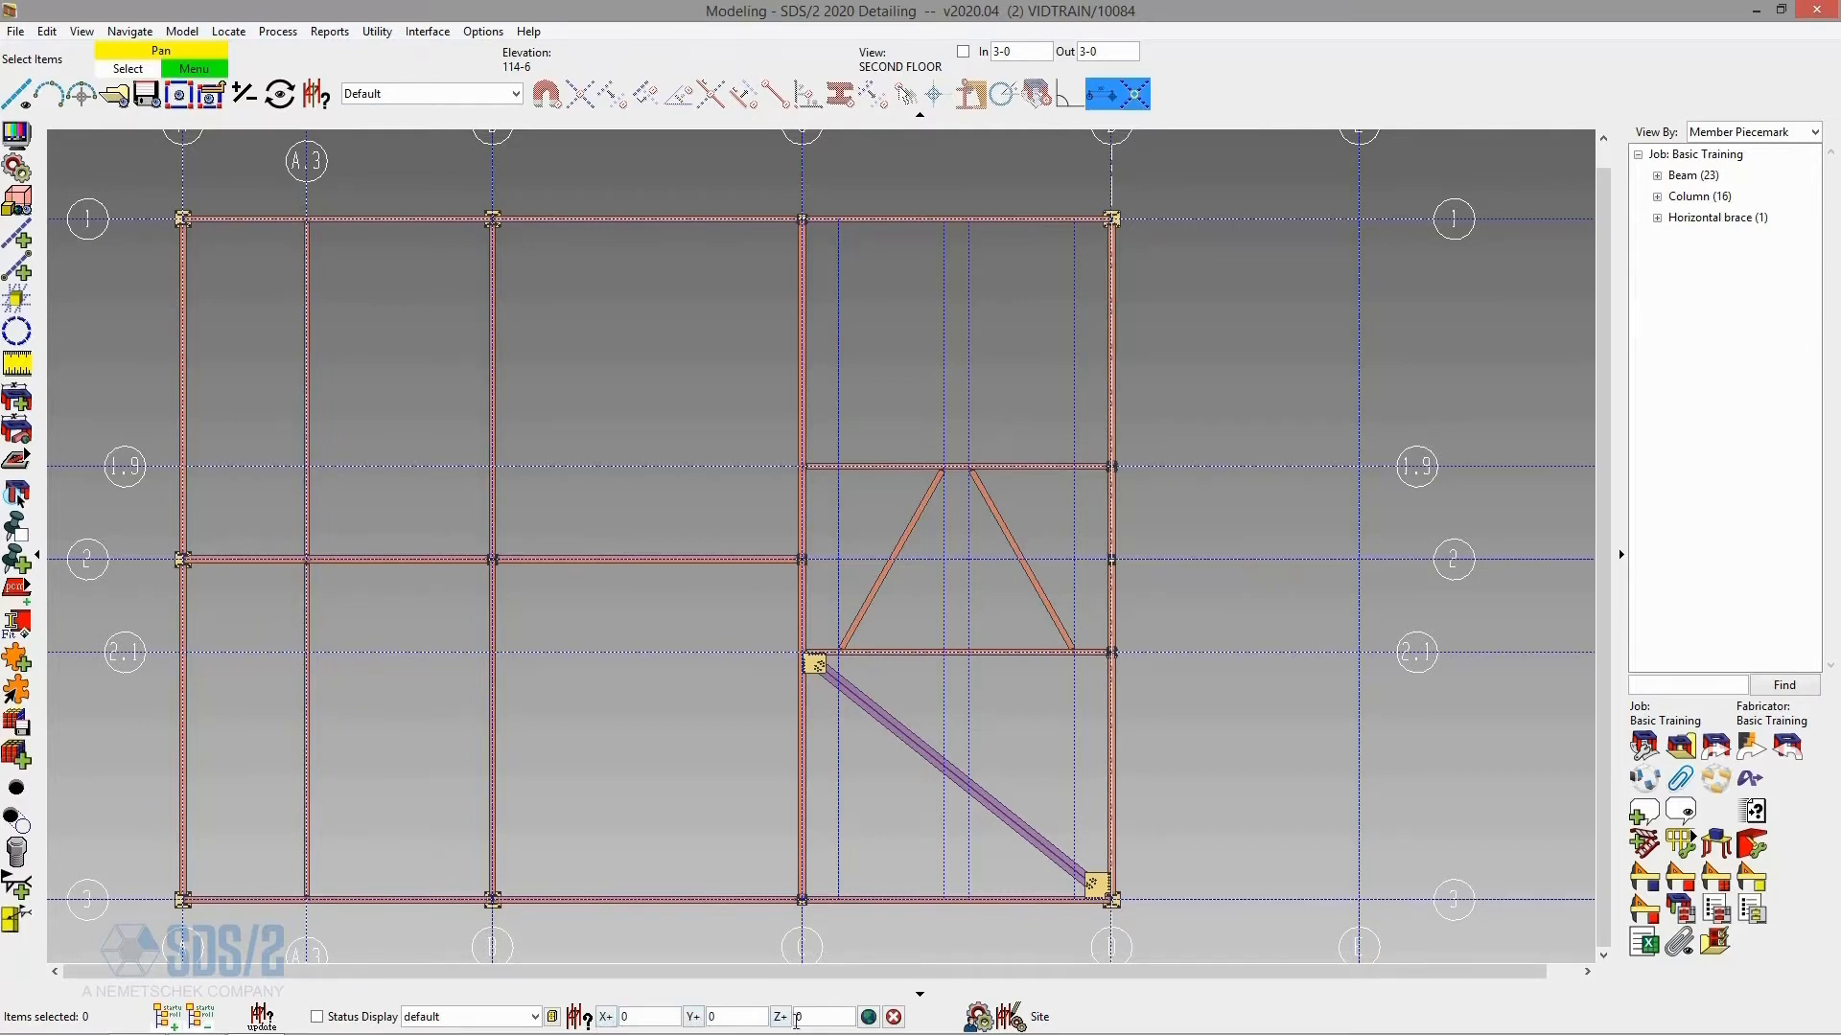
click(816, 1018)
key(Tab)
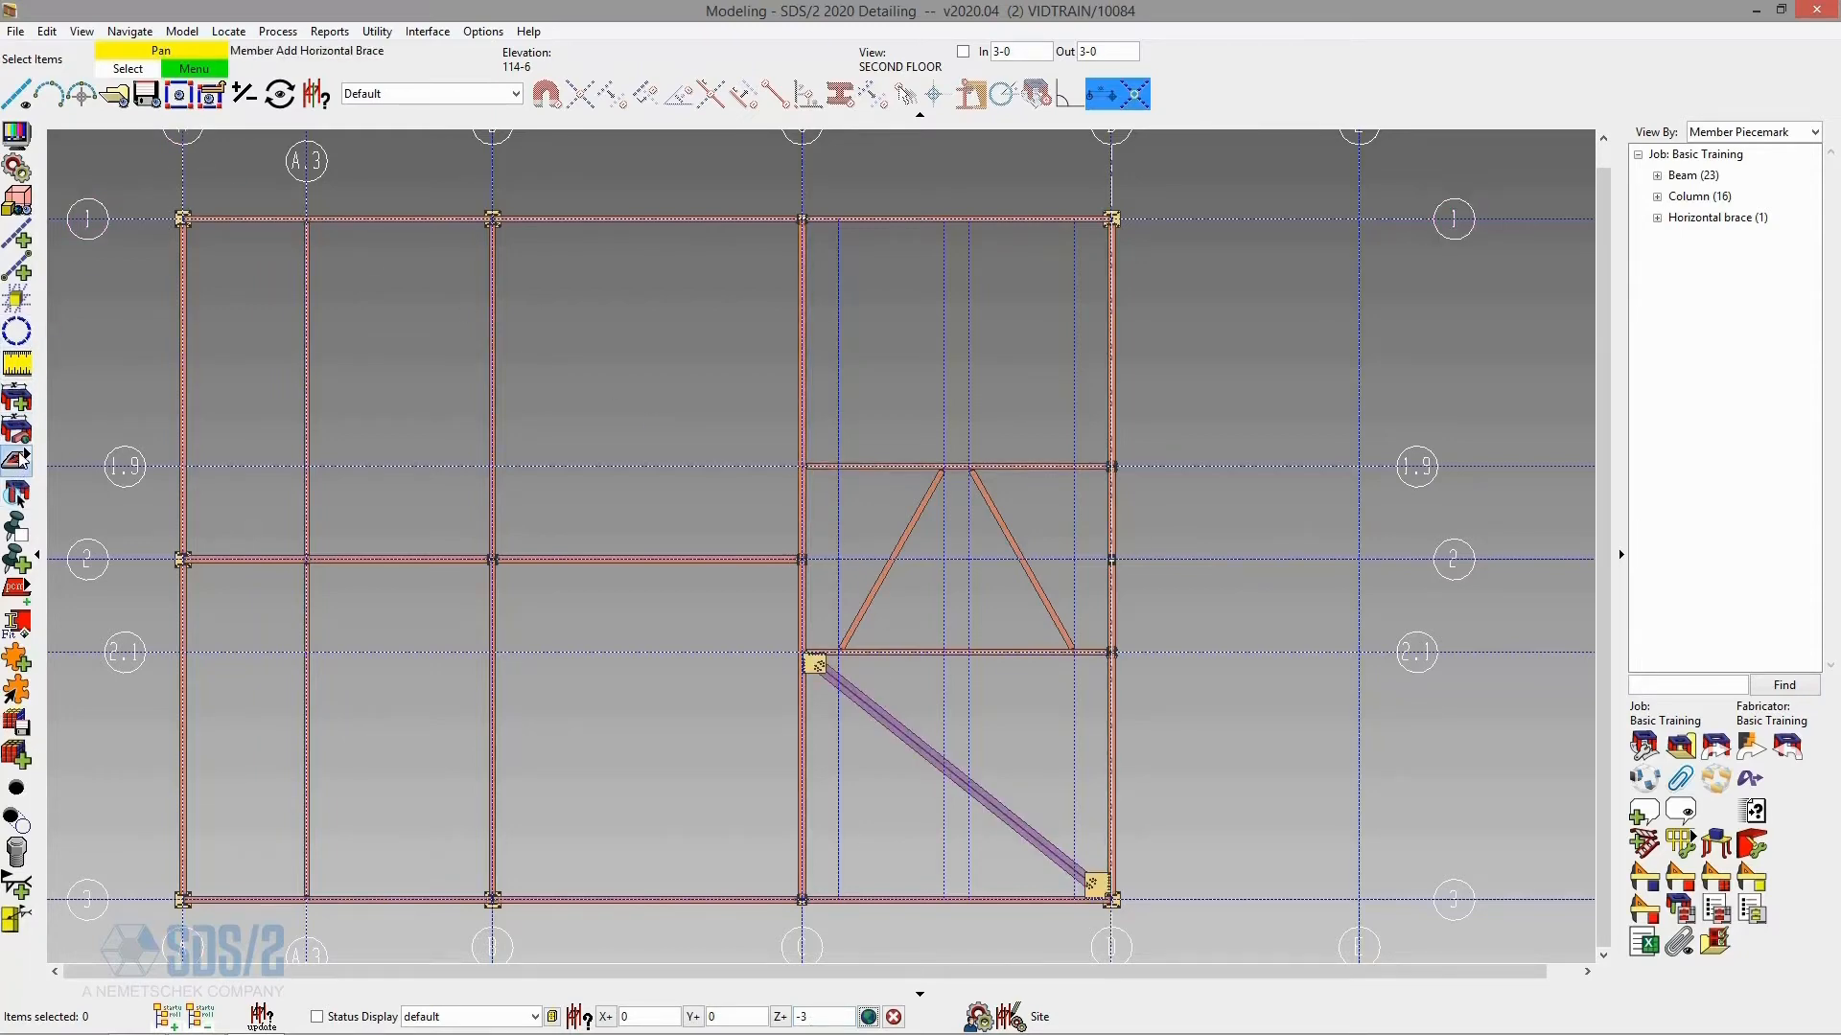
click(17, 460)
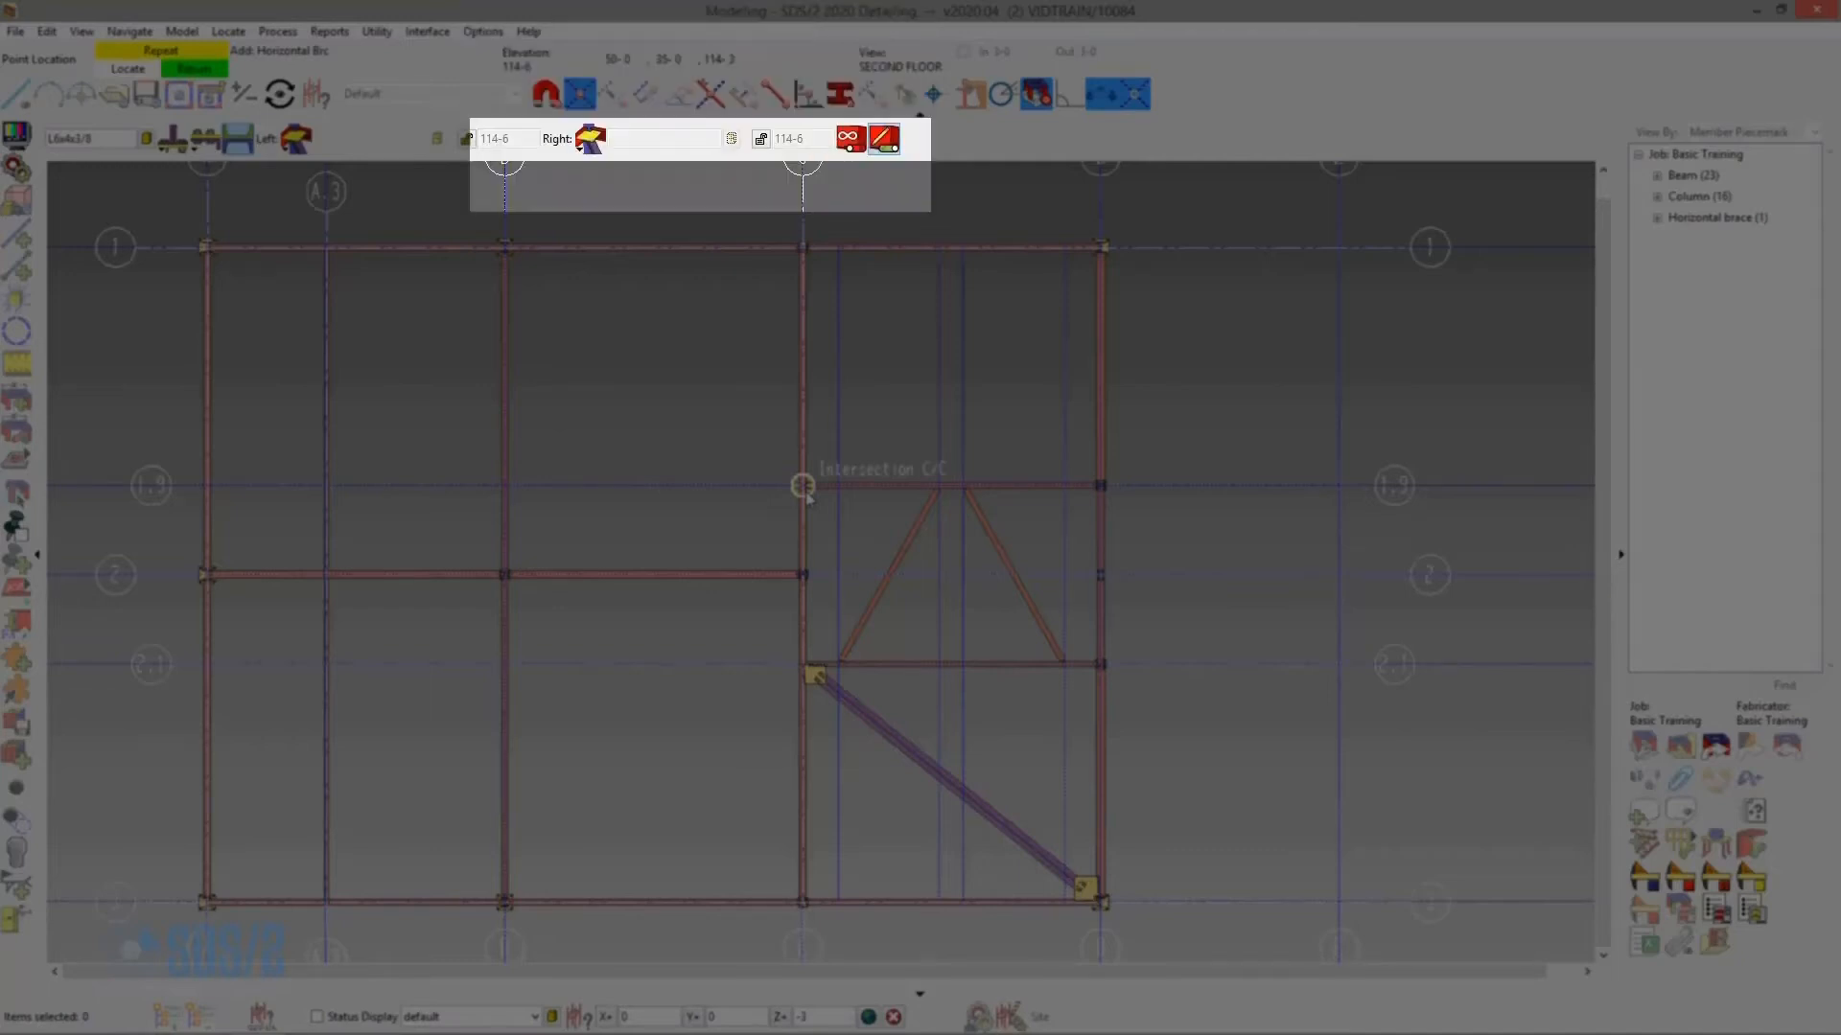
click(895, 1018)
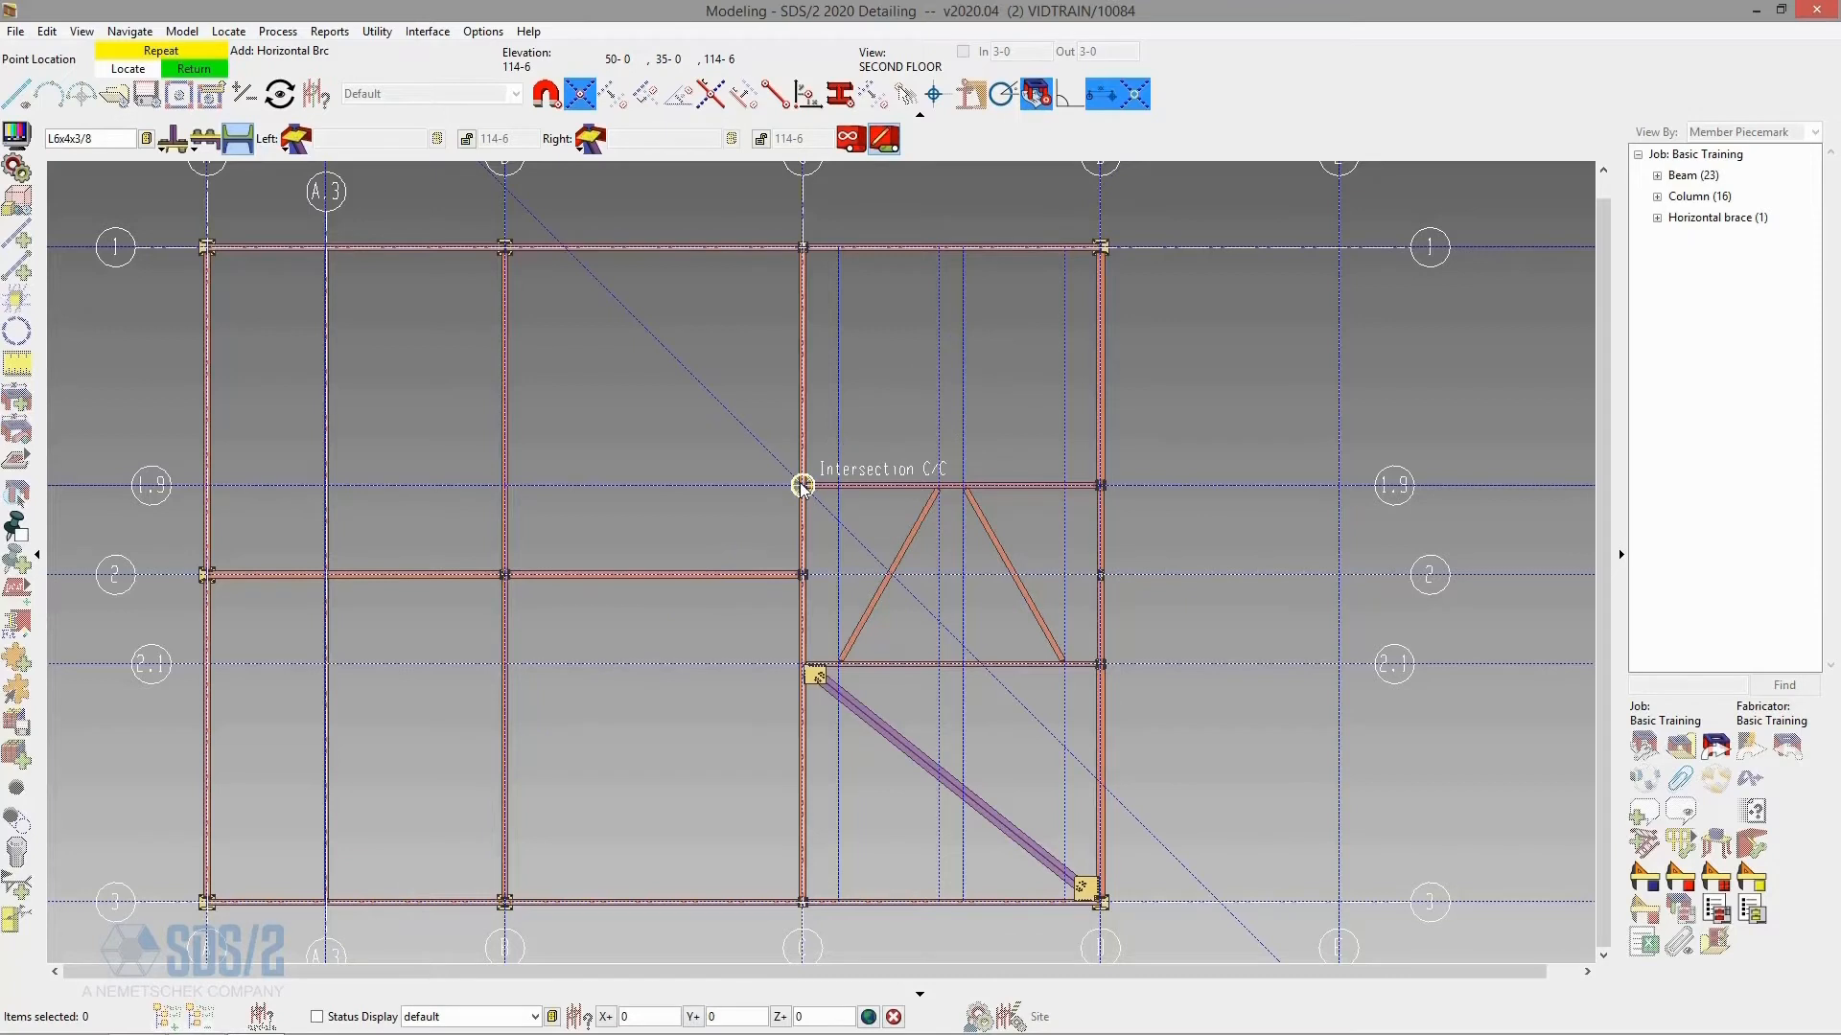
click(803, 486)
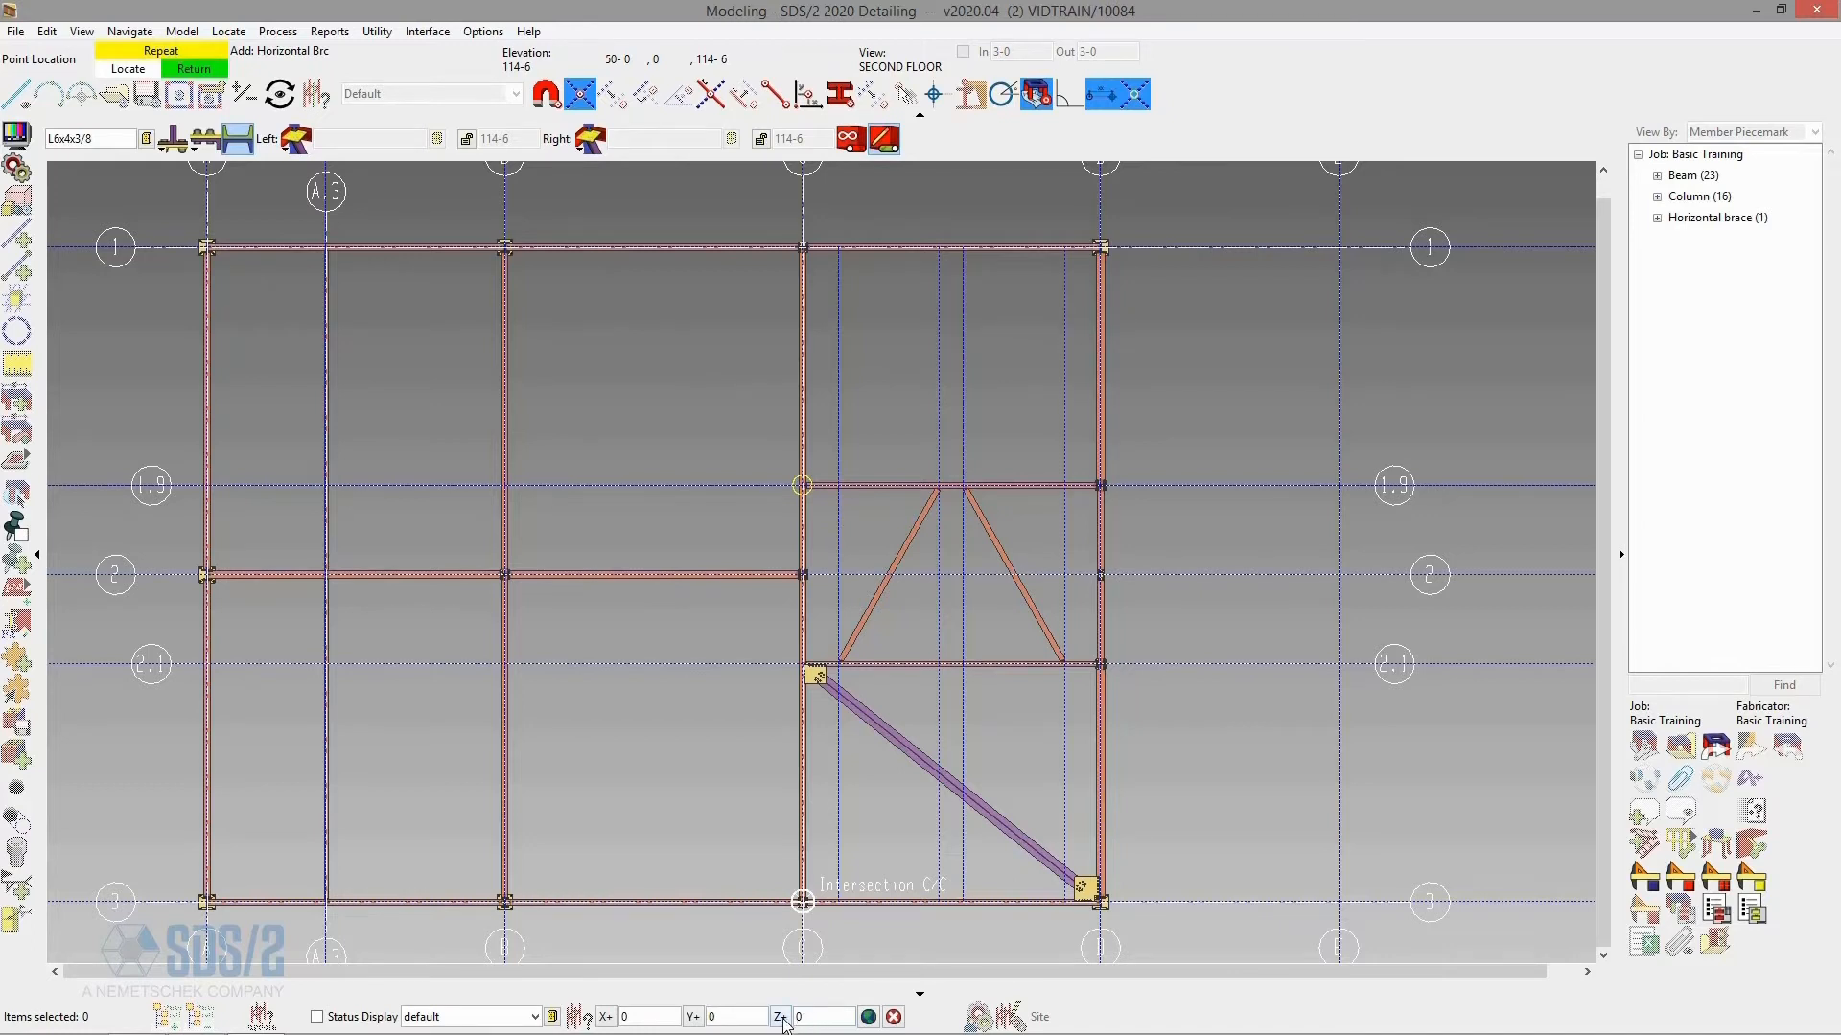
drag(800, 1019, 816, 1017)
click(804, 487)
click(894, 1013)
right_click(892, 390)
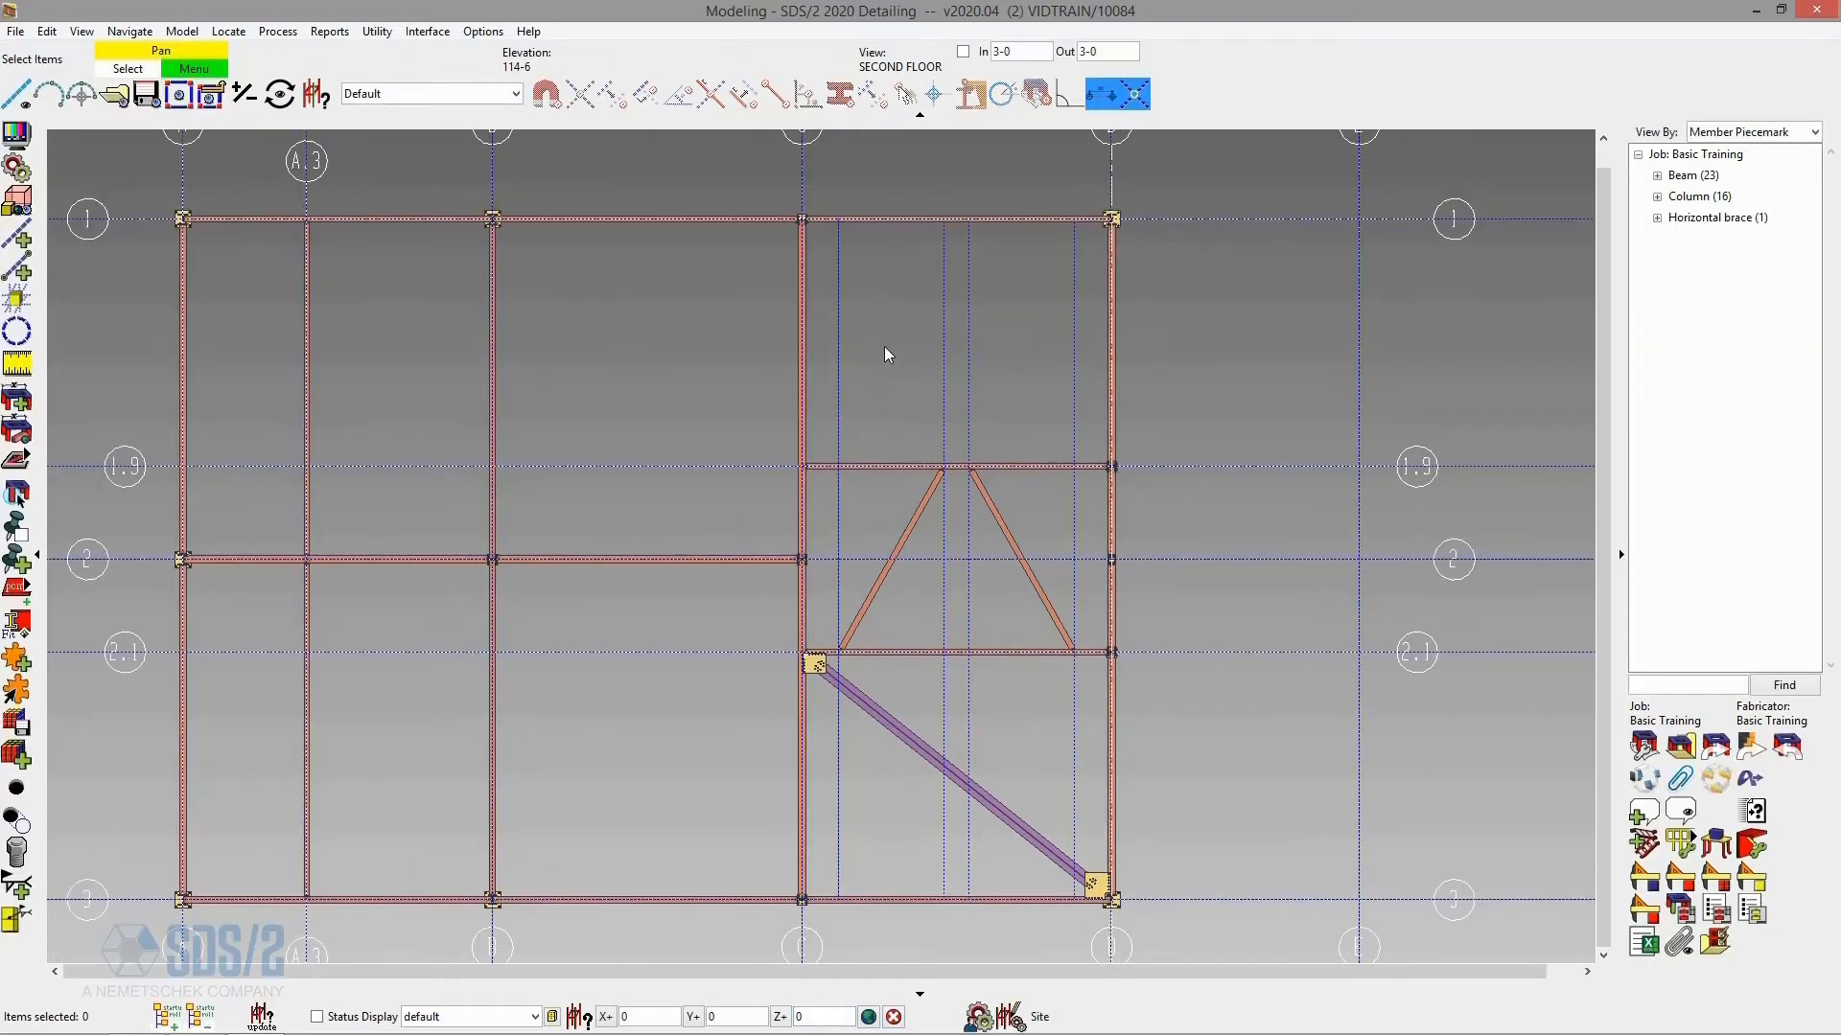
- Change the Second Floor view's depth to set its working elevation to 114-3
click(246, 95)
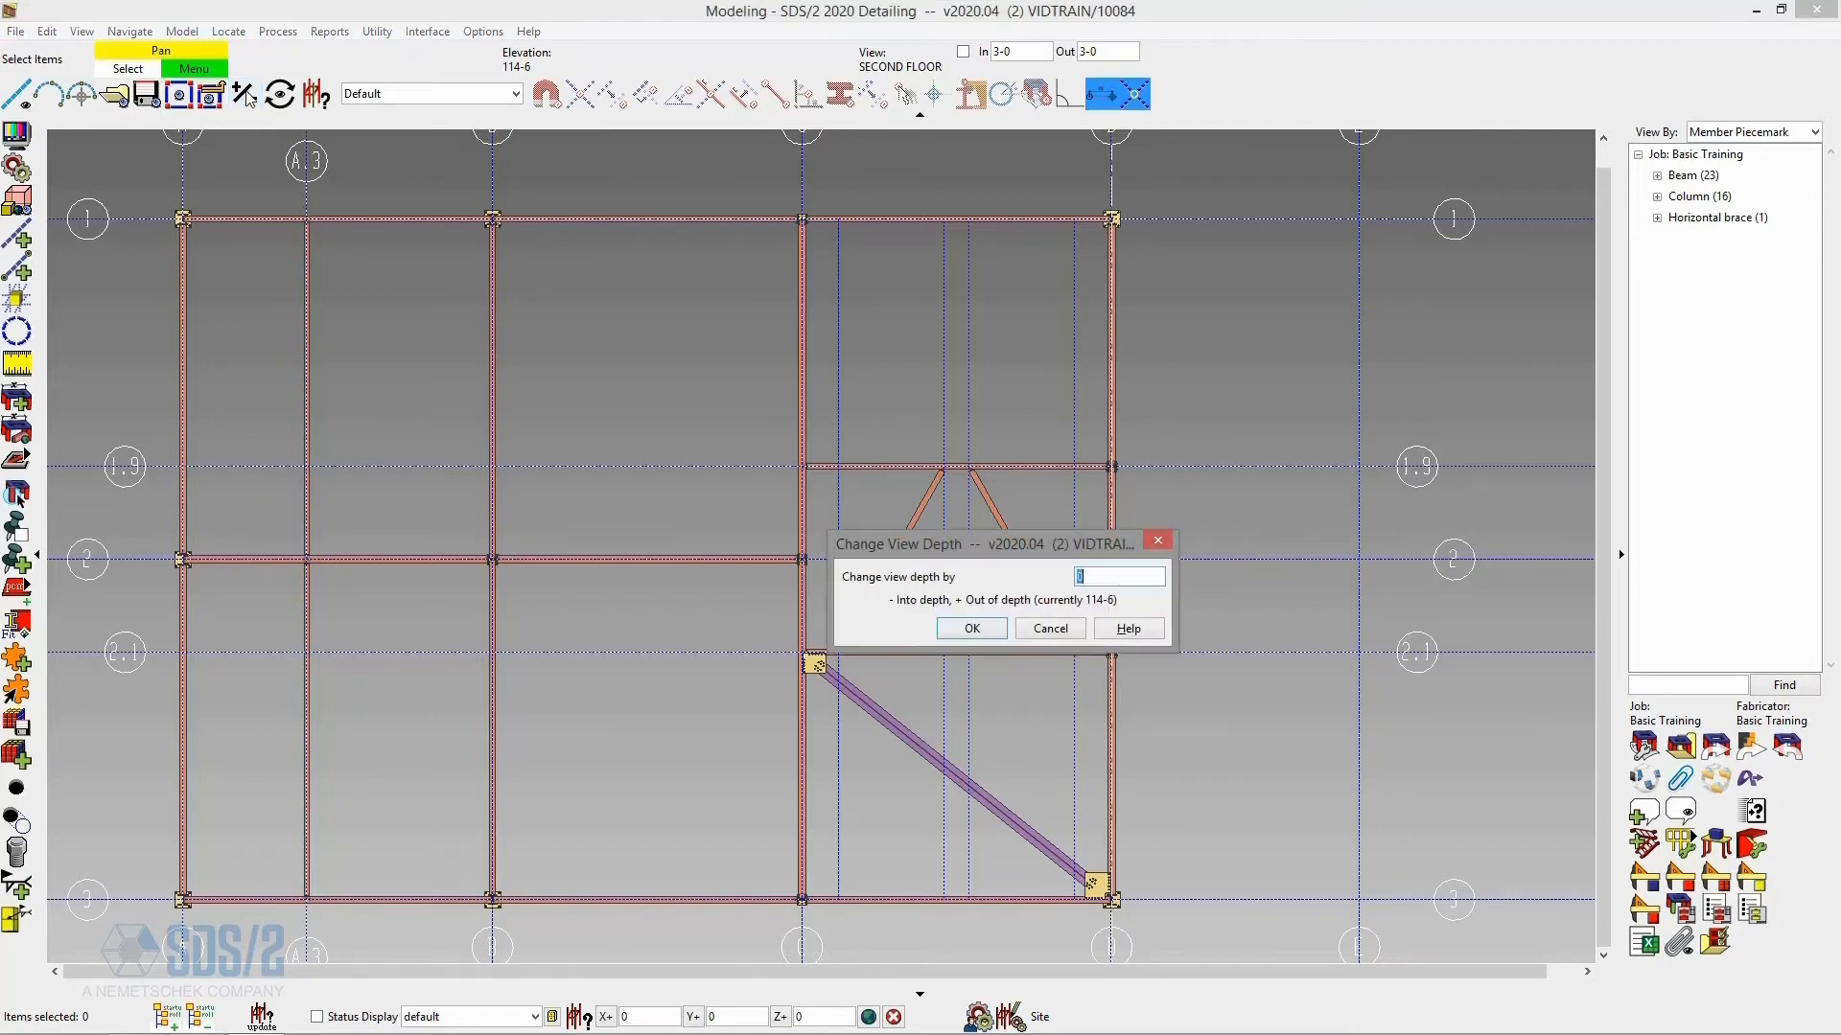
drag(925, 539, 675, 287)
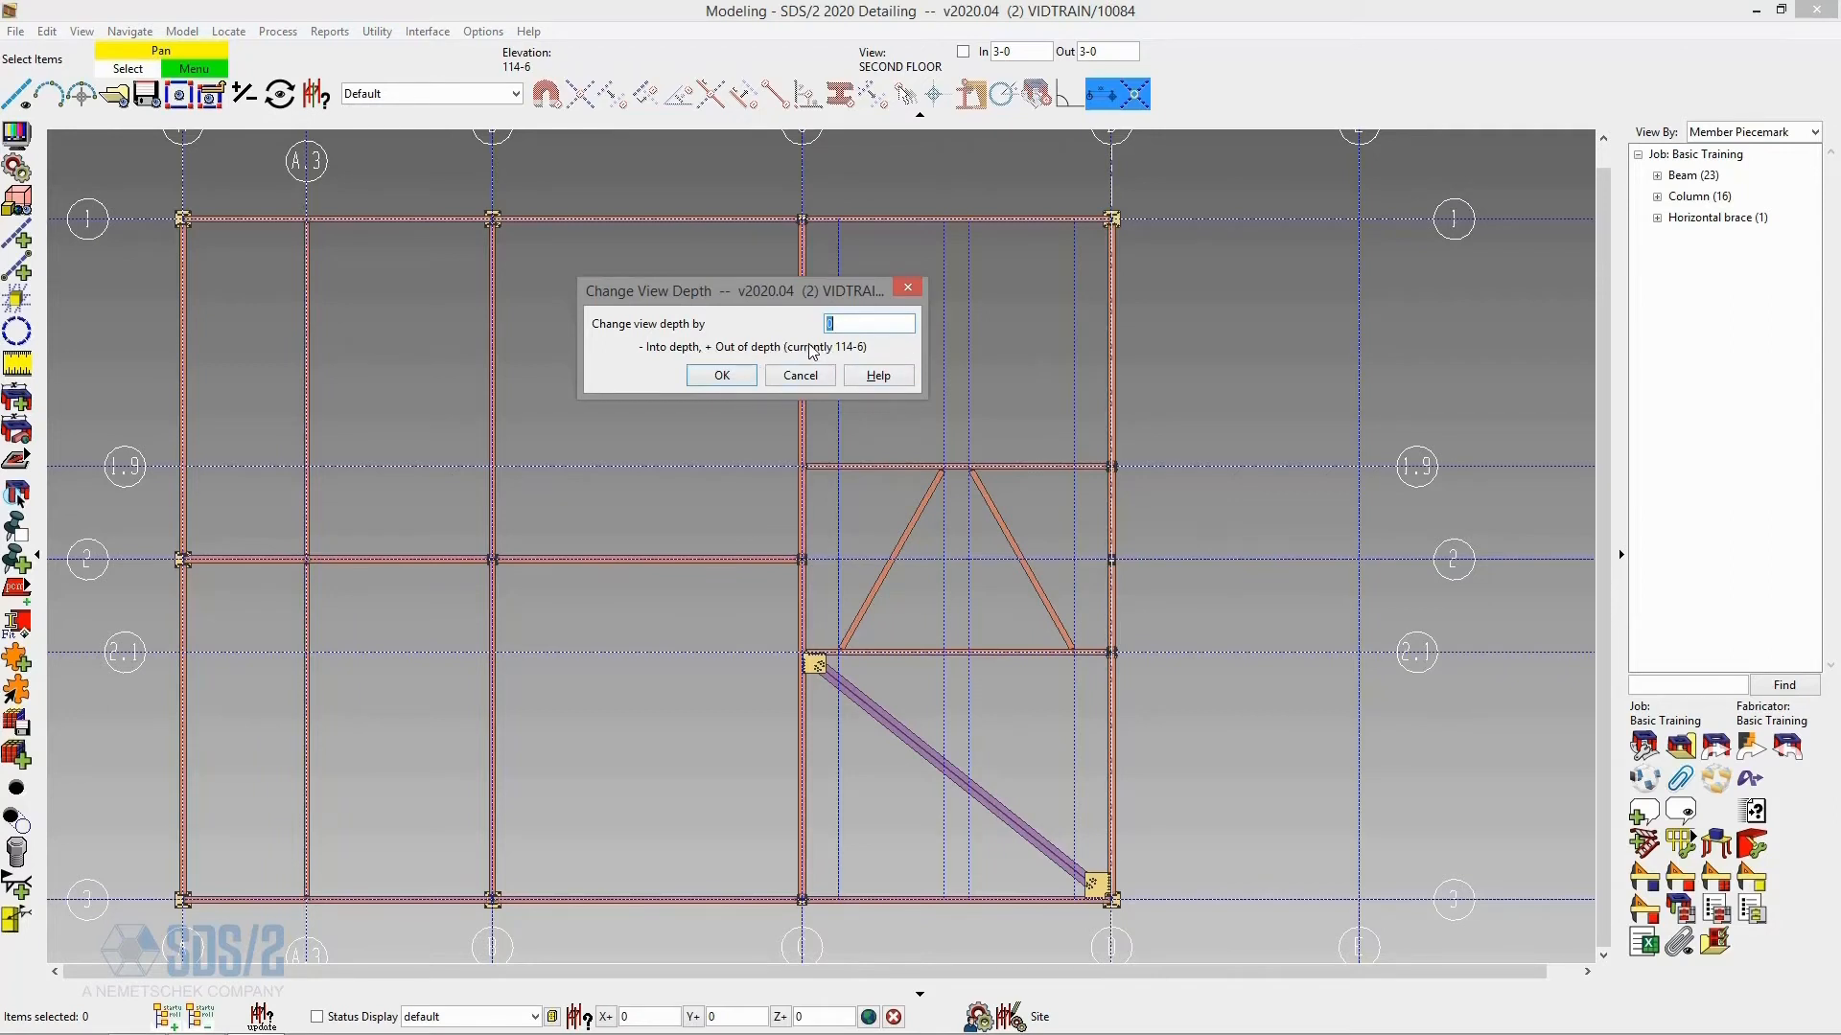
click(843, 323)
key(BackSpace)
click(725, 374)
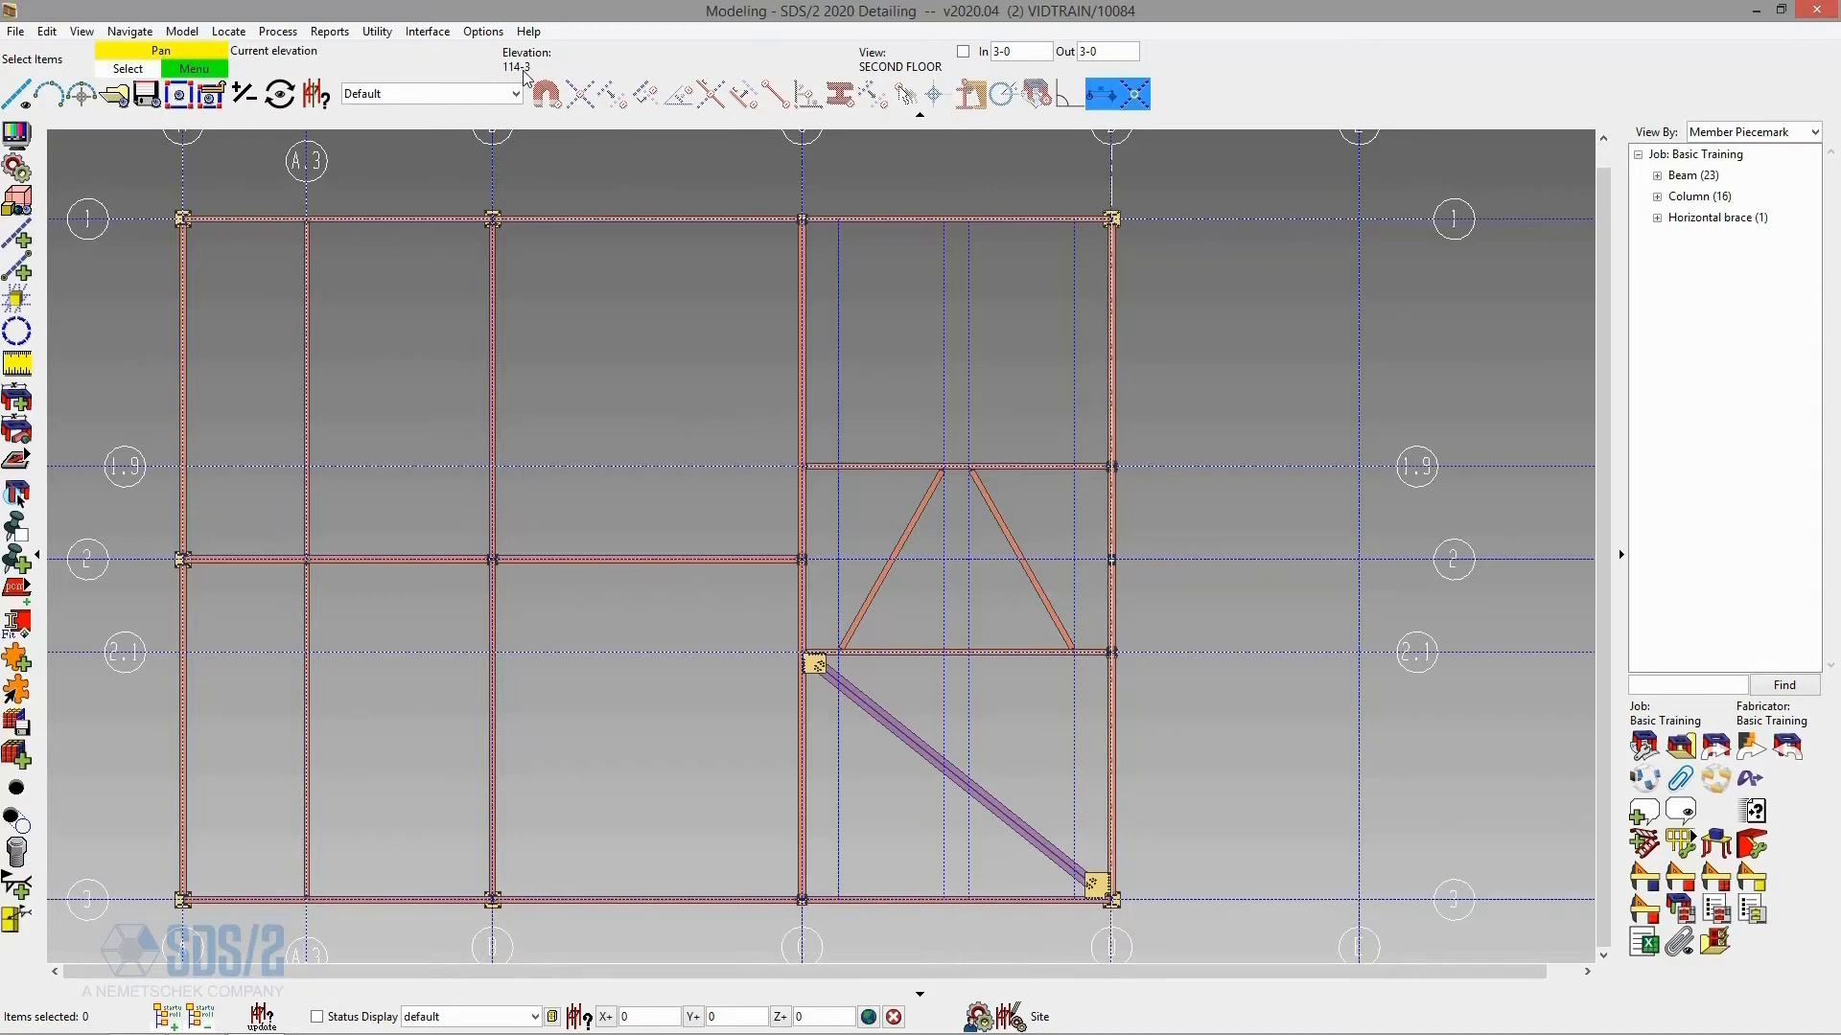
- Start a new horizontal brace using intersection snapping and set its section size to WT8x13
click(579, 94)
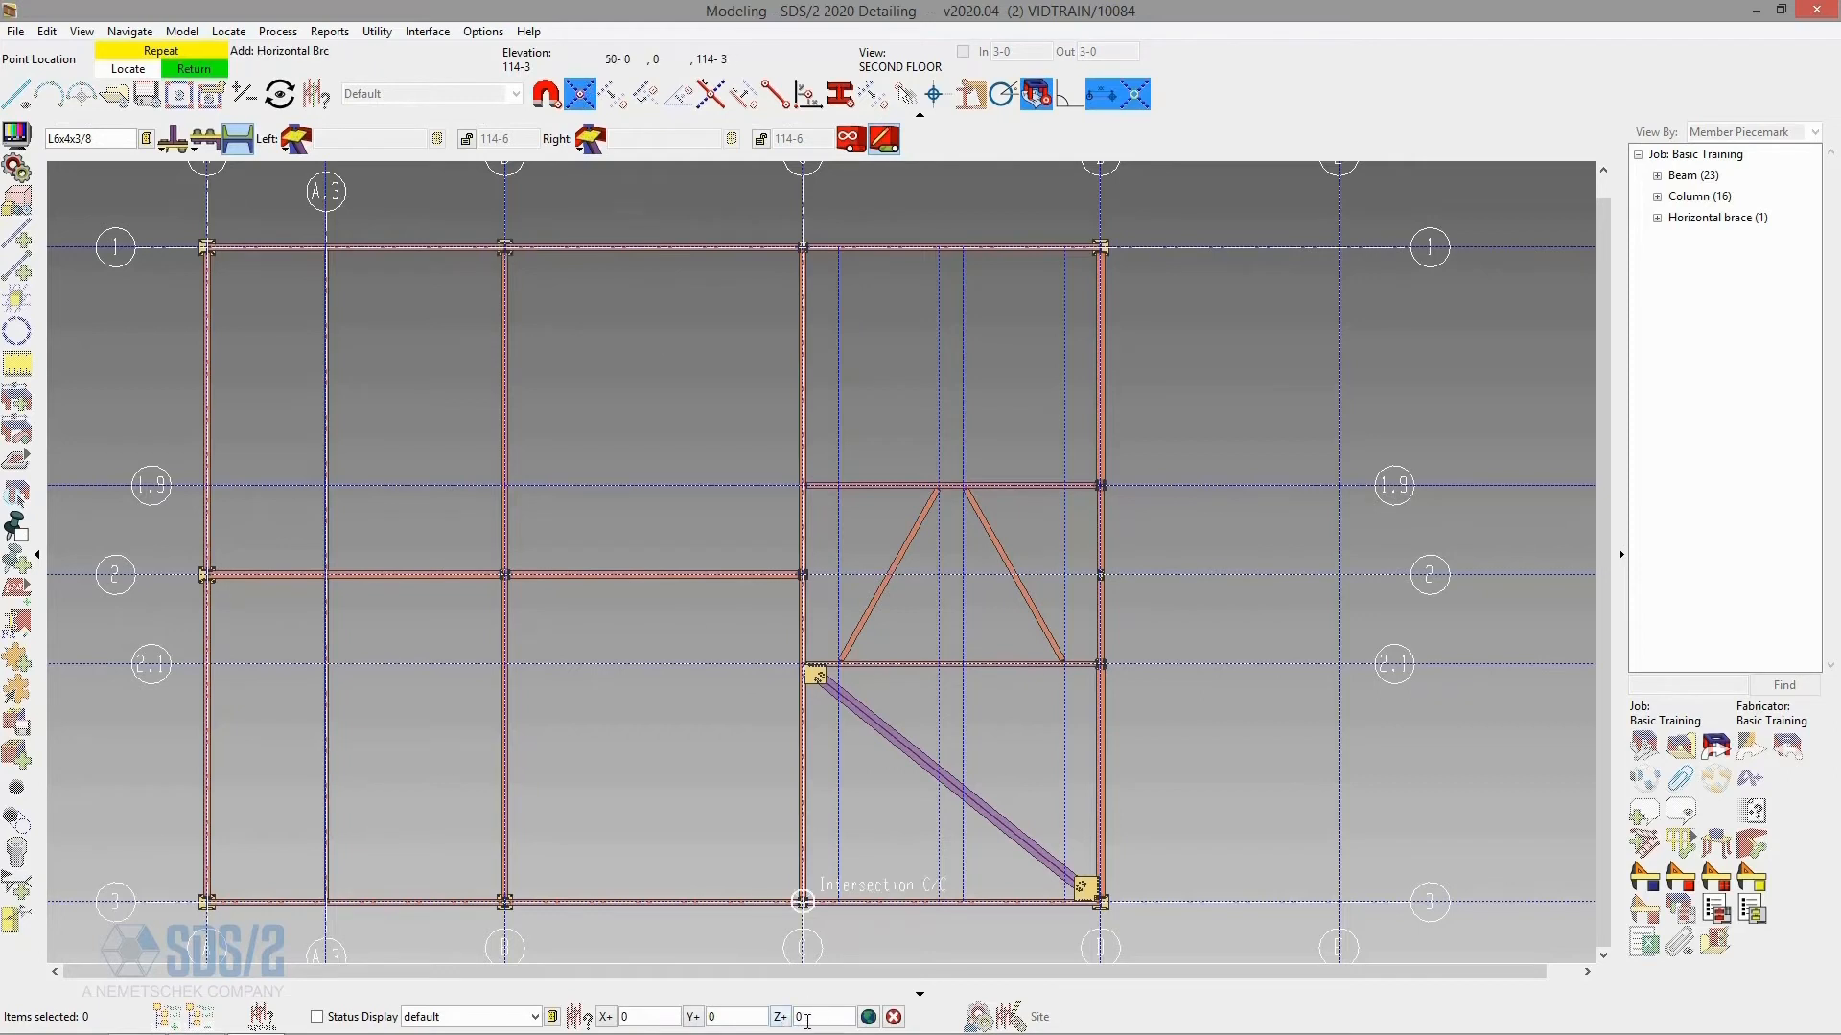
click(803, 486)
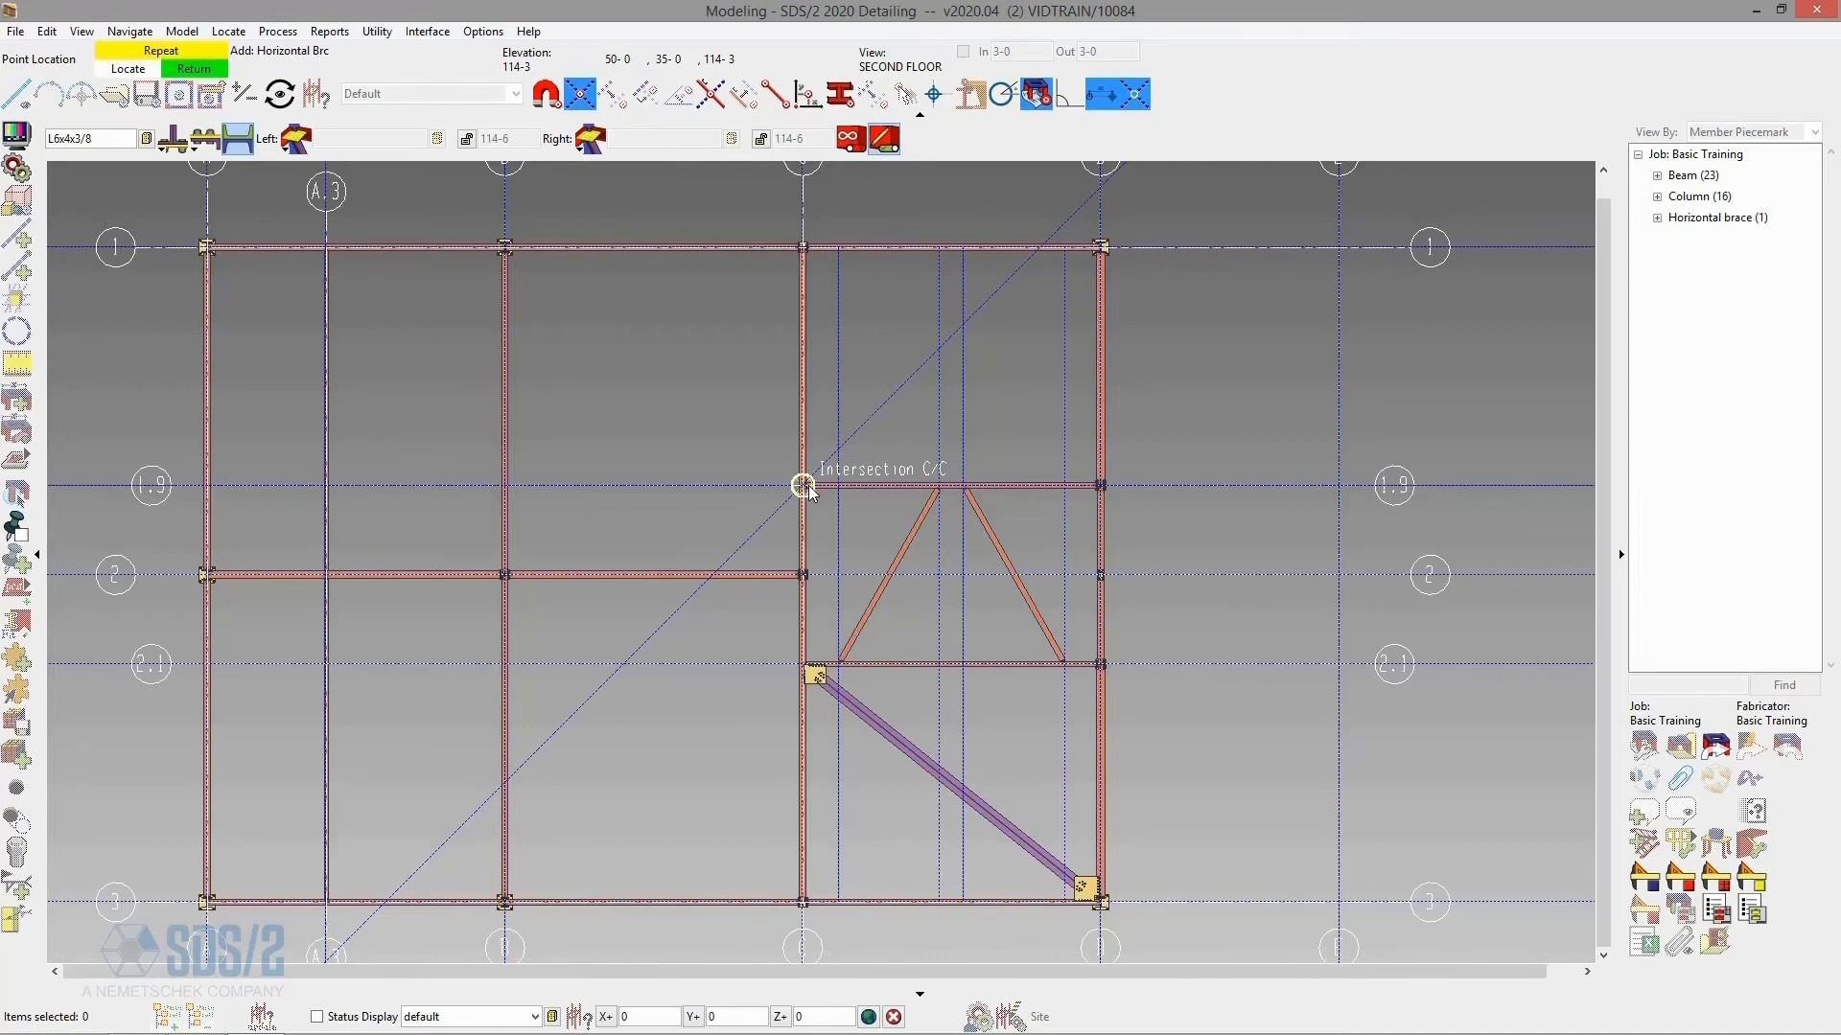
click(803, 486)
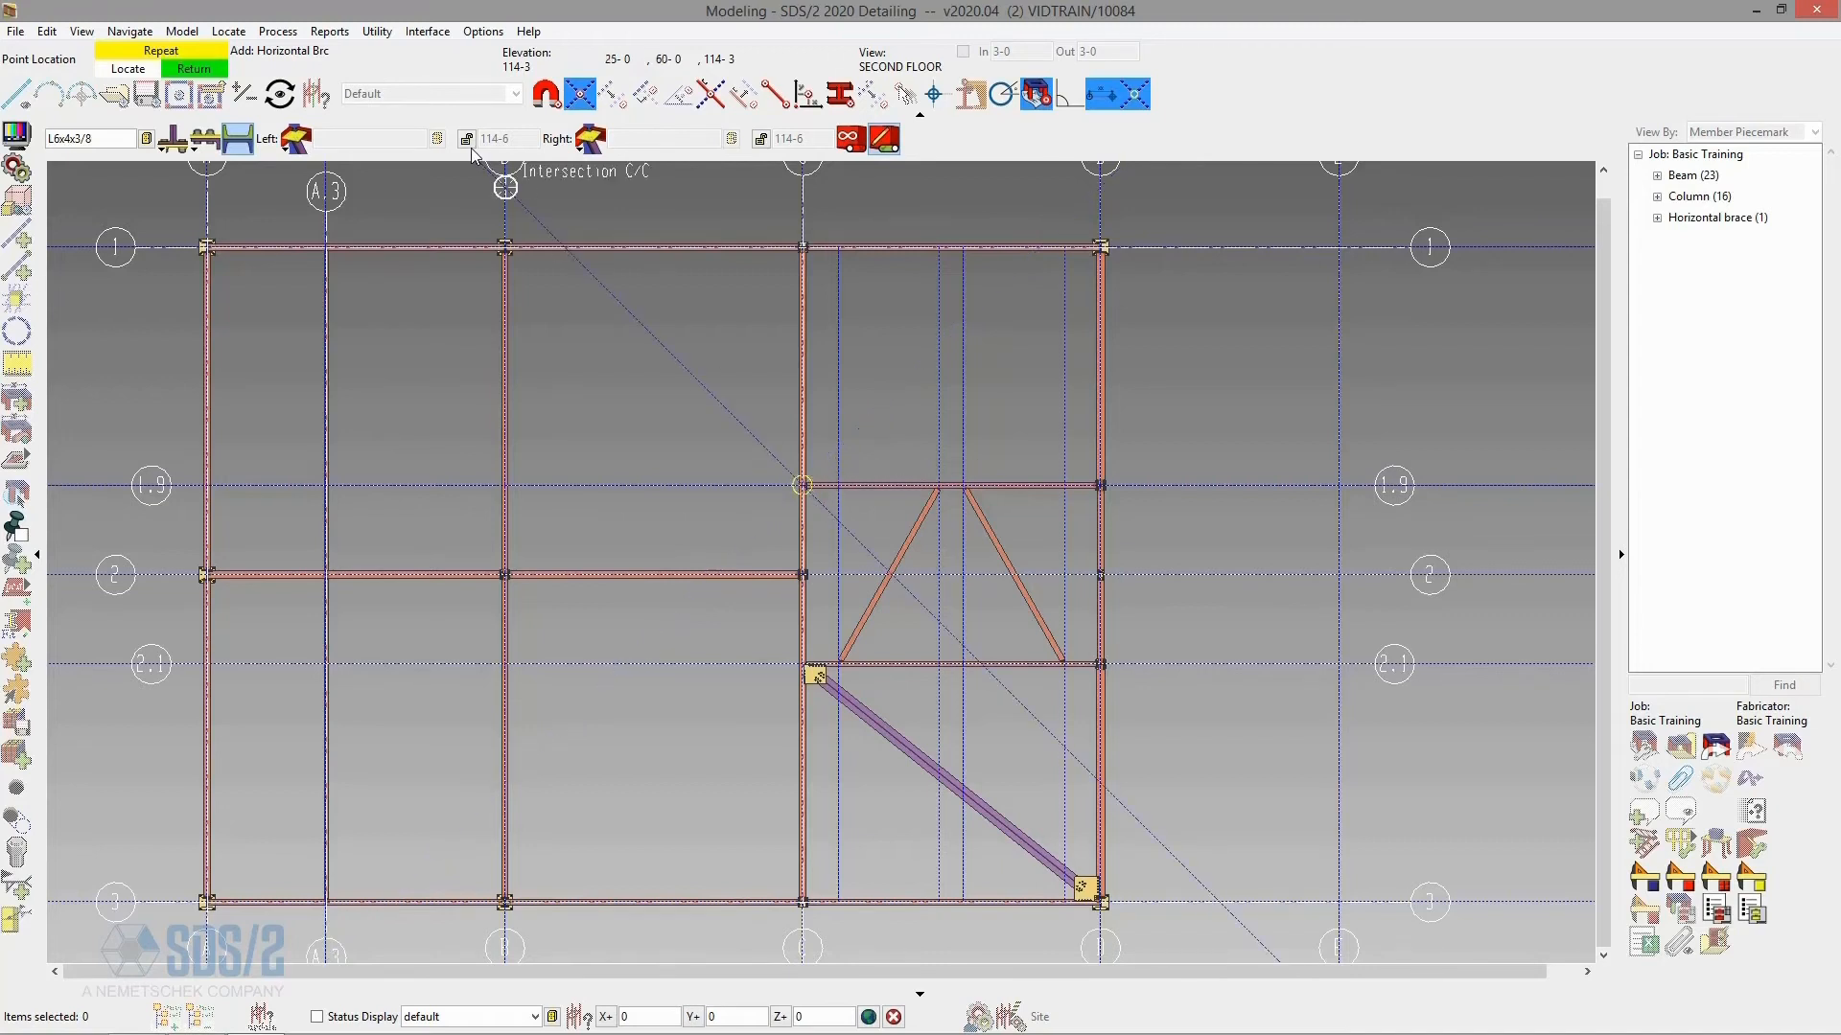
click(518, 138)
click(467, 138)
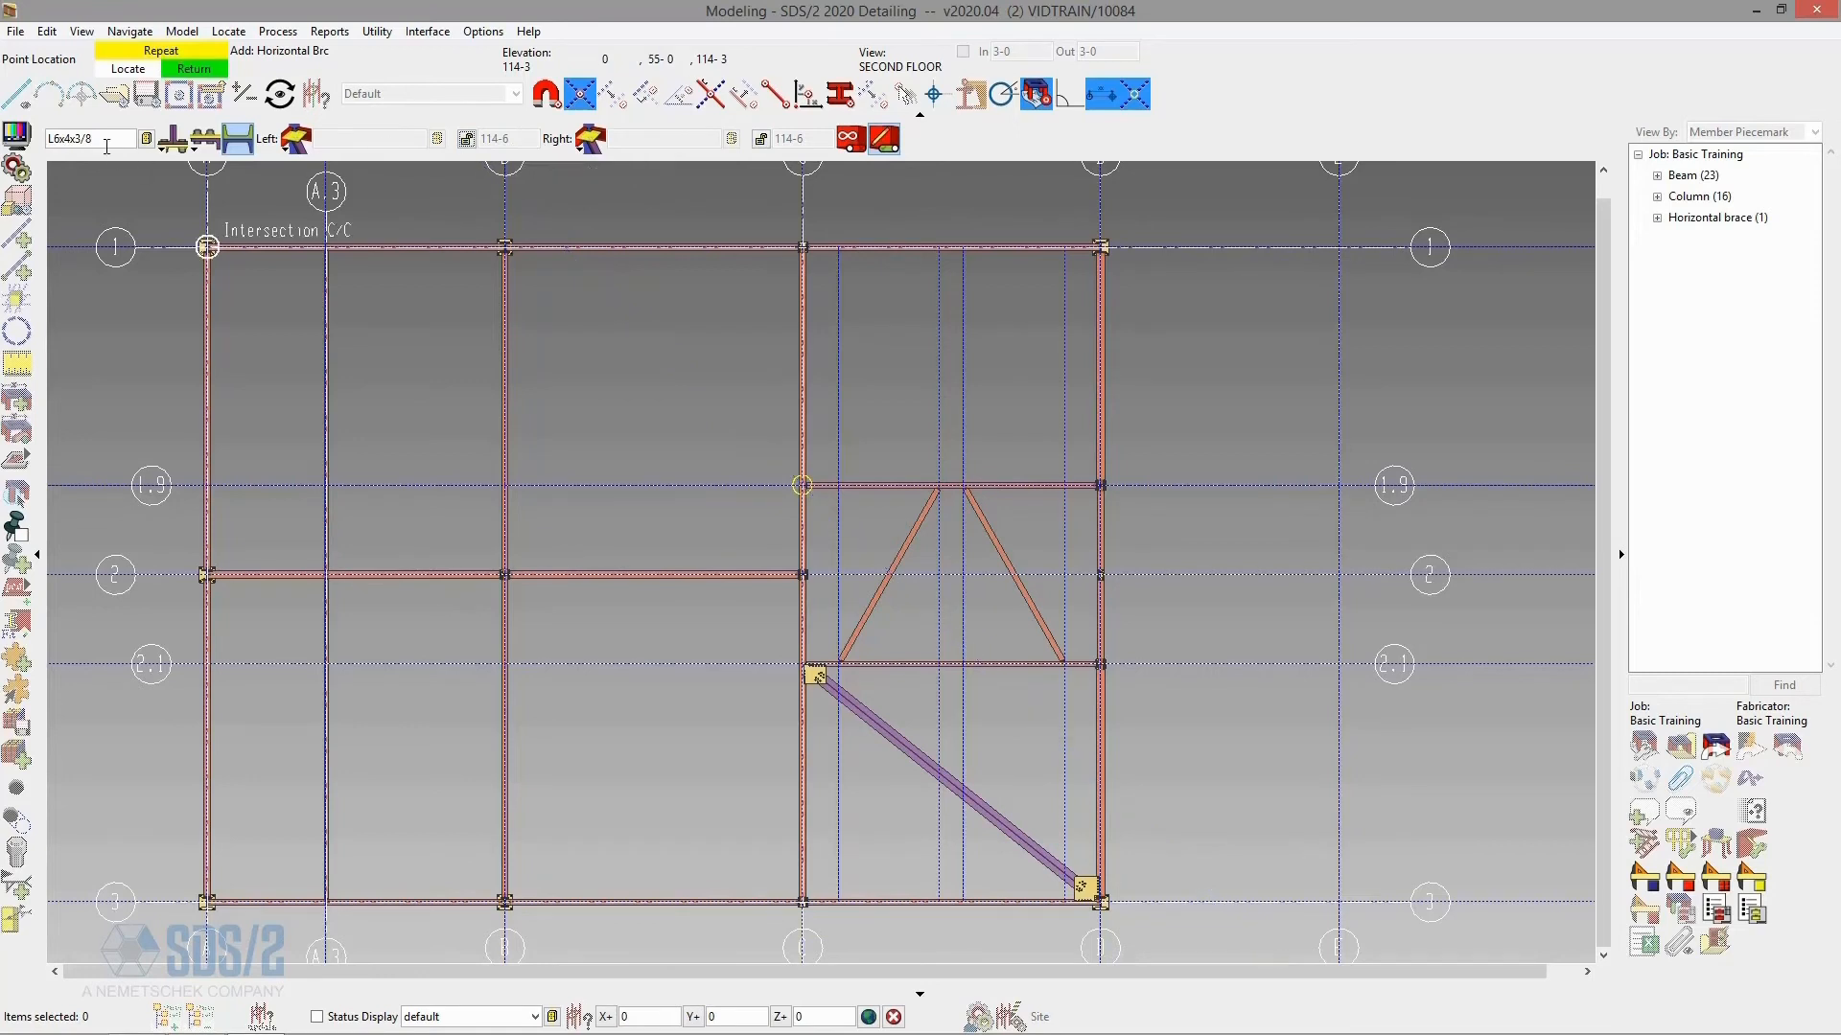
drag(103, 139, 5, 132)
text(WT8x13)
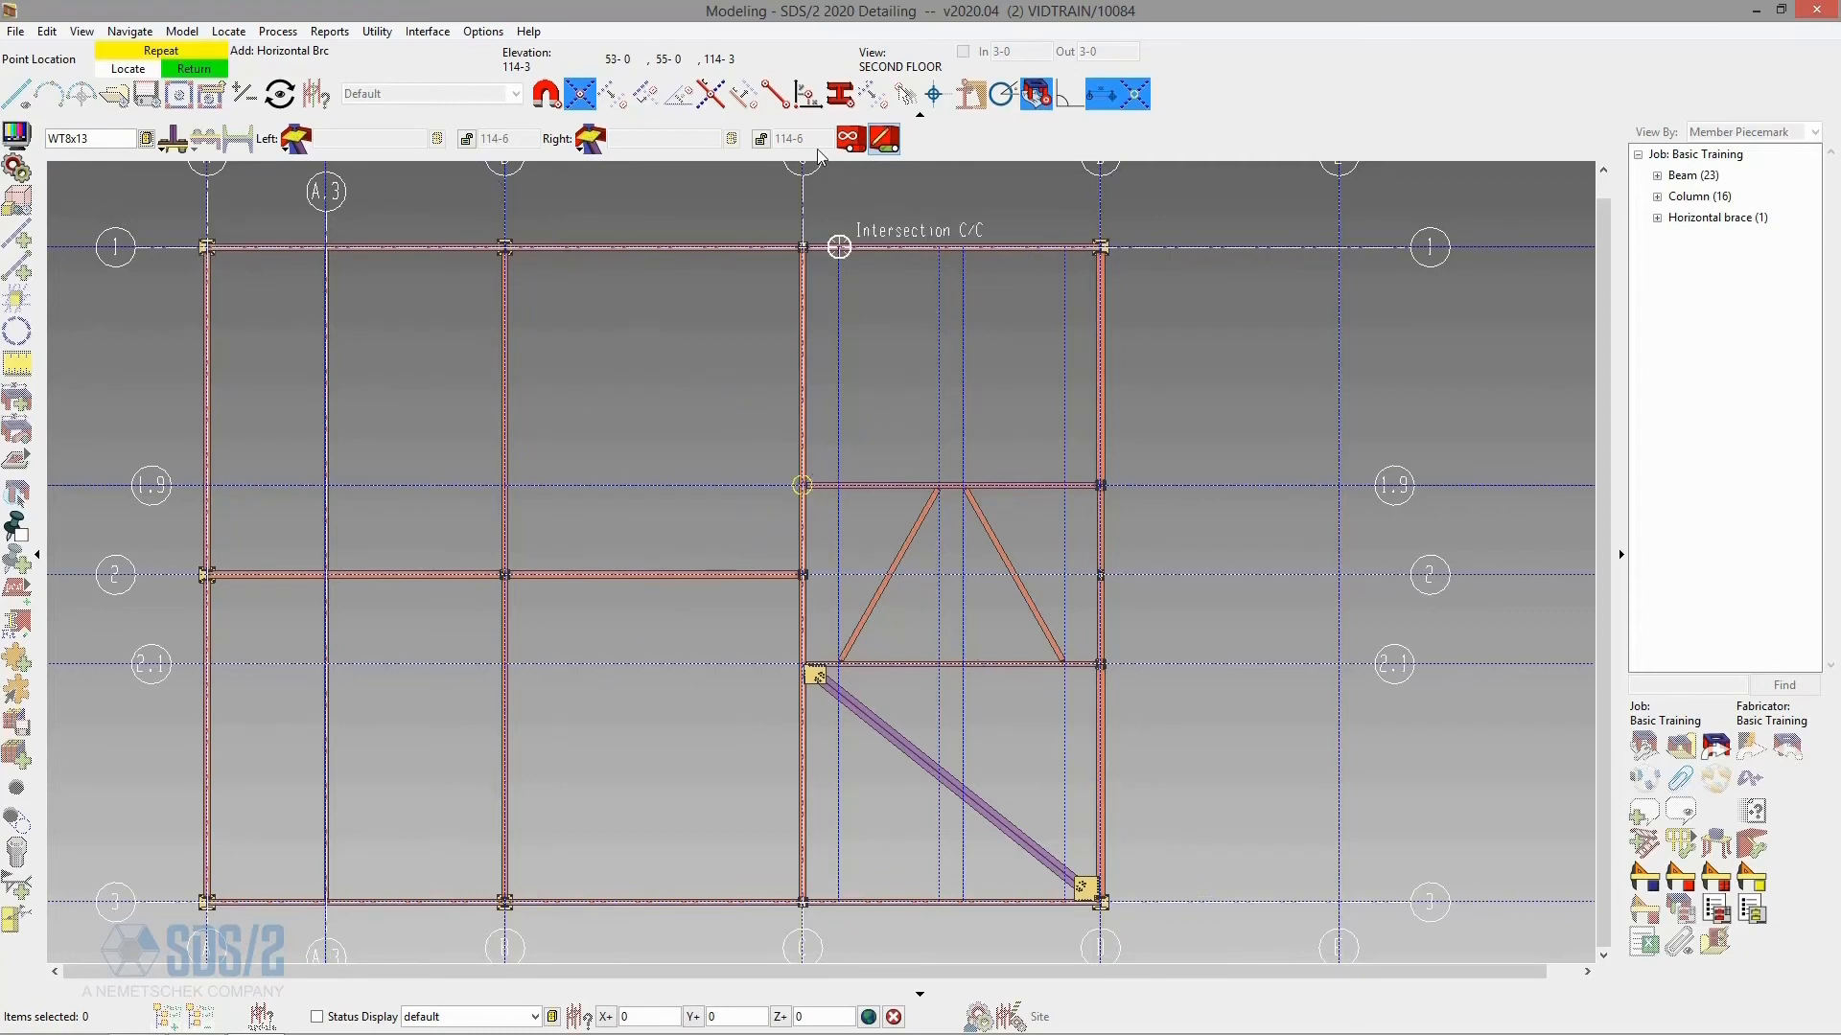
- Place the WT8x13 horizontal brace from grid intersection C/1.9 to D/1 and accept its settings
click(802, 485)
click(1100, 251)
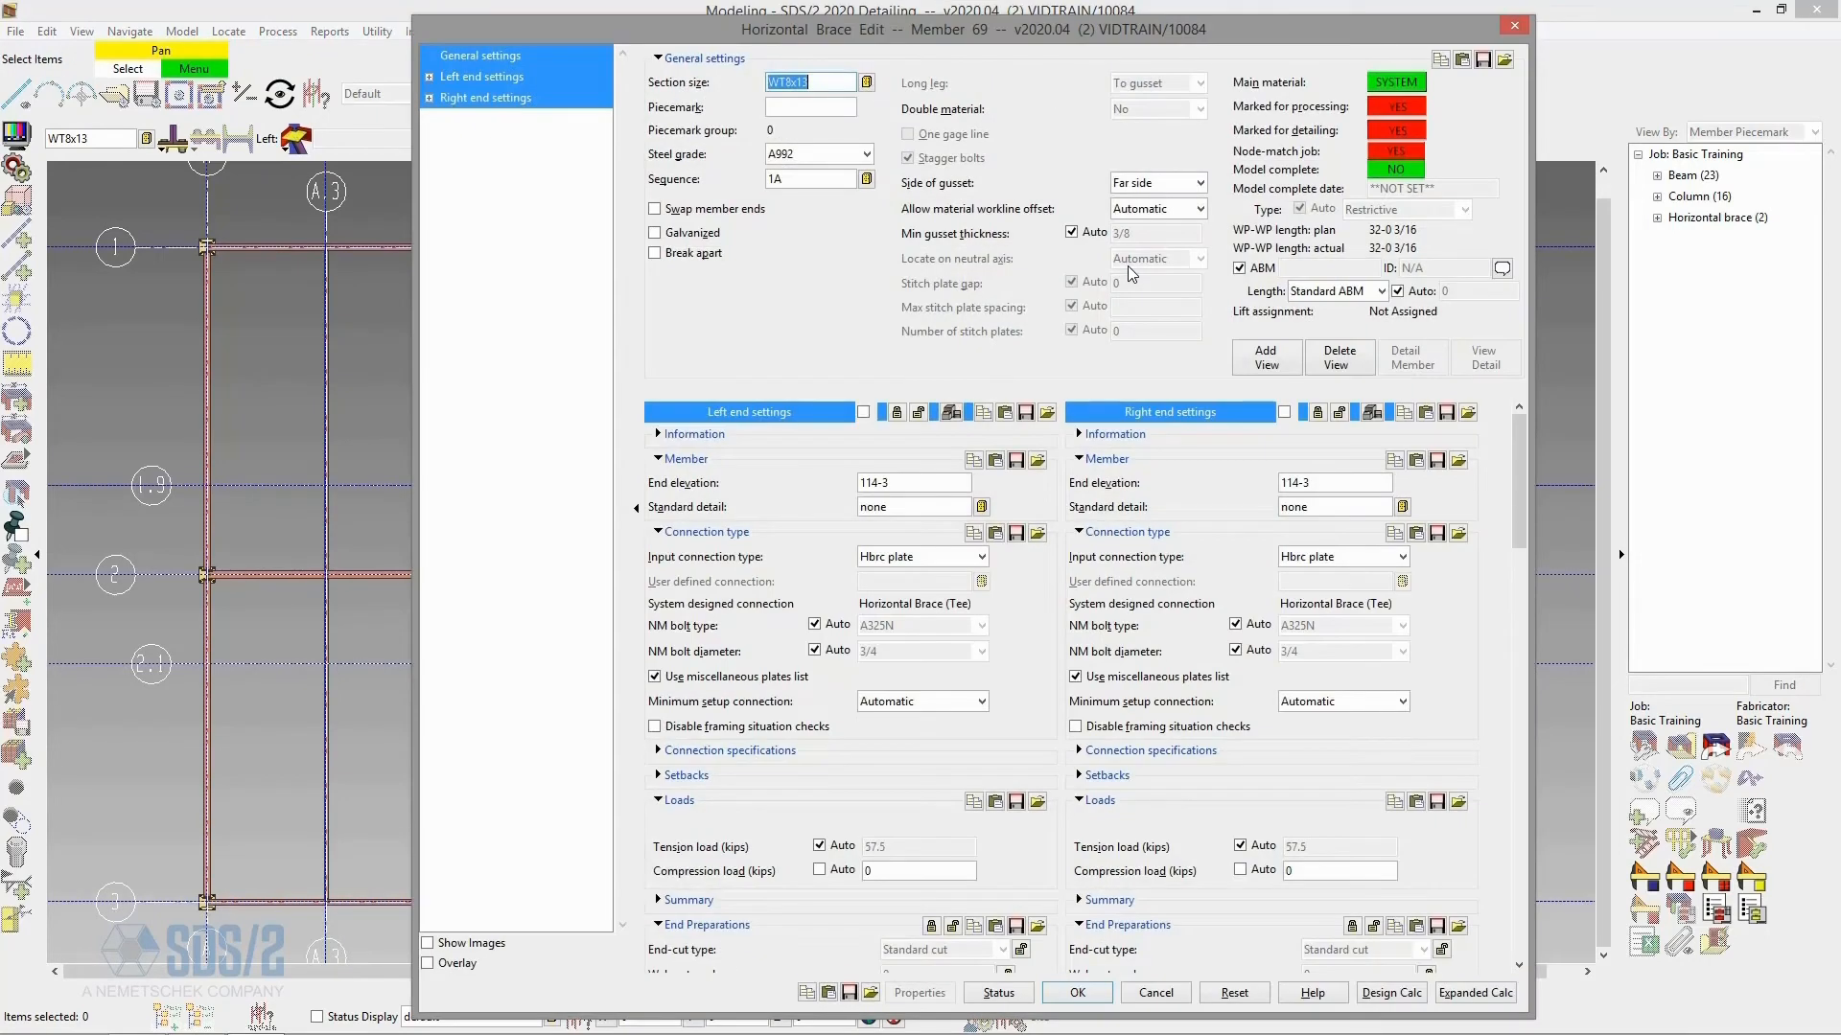
drag(1158, 25, 1116, 15)
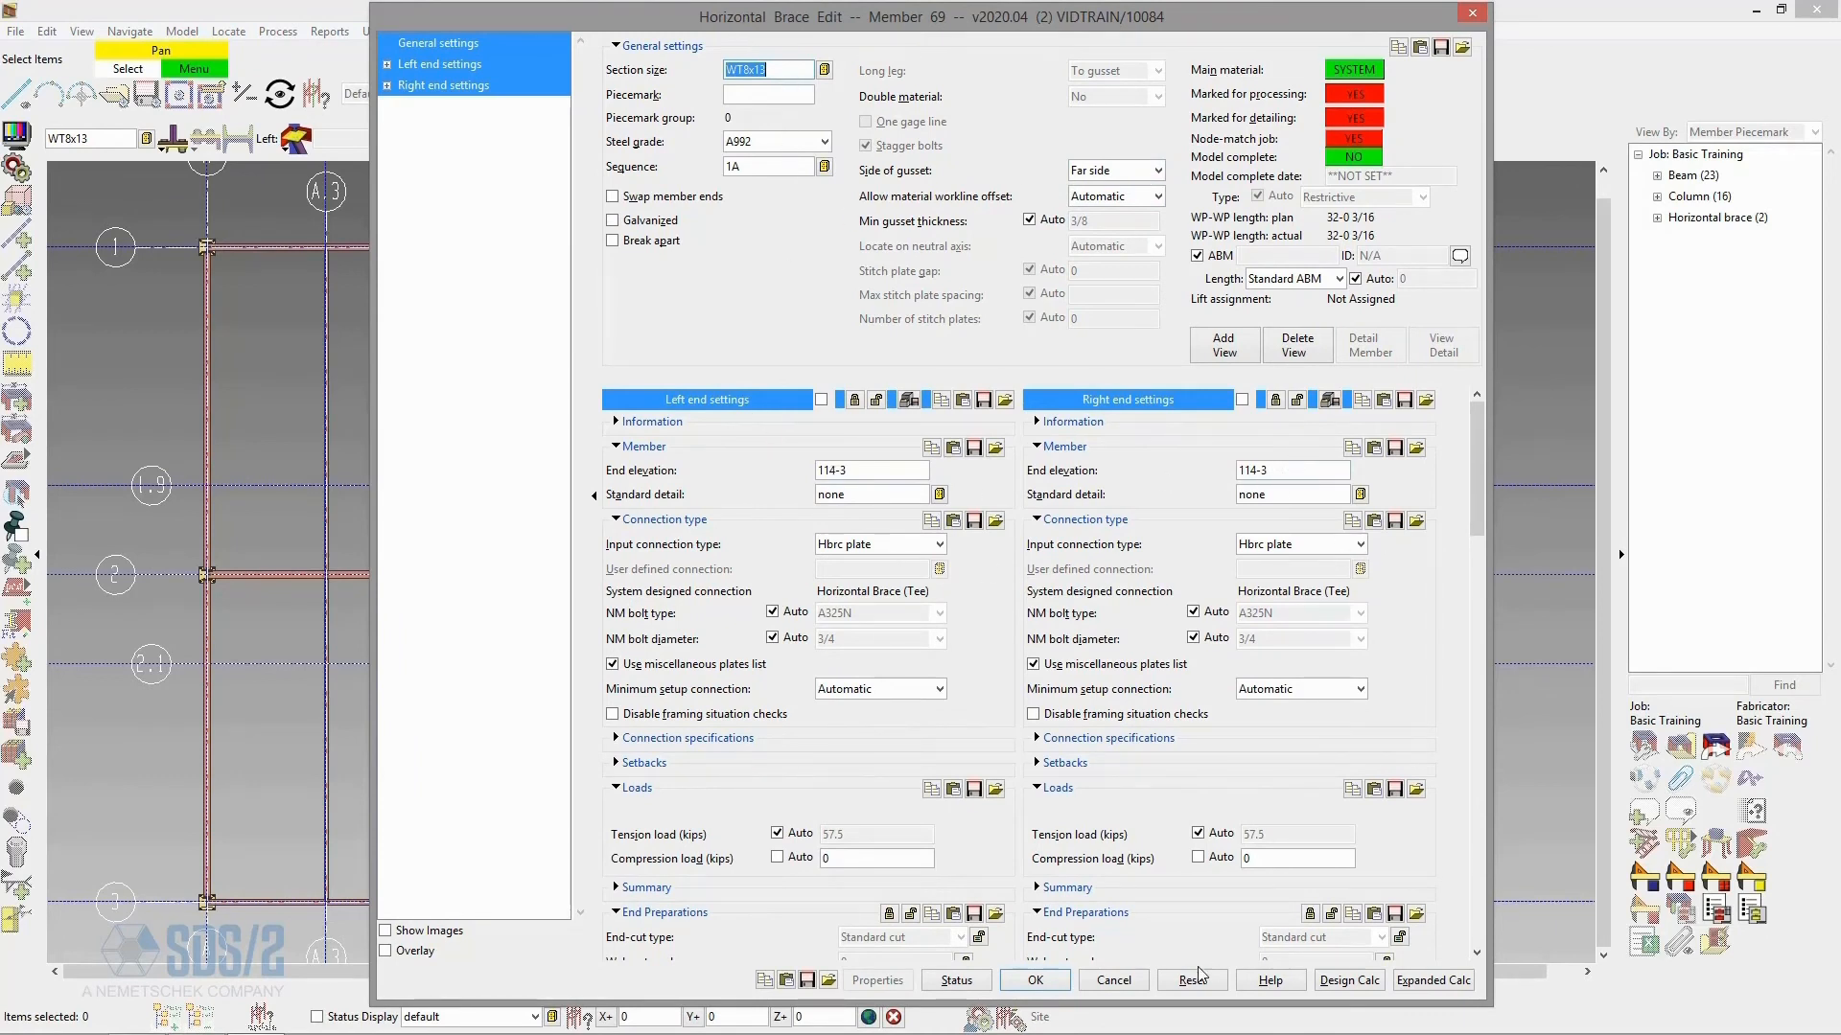
click(1052, 976)
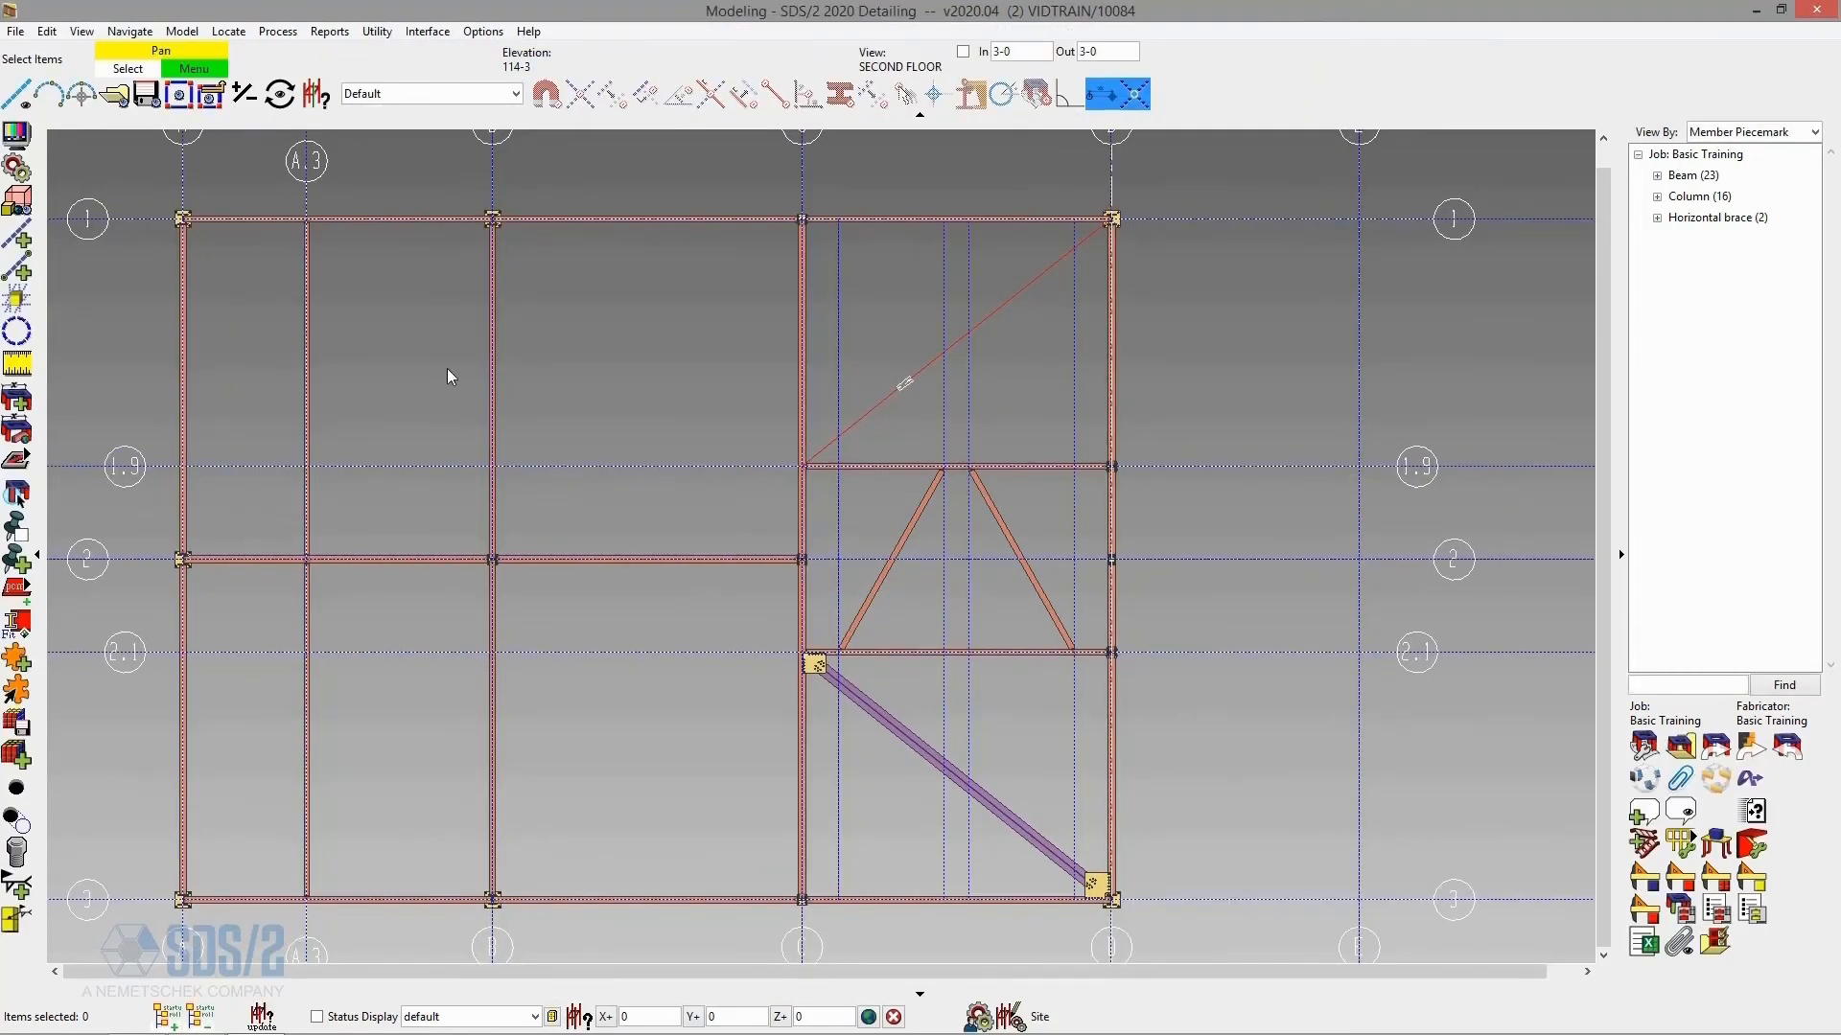
- Examine the WT8x13 brace and its bolted gusset plate connection near grid C/1.9 in the floor plan
scroll(830, 443, up, 8)
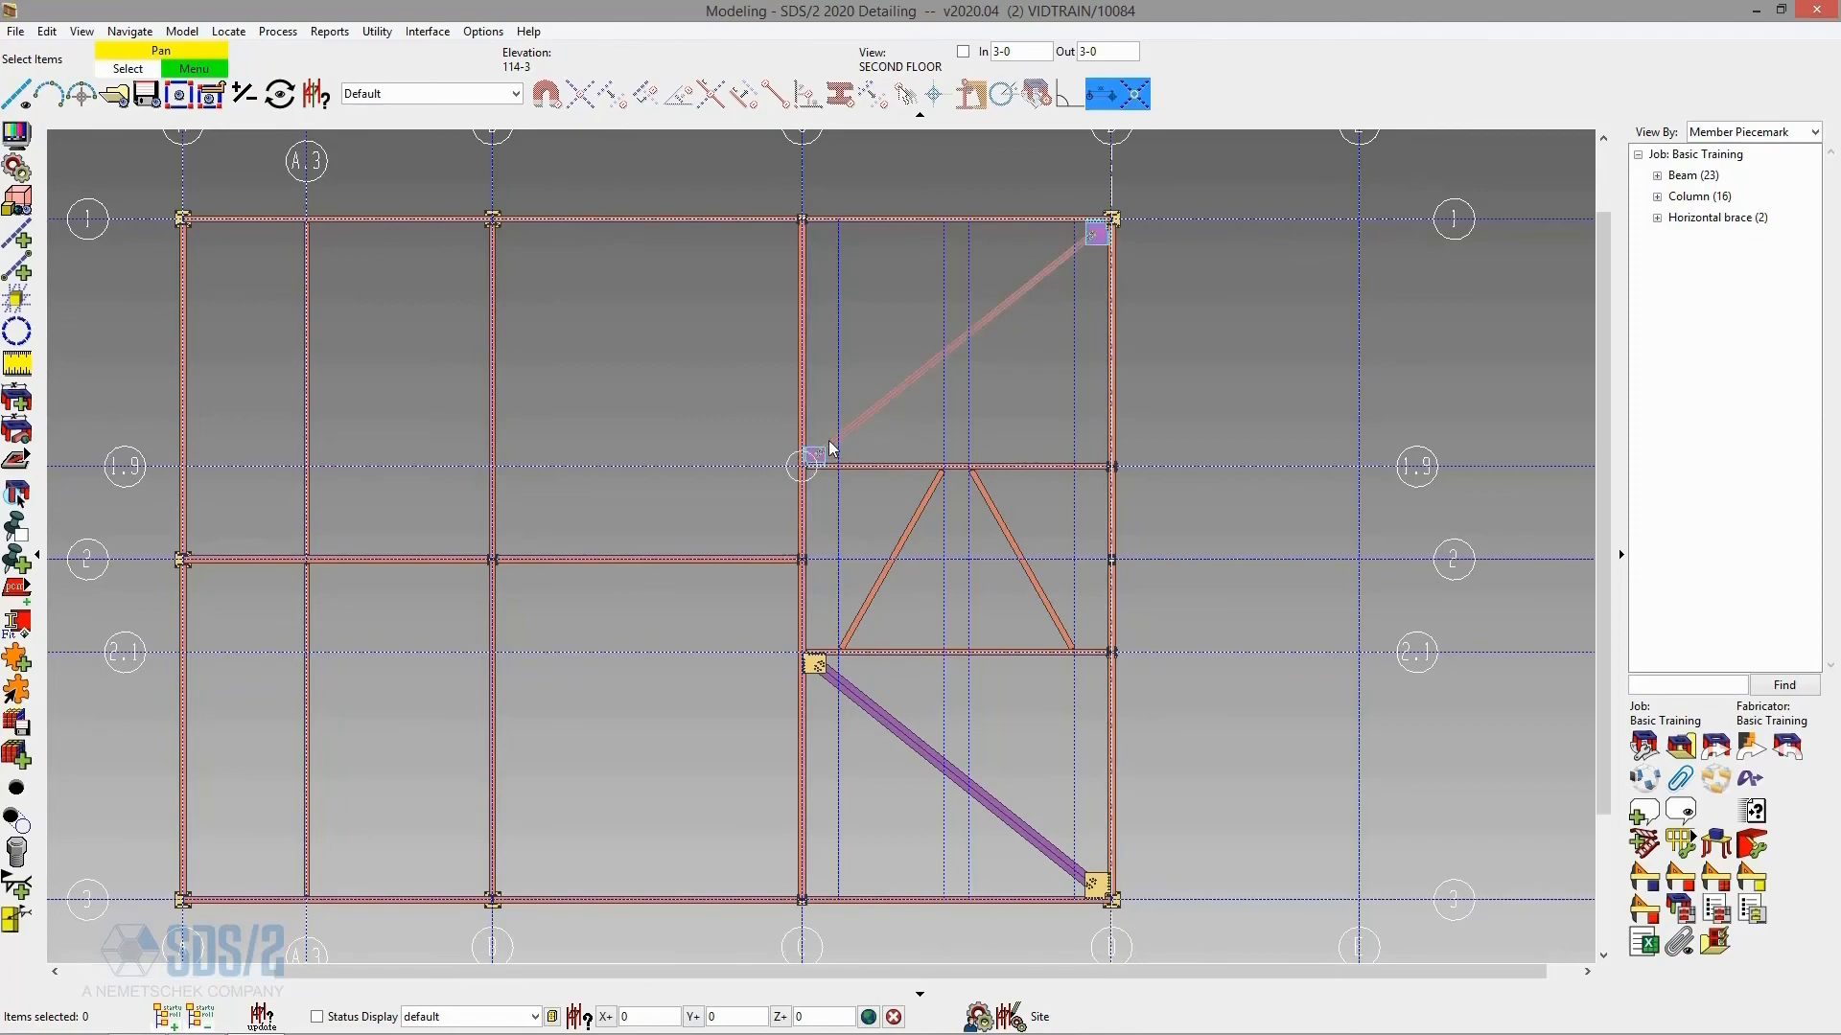
shift+middle_drag(838, 460, 834, 543)
scroll(604, 481, down, 8)
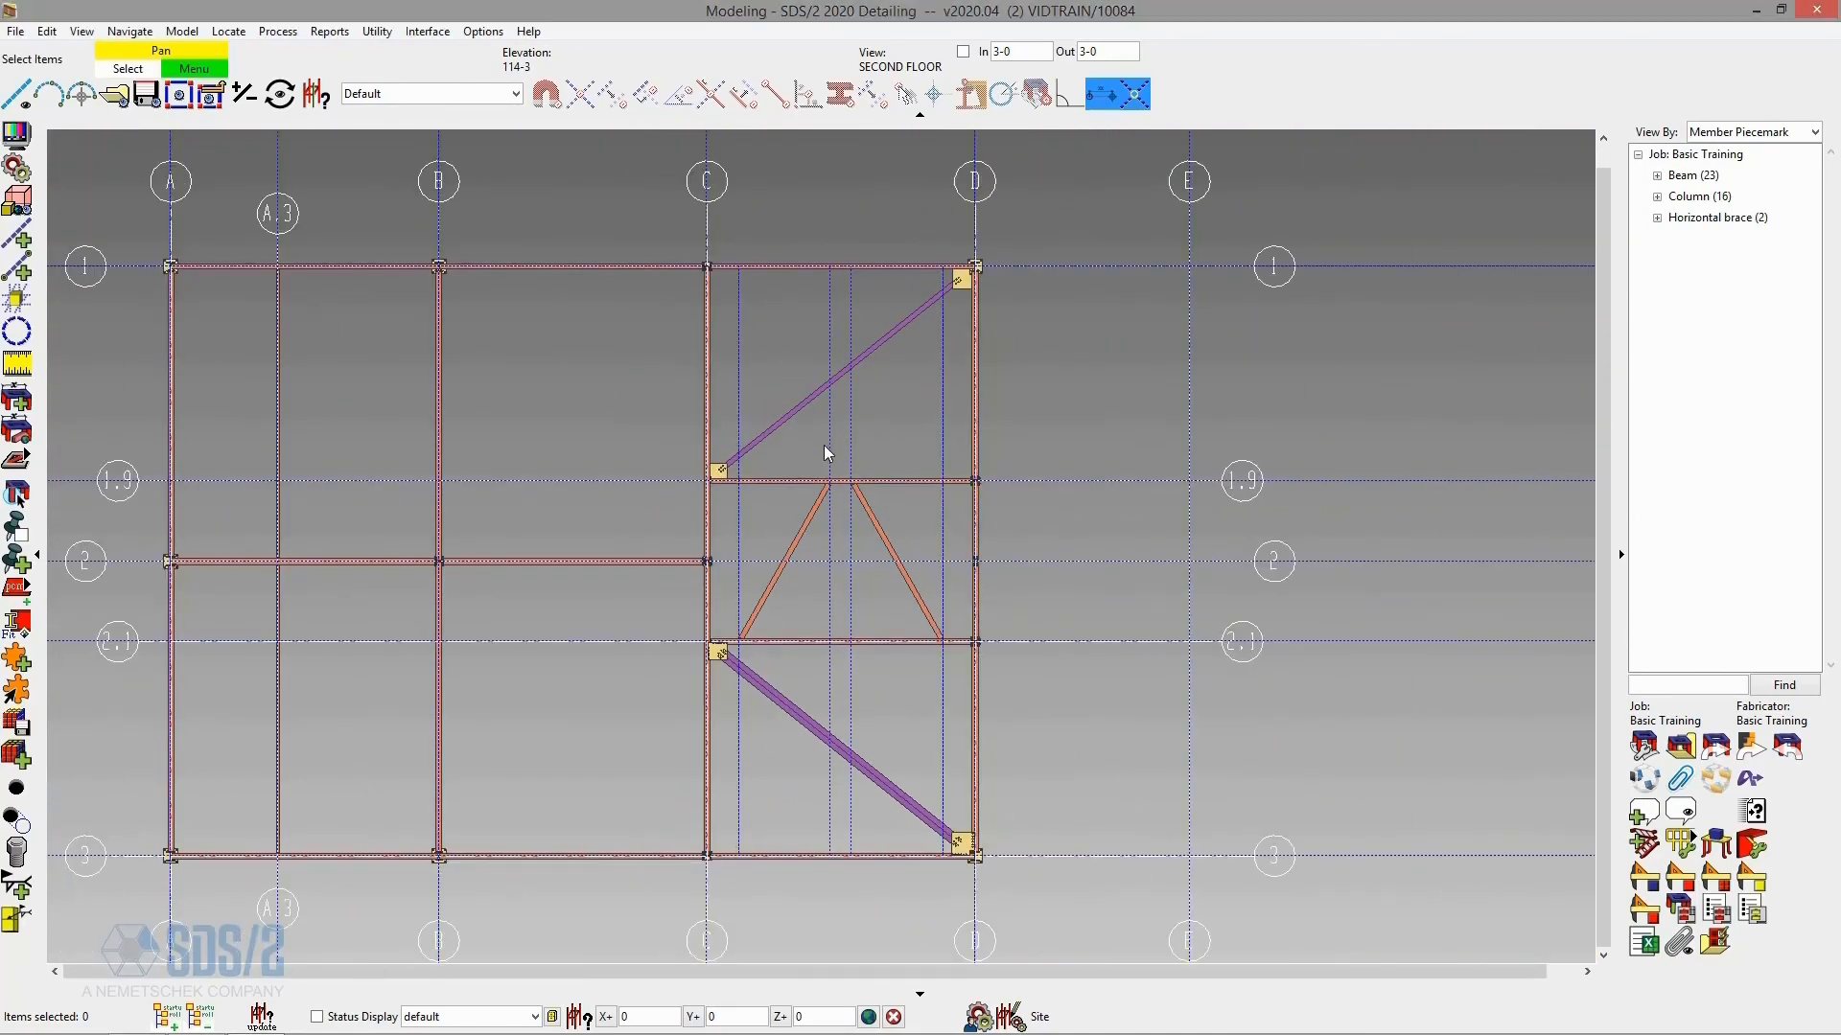
scroll(717, 471, up, 8)
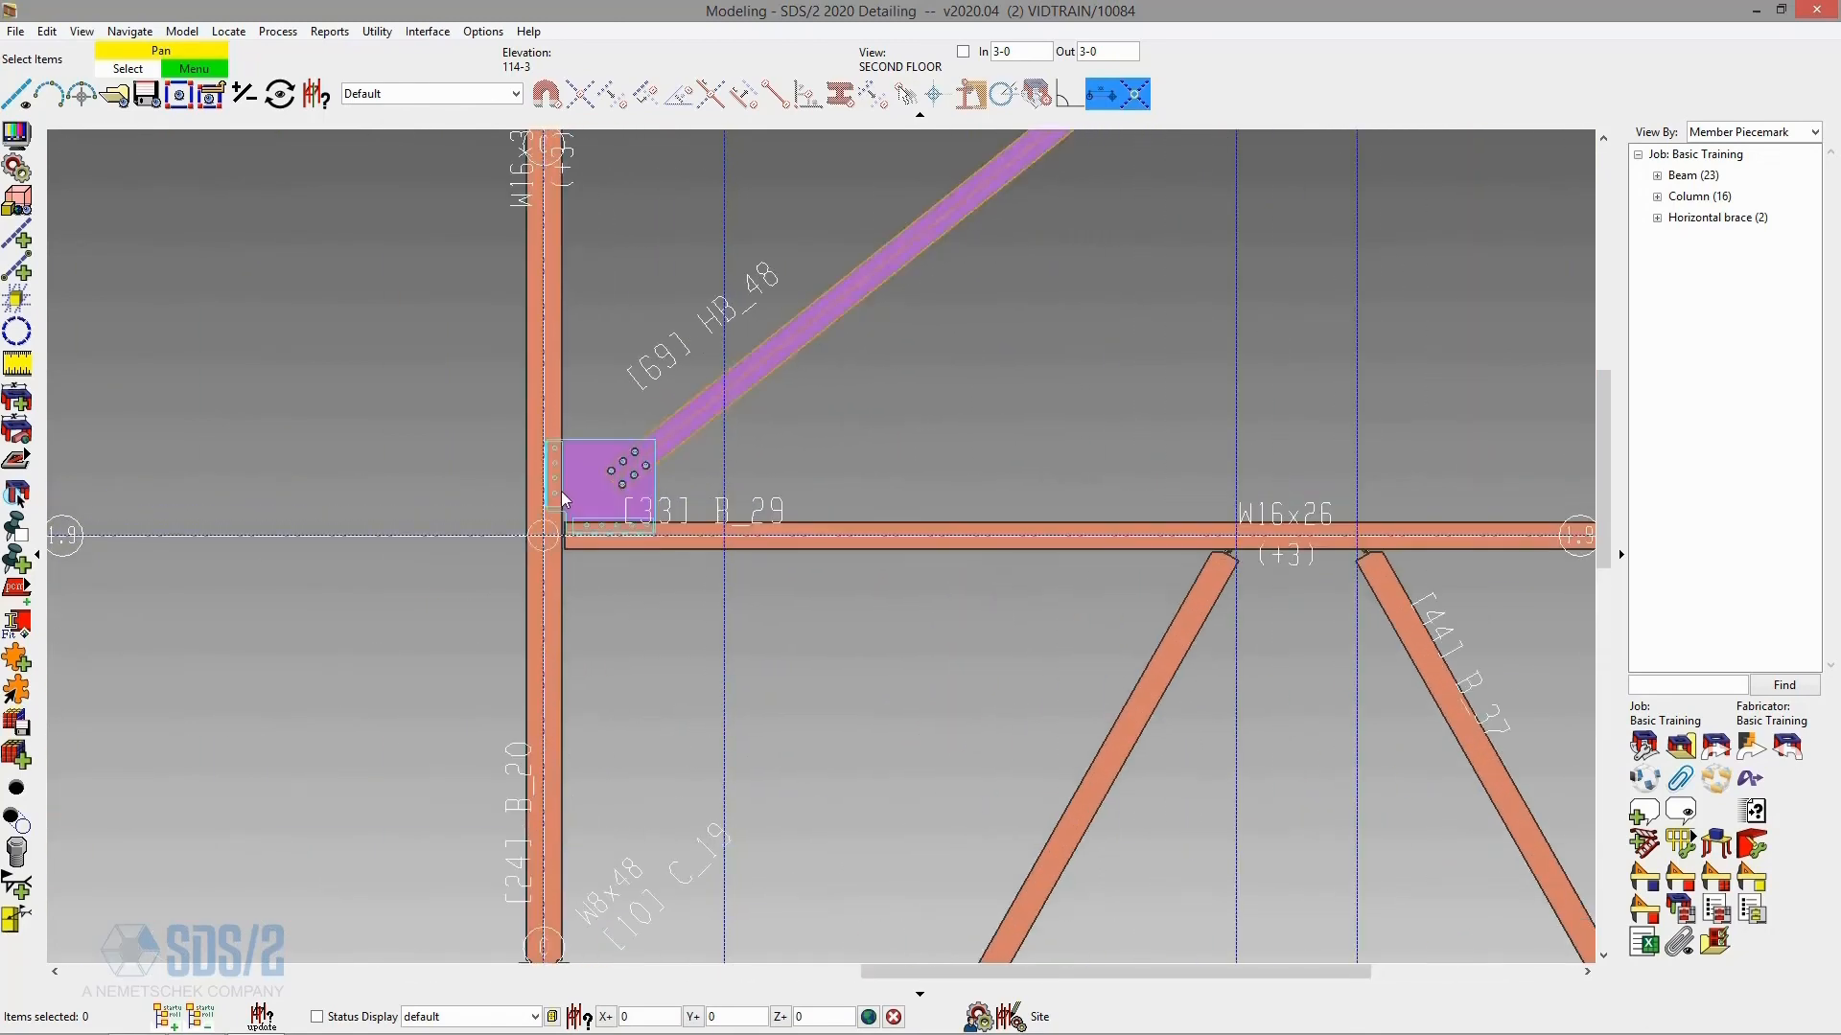
scroll(600, 439, down, 2)
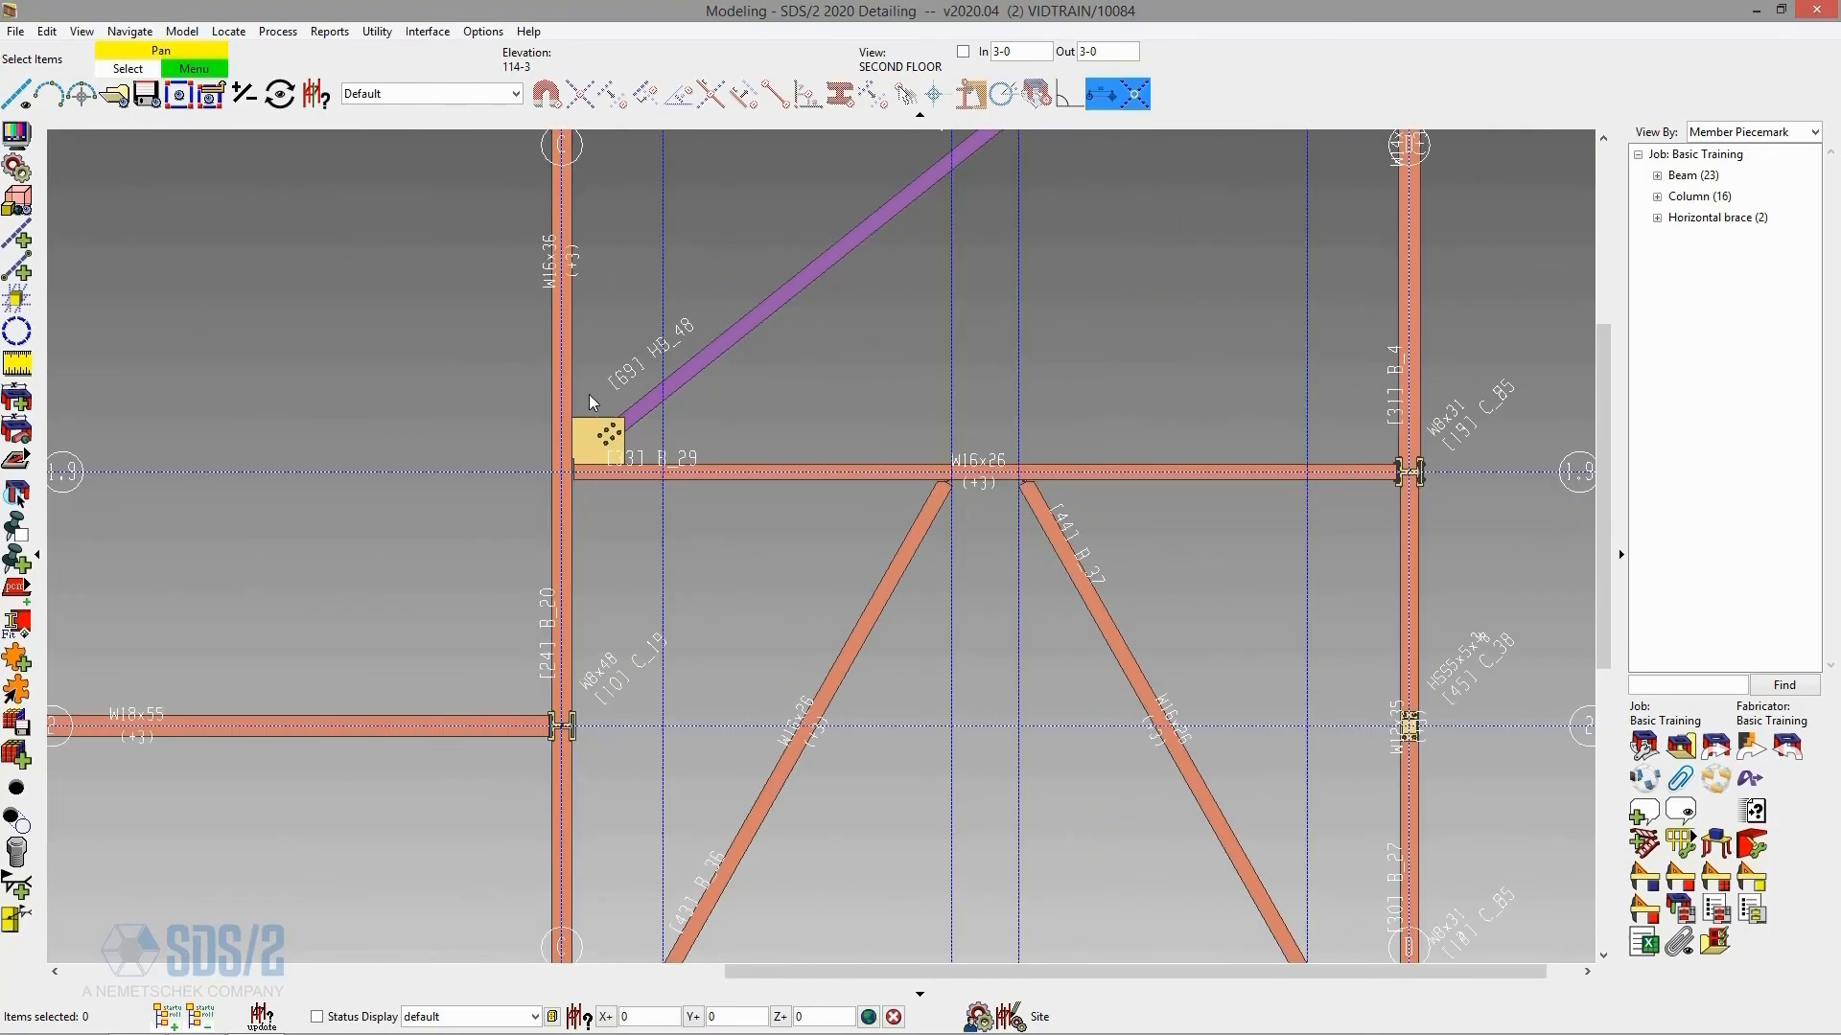
click(677, 378)
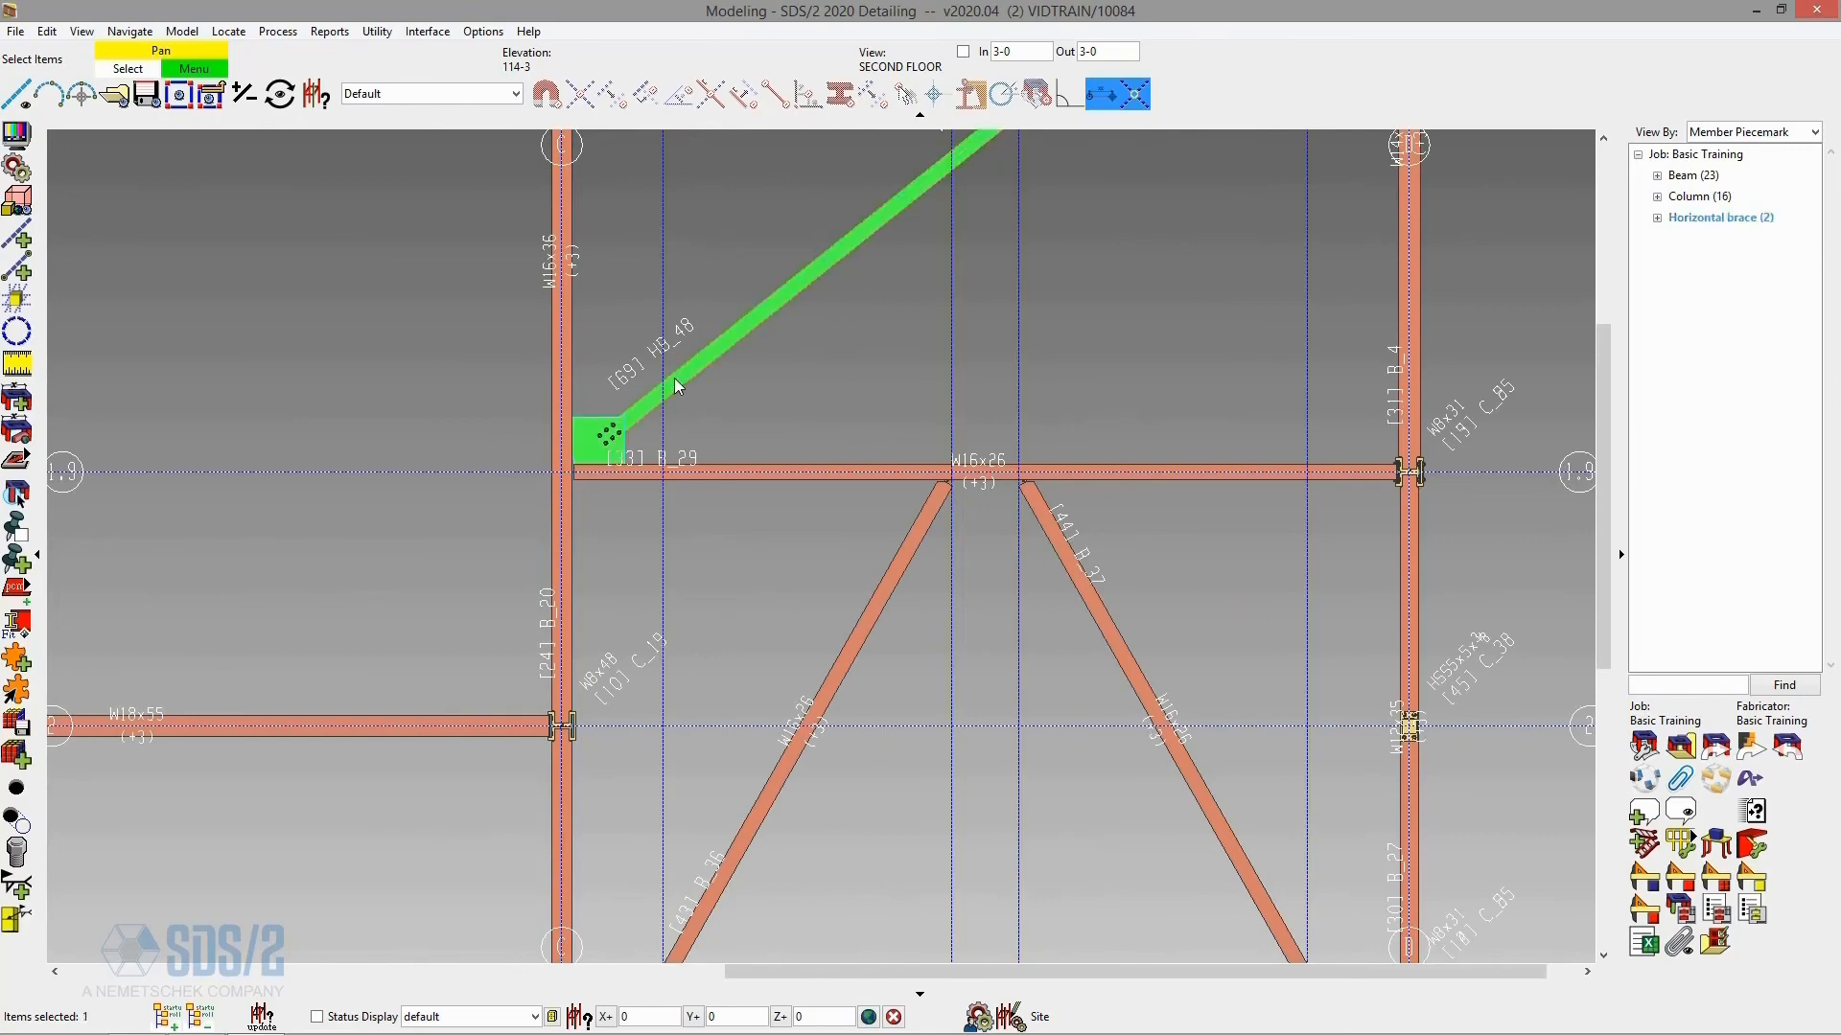
scroll(652, 393, up, 4)
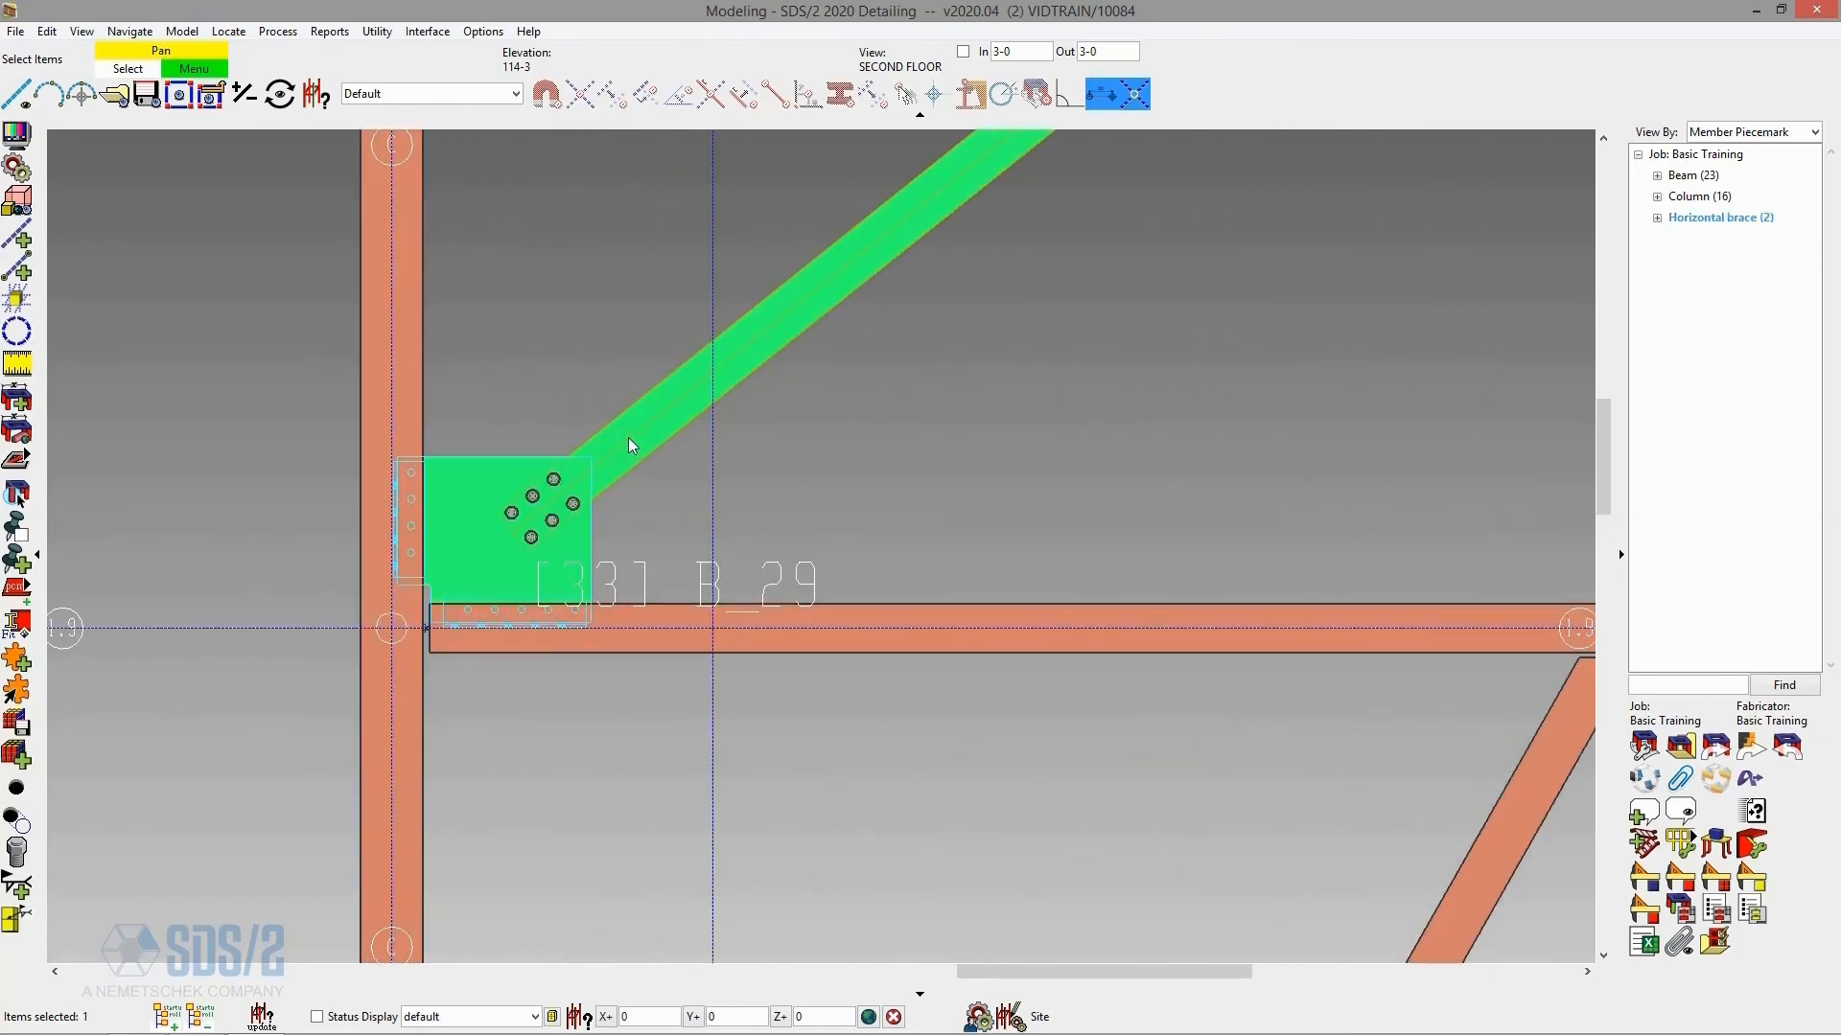
scroll(606, 463, down, 5)
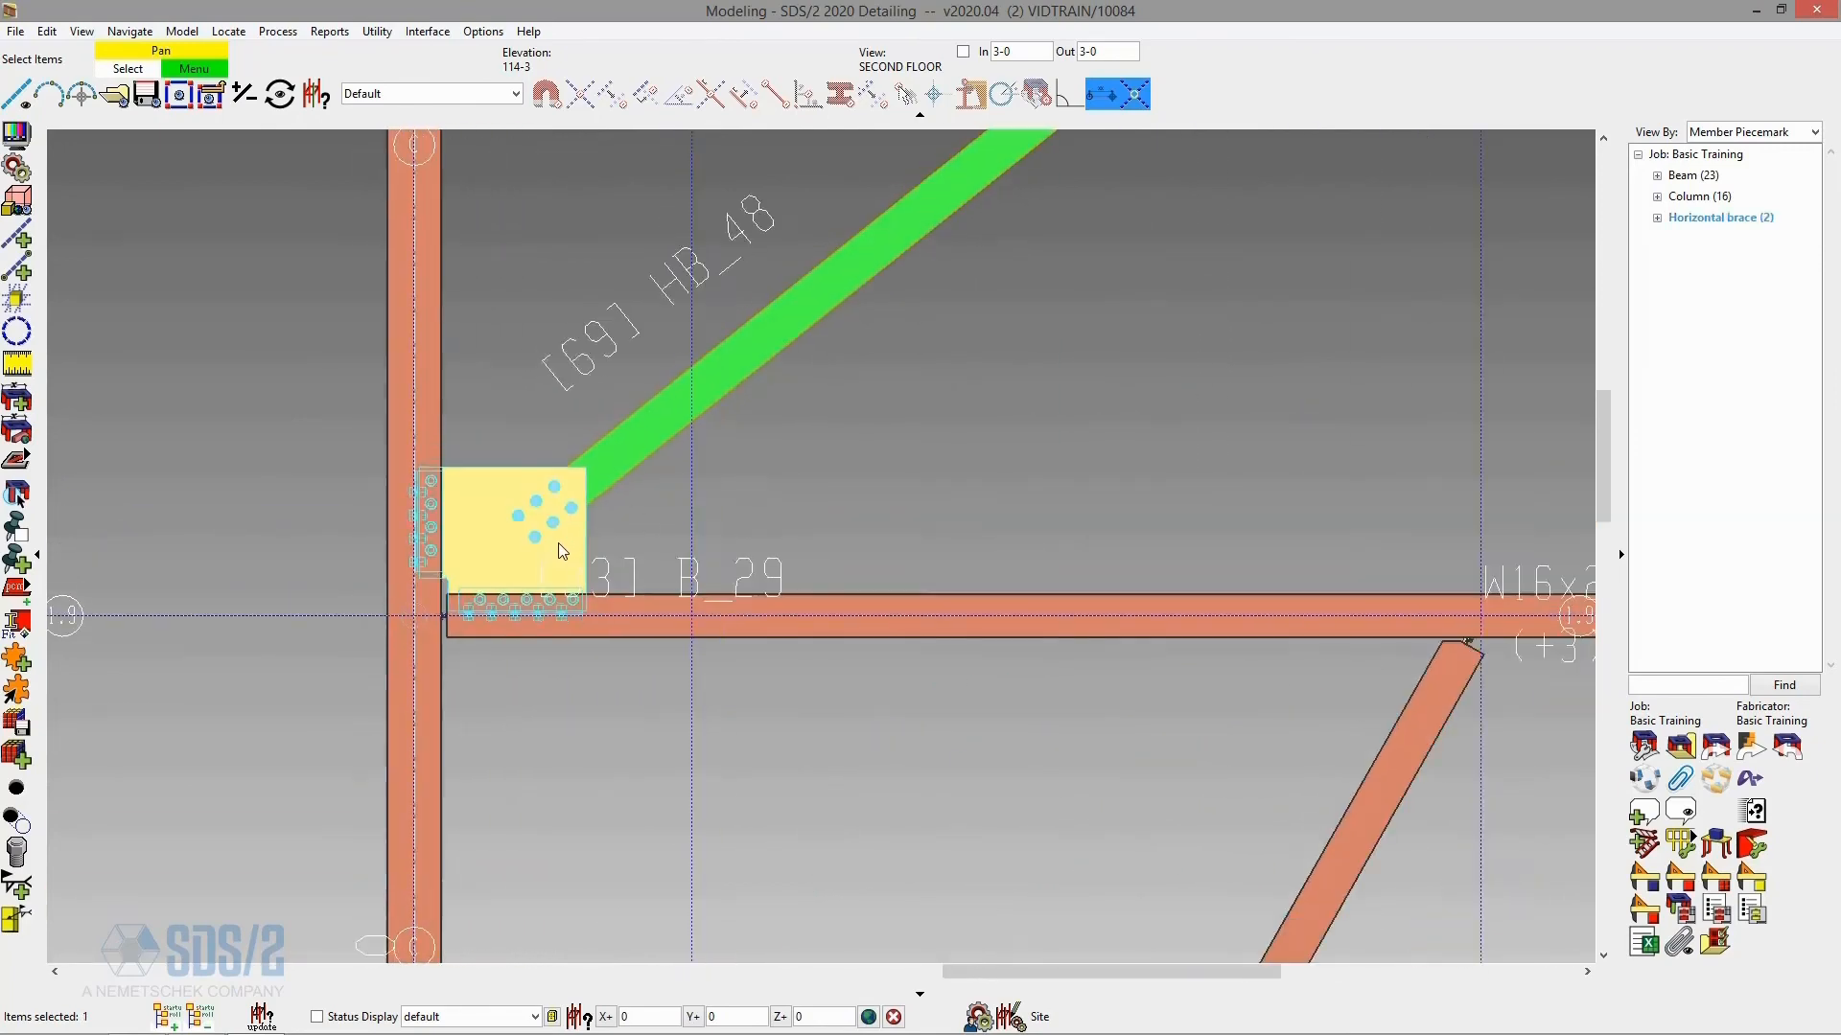
middle_drag(727, 361, 733, 387)
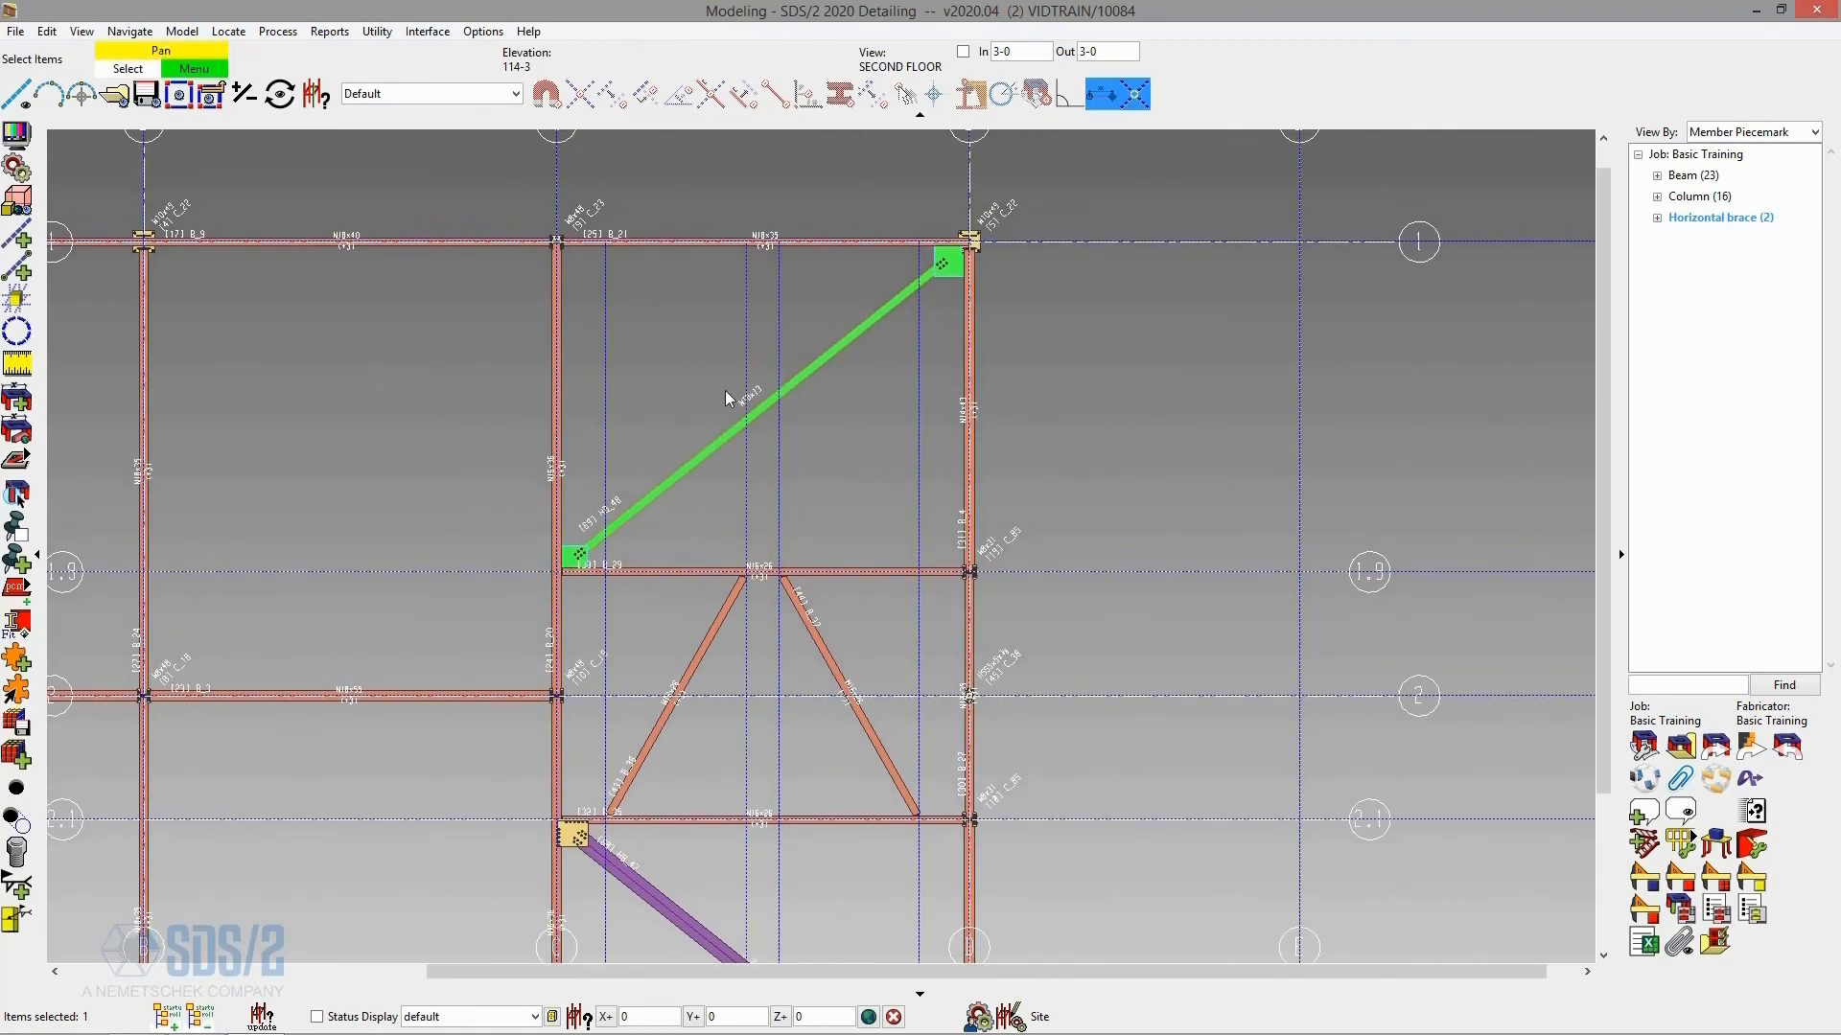
- Open the WT8x13 brace between C/1.9 and D/1 for editing and turn on its Break apart option
scroll(725, 374, up, 3)
click(740, 370)
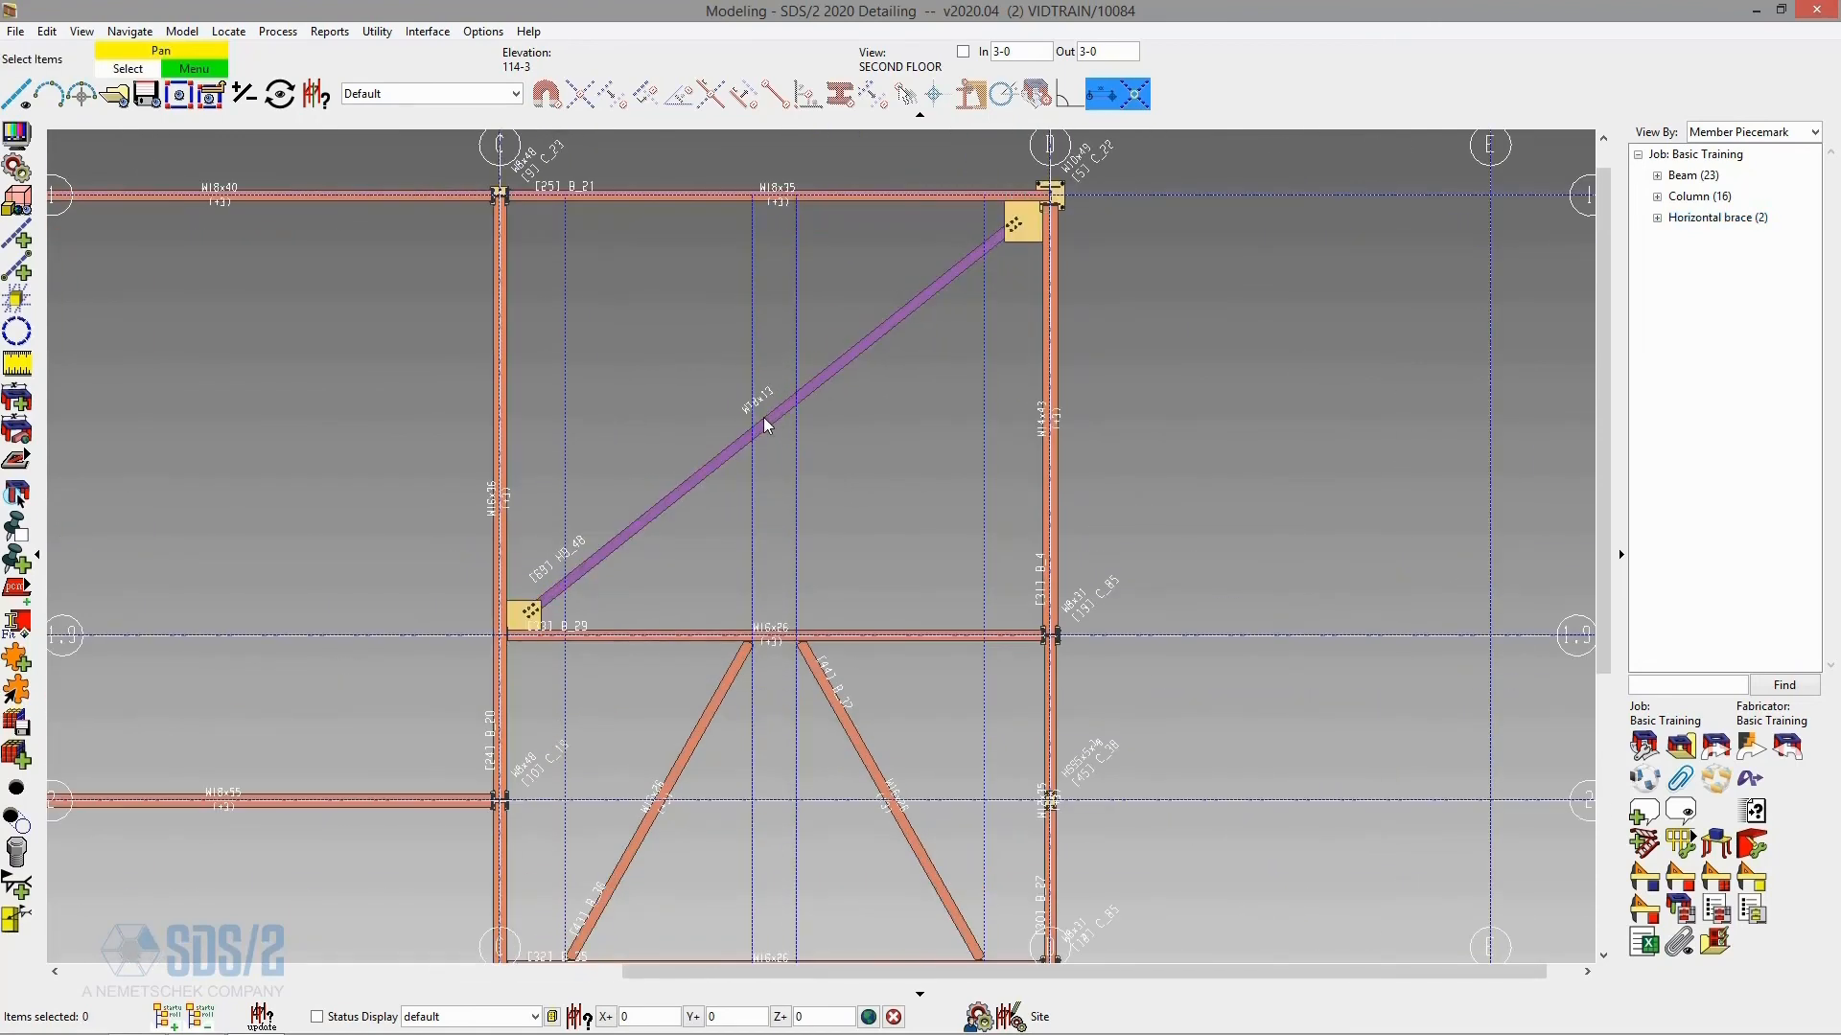
double_click(768, 416)
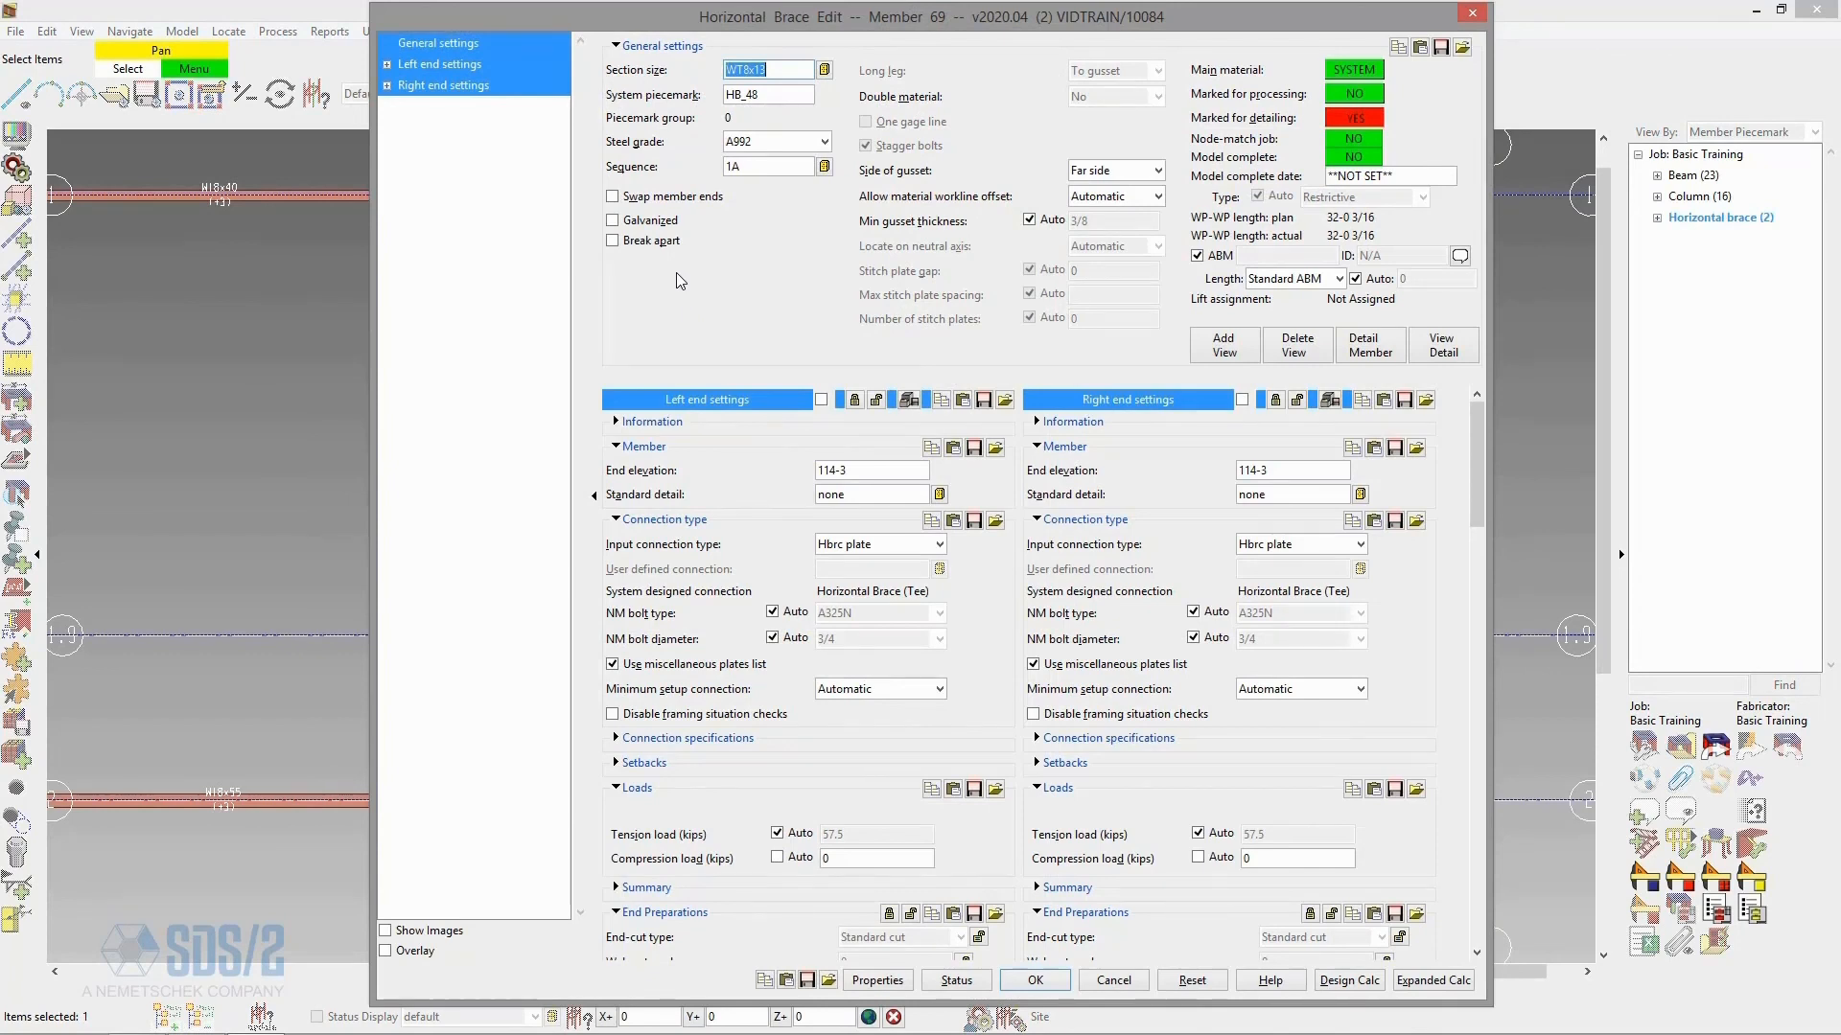
click(616, 243)
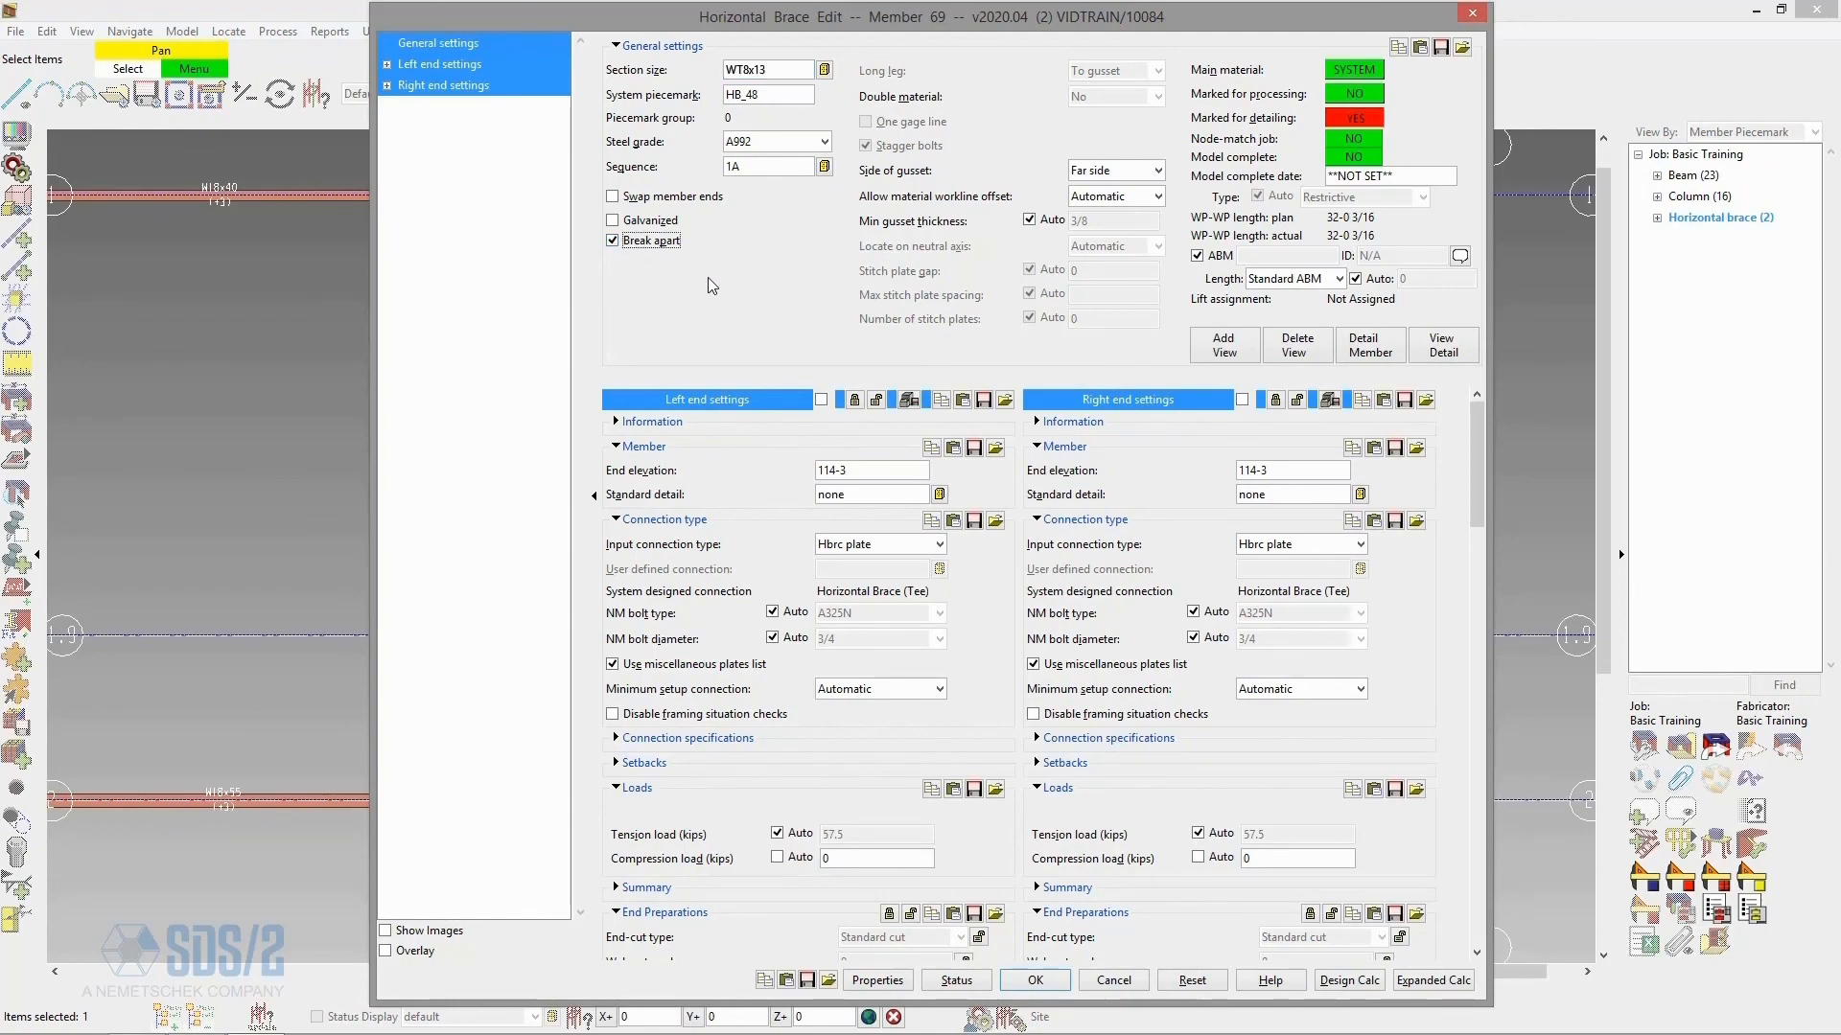